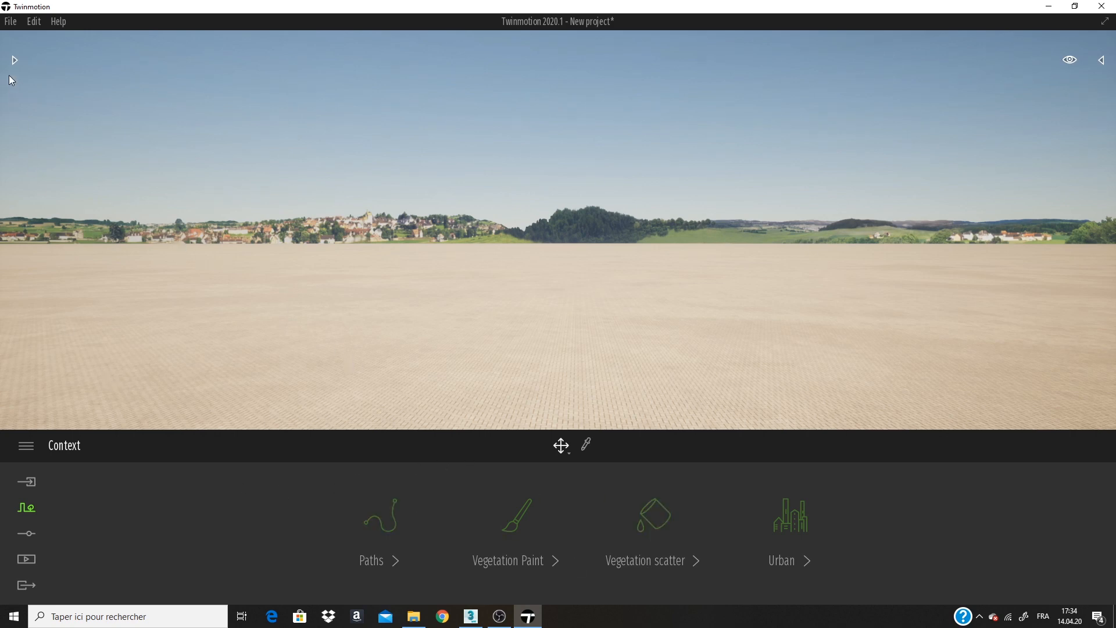
Step: Place a Base circle 10m primitive from the object library on the paved ground
click(15, 59)
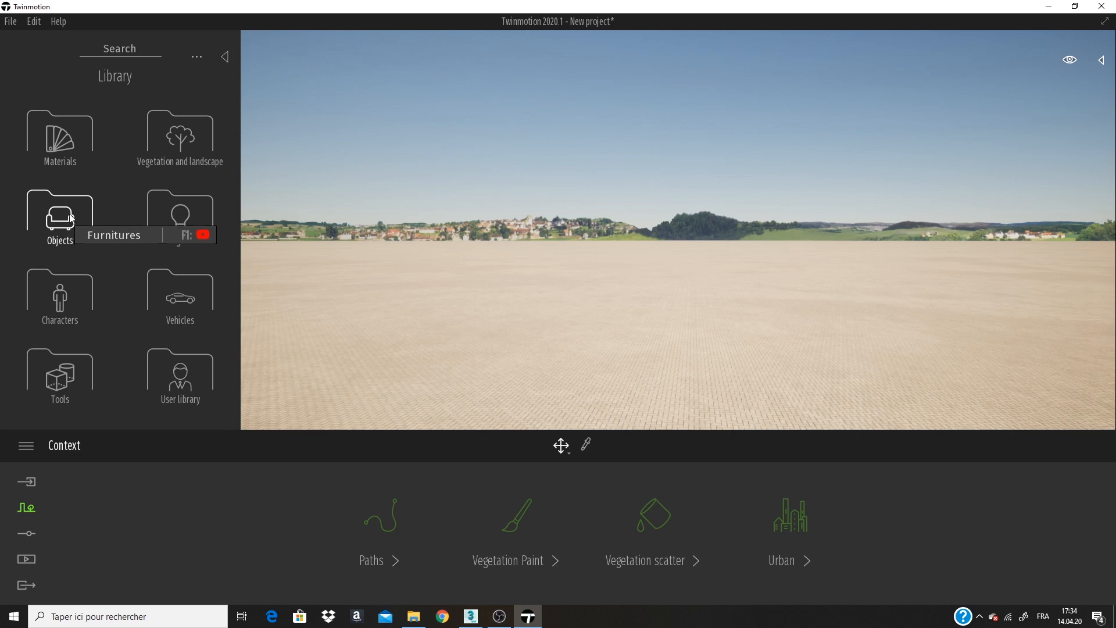
click(65, 220)
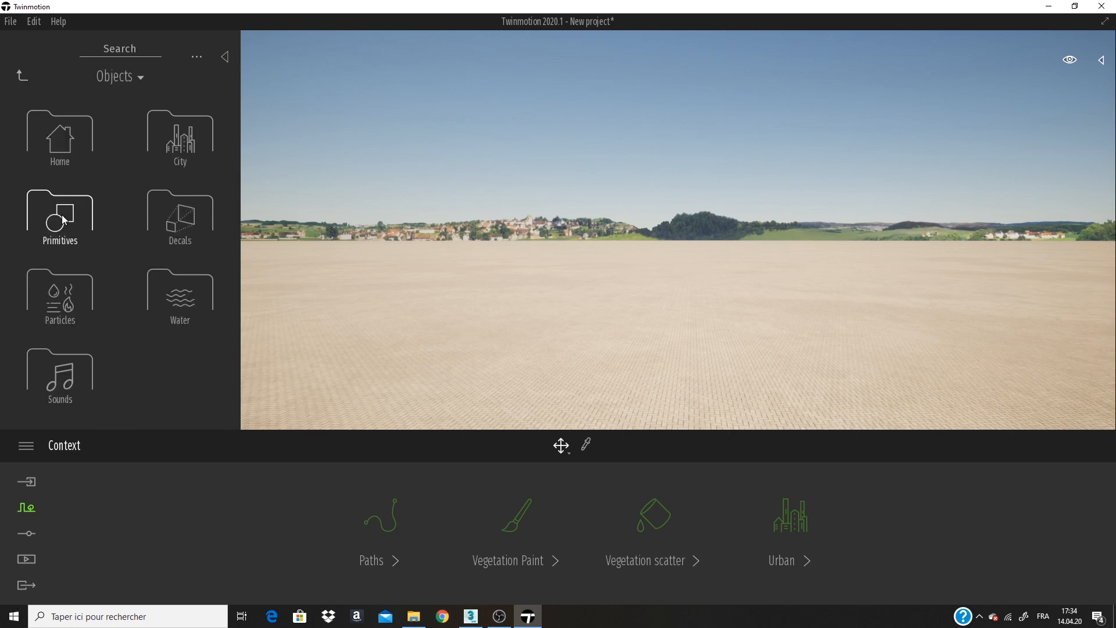
click(60, 218)
click(168, 141)
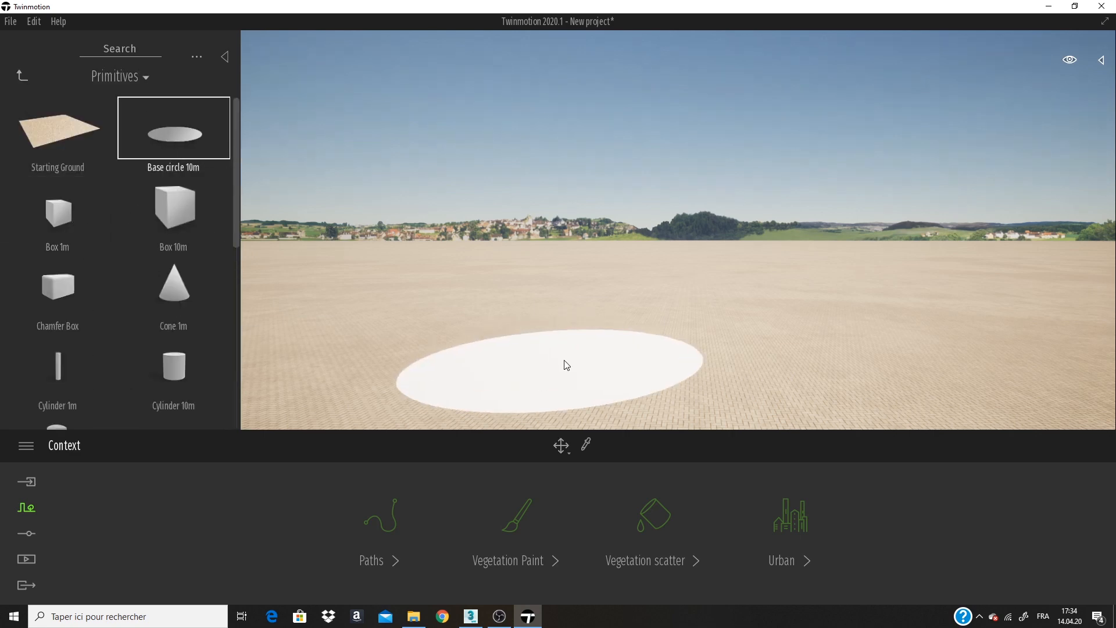
click(486, 339)
Step: Place a Plane 1m primitive on the ground beside the white circle
shift+middle_drag(560, 384, 586, 310)
scroll(176, 285, down, 2)
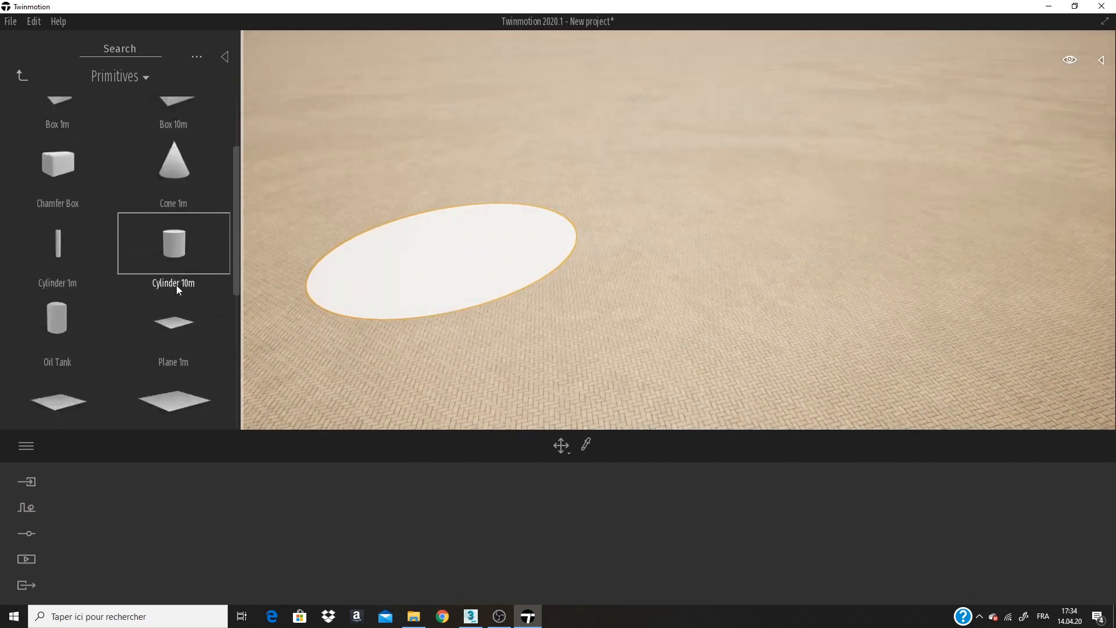
click(177, 320)
scroll(721, 299, up, 5)
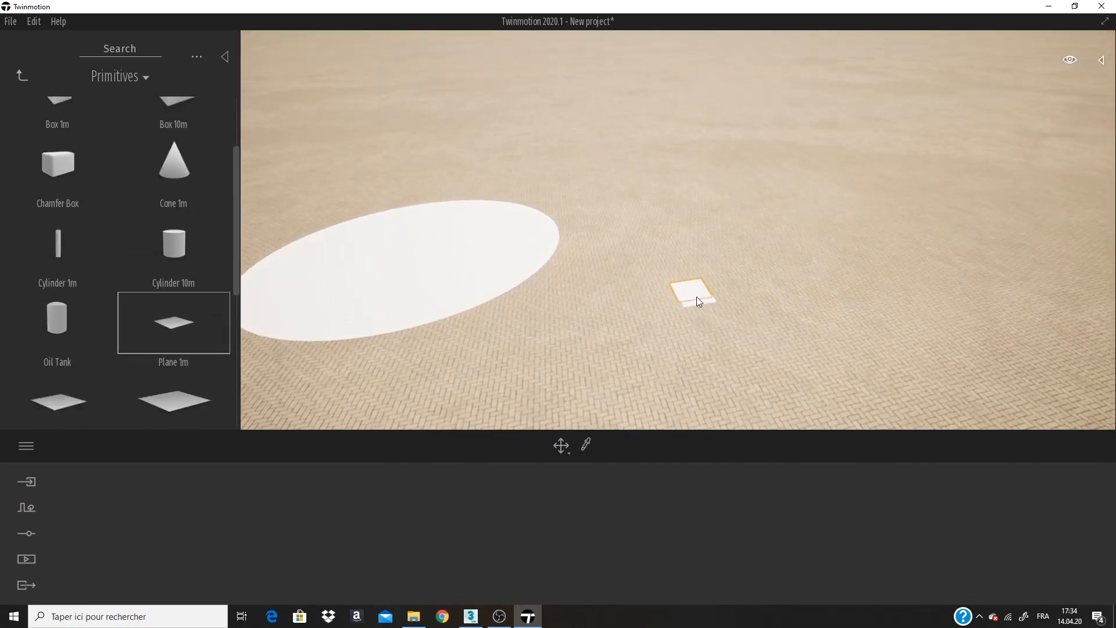
key(Escape)
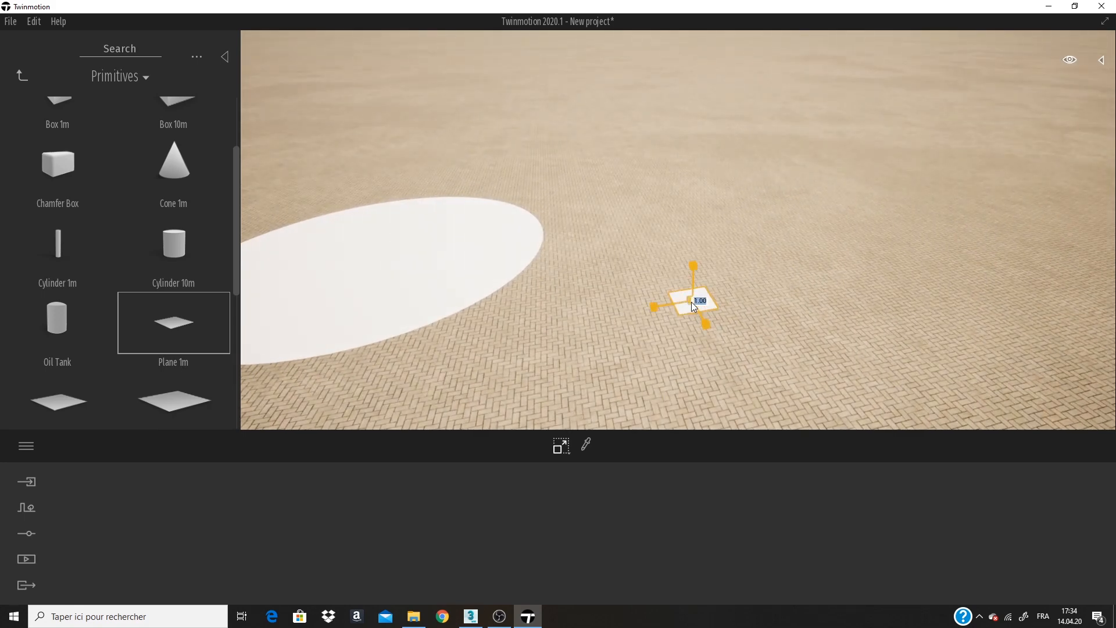
Step: Scale the plane up uniformly to a large slab and move it off the circle so the two no longer overlap
drag(692, 301, 534, 45)
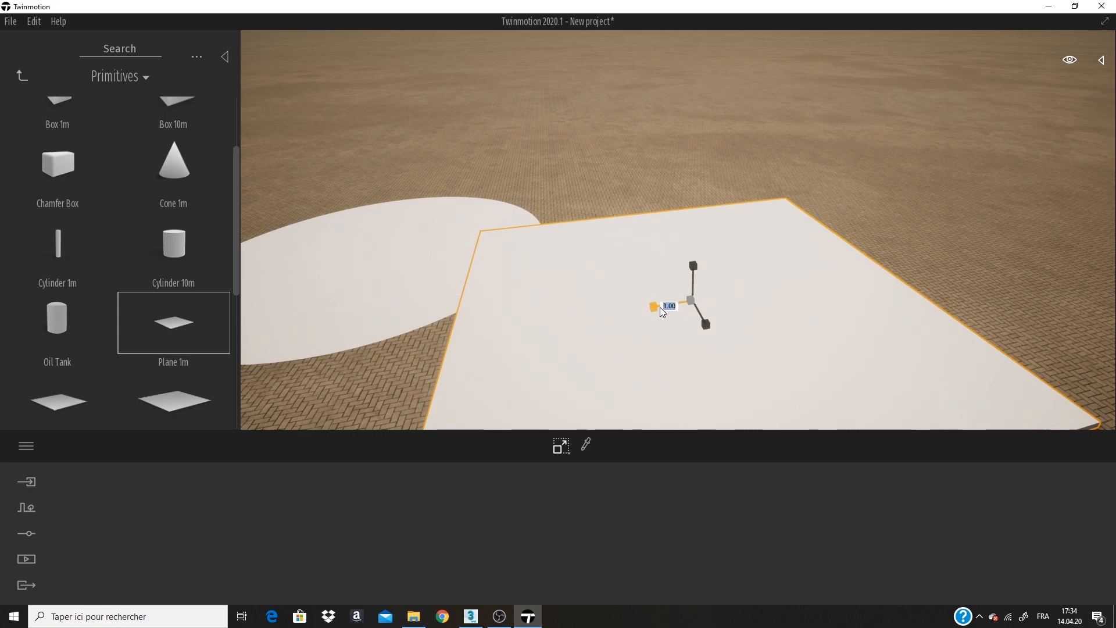
key(space)
key(space)
key(space)
key(space)
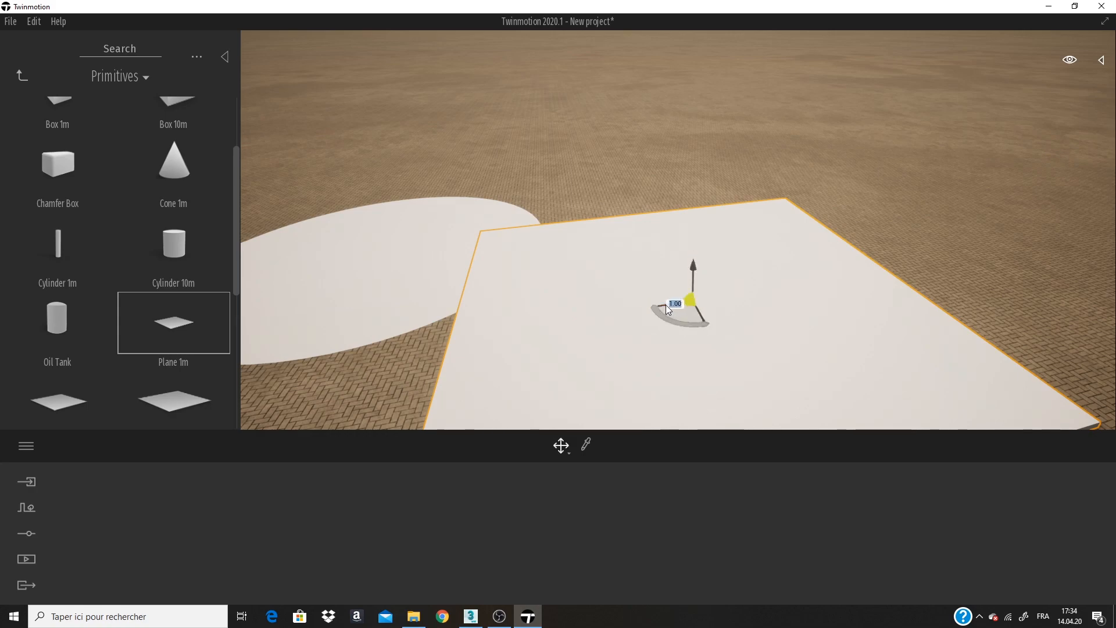
key(space)
drag(664, 306, 776, 268)
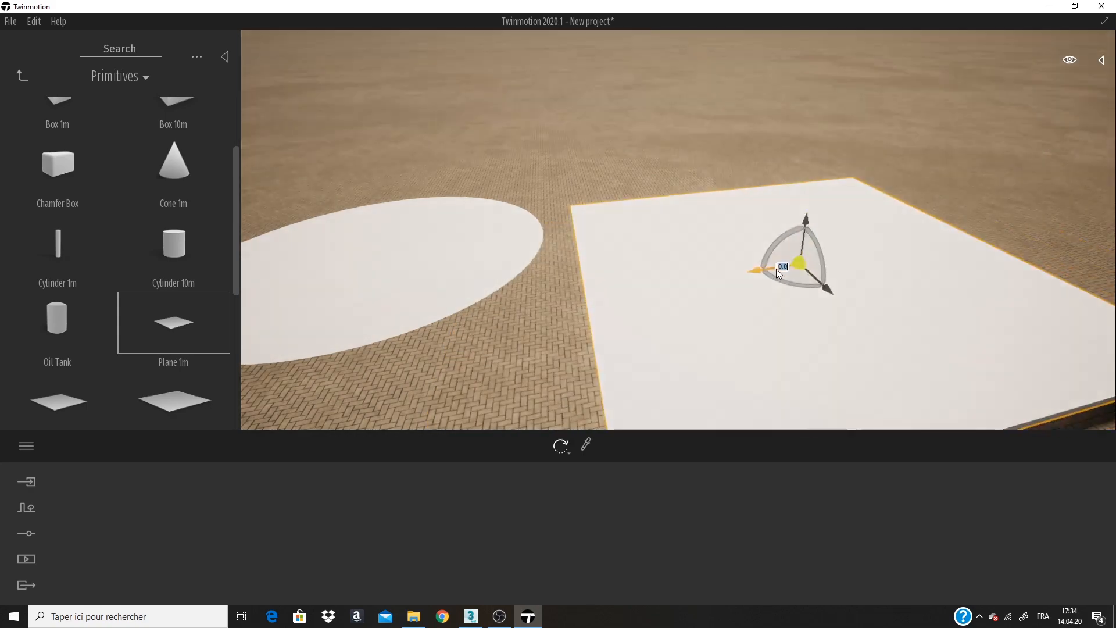
Step: Undo the last change to the plane and shift it horizontally farther from the circle
right_drag(776, 269, 540, 257)
click(473, 265)
scroll(472, 260, down, 2)
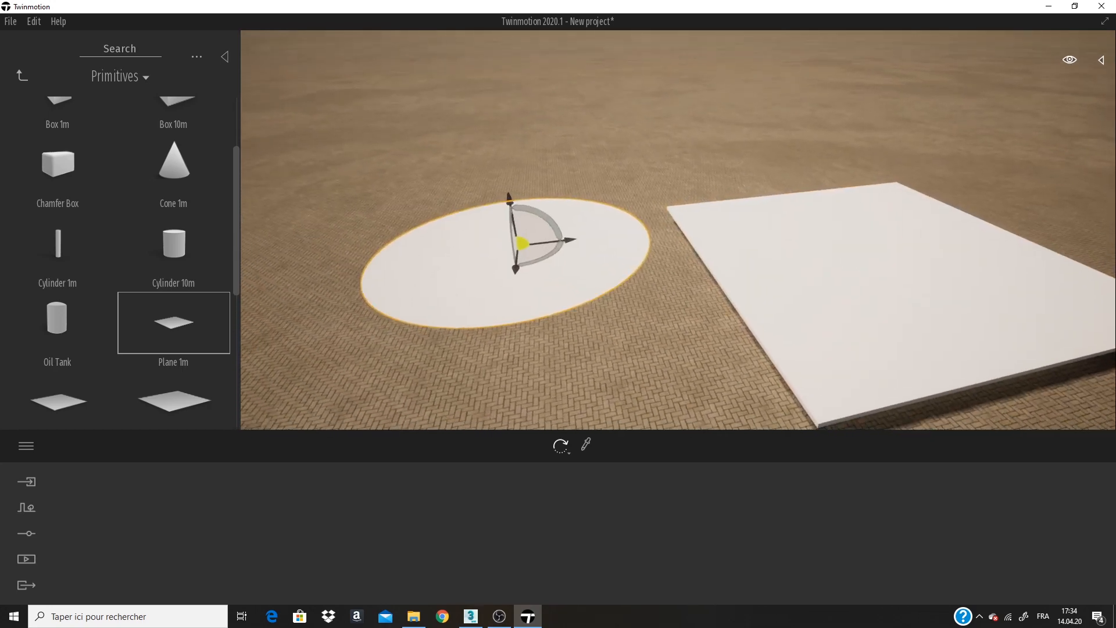
middle_drag(473, 260, 498, 243)
click(880, 260)
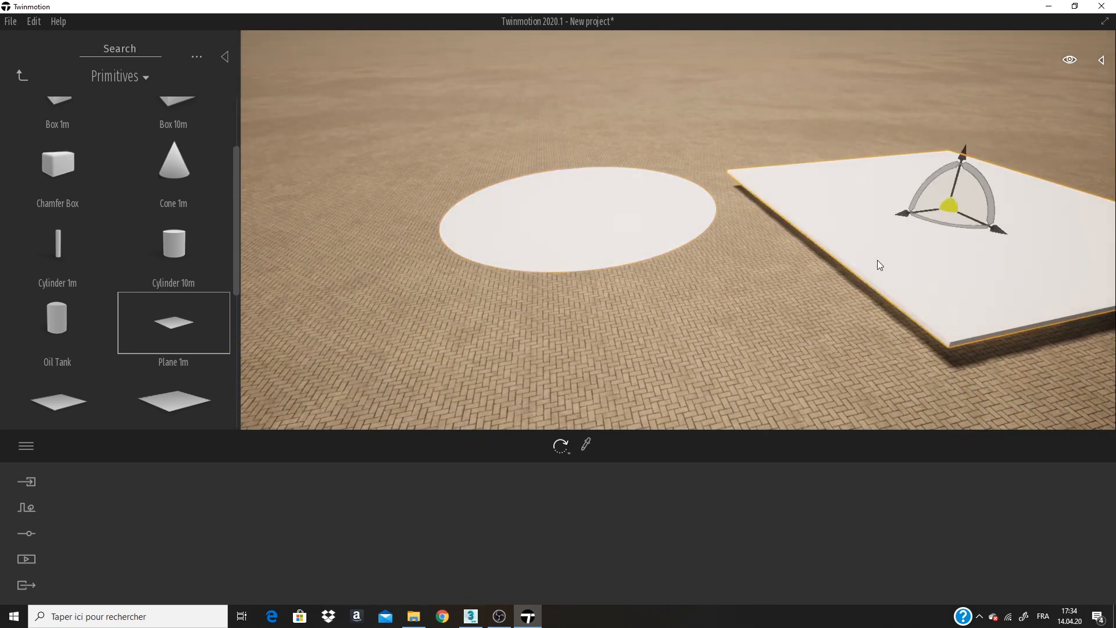
key(ctrl+z)
drag(827, 246, 915, 243)
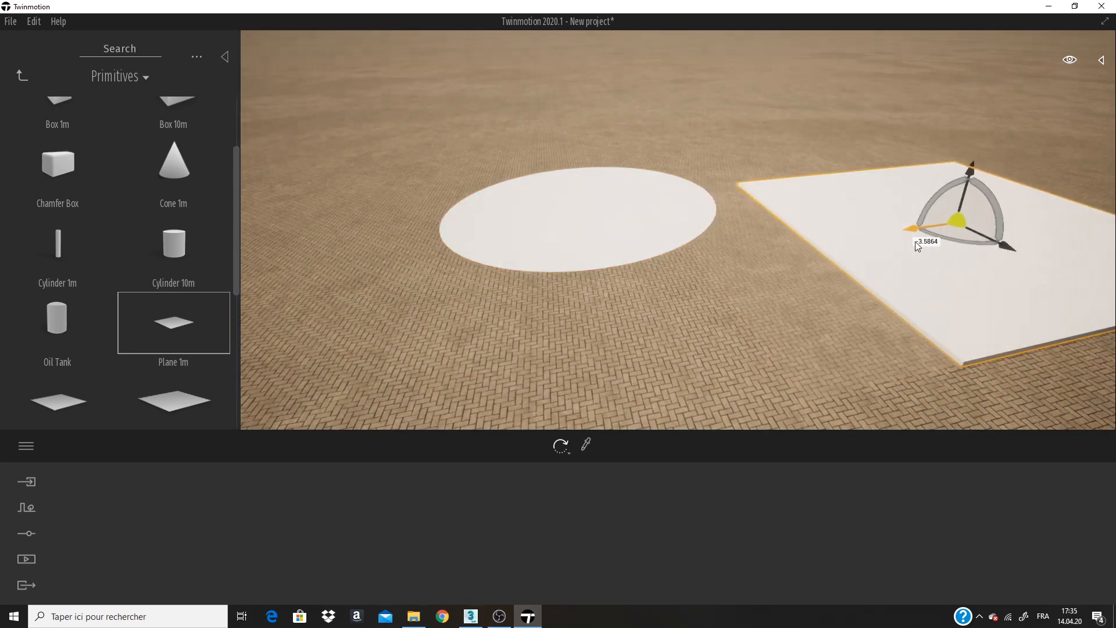
Step: Scale the circle up uniformly to about twice its size and move it clear of the square plane
click(587, 244)
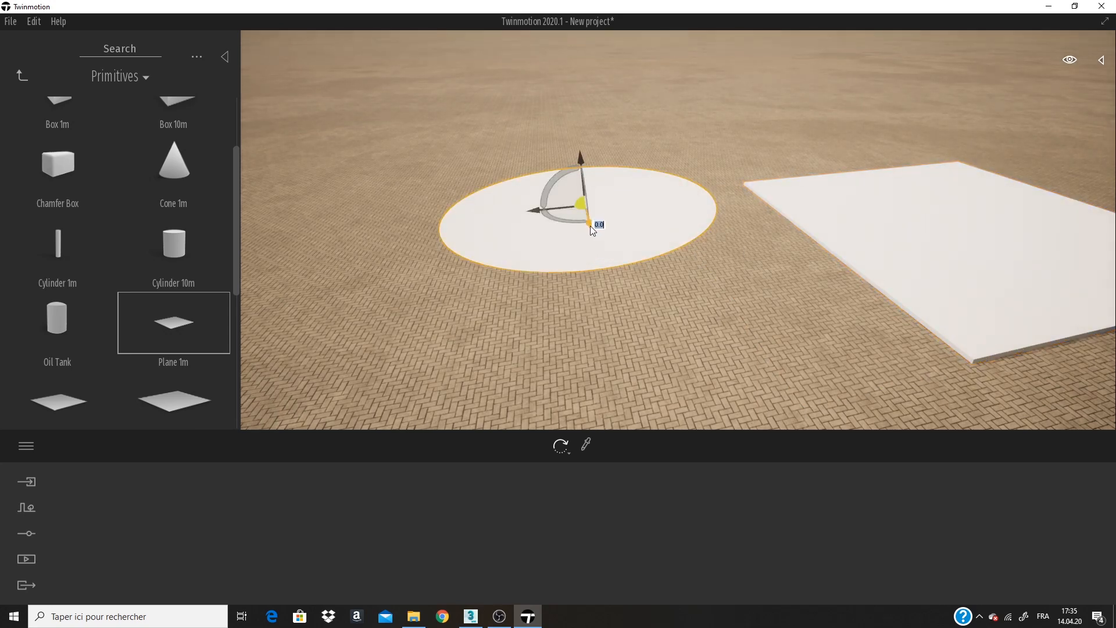
key(space)
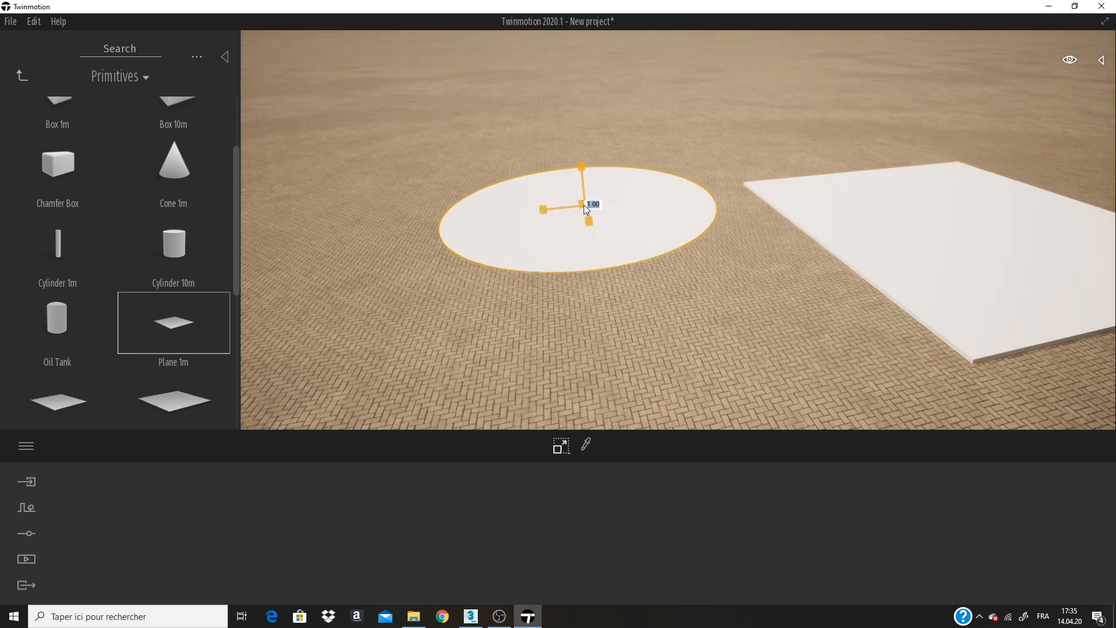
drag(583, 205, 668, 94)
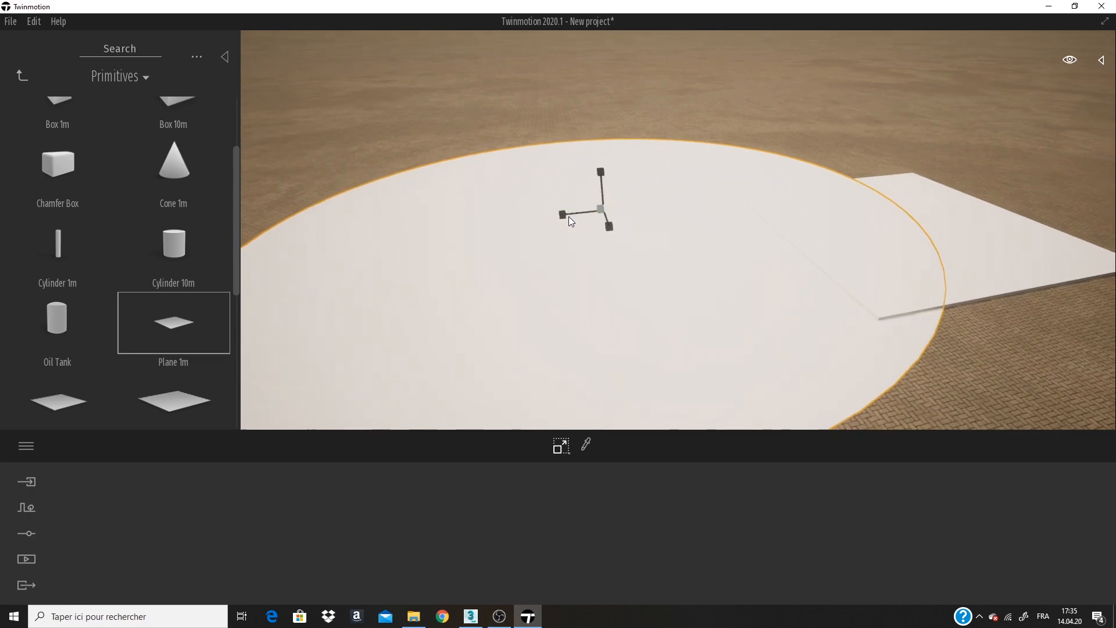
key(space)
key(space)
drag(579, 214, 408, 225)
scroll(578, 184, down, 5)
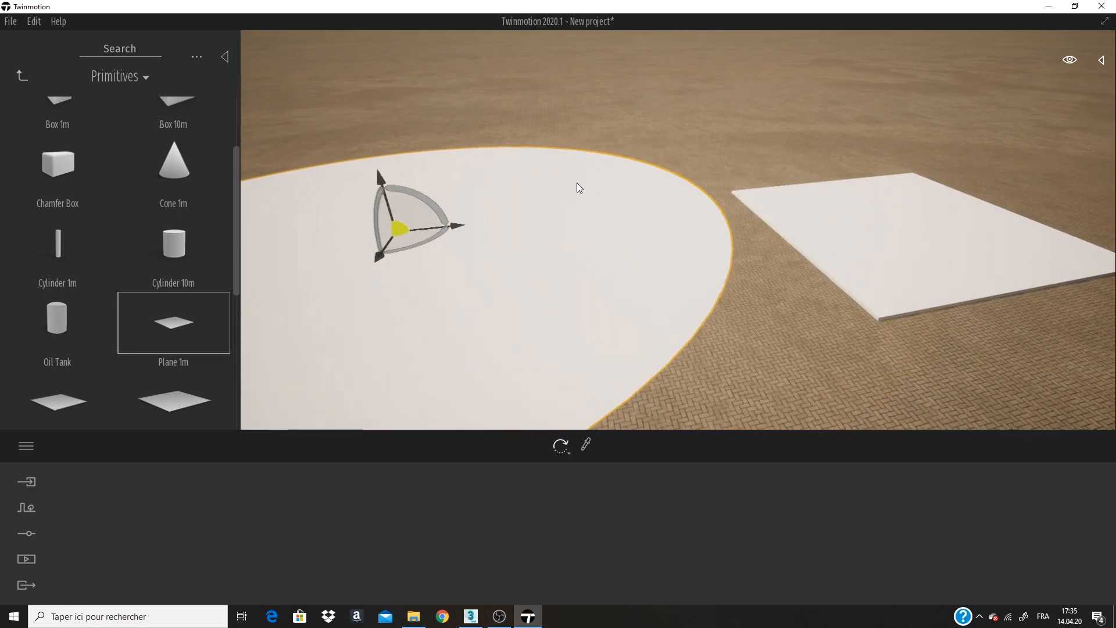
right_drag(629, 207, 569, 234)
Step: Open the Vegetation scatter tool with the Grass and flowers library
click(20, 76)
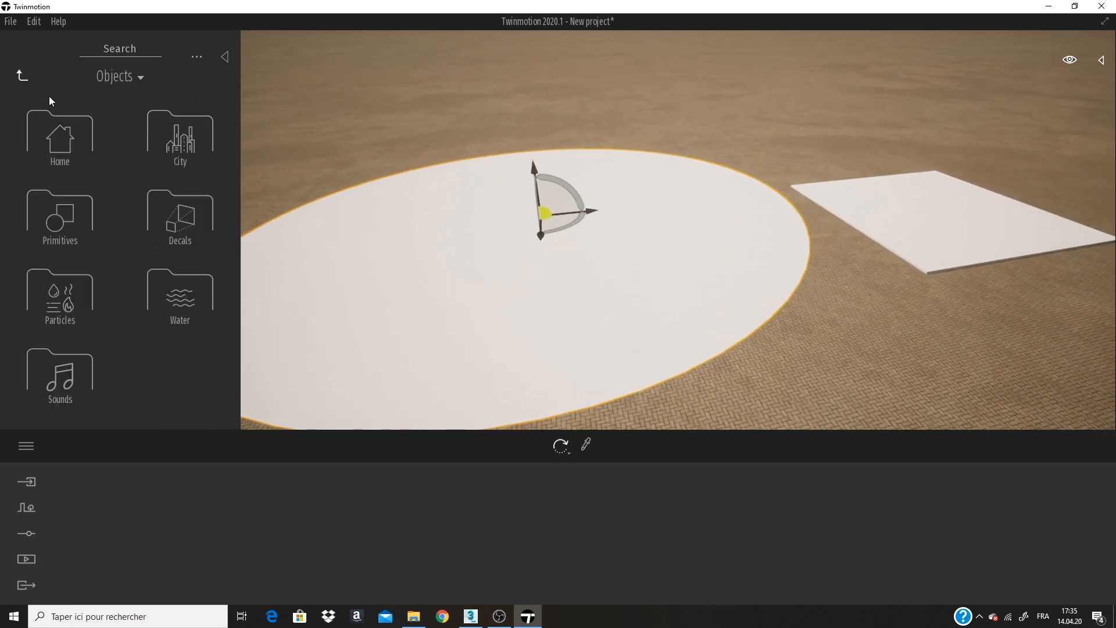
click(31, 515)
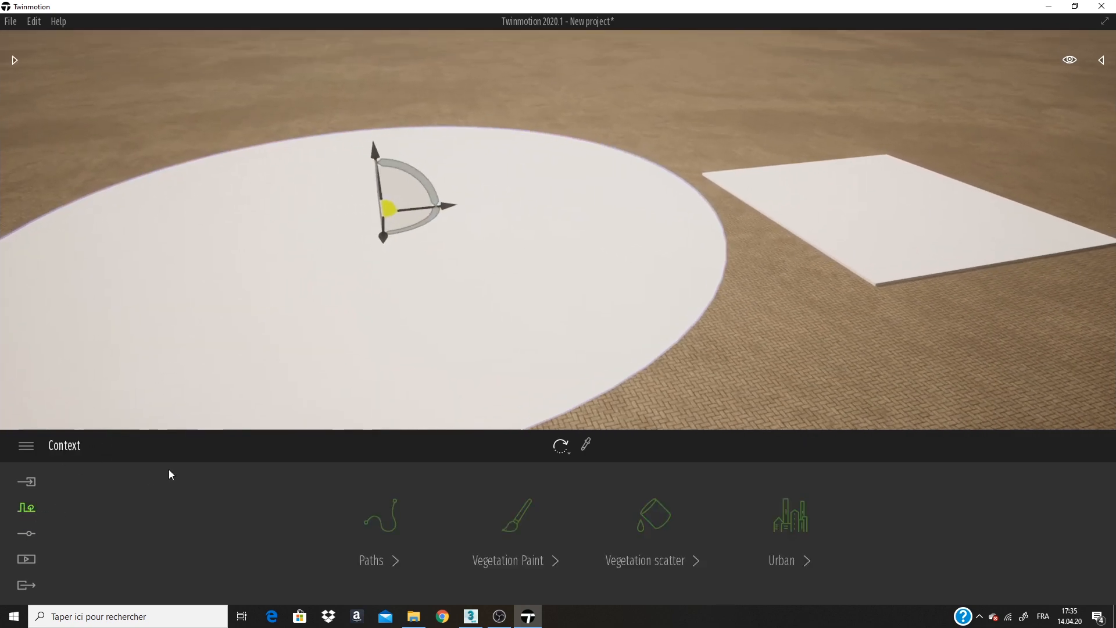
click(657, 515)
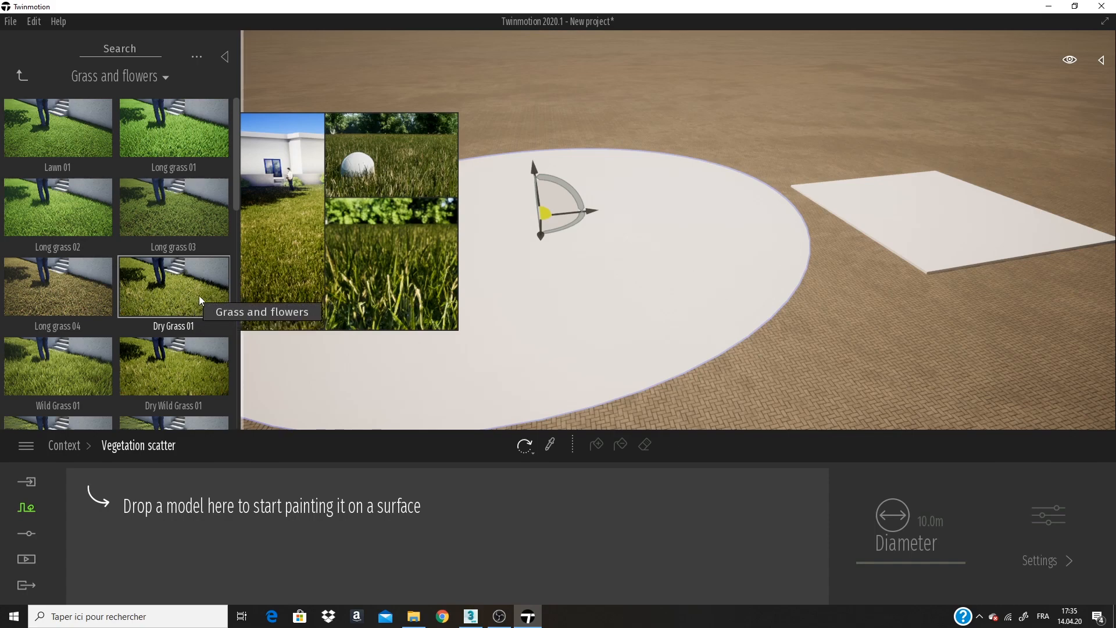
scroll(592, 227, down, 2)
middle_drag(592, 227, 488, 263)
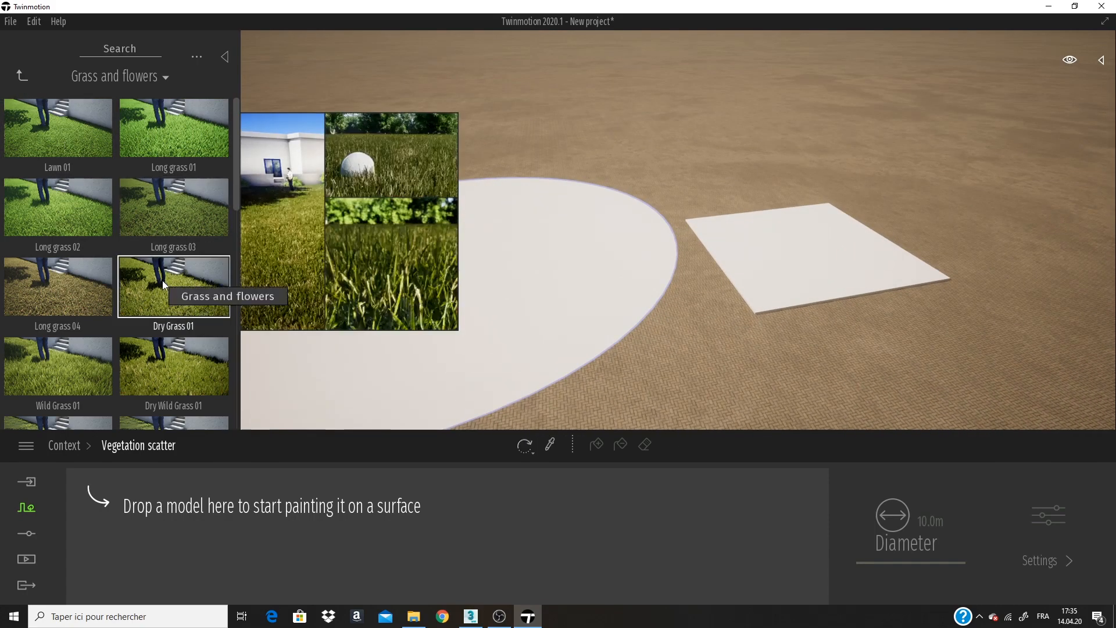
Step: Add Dry Grass 01, Wild Grass 01 and Weed 03 to the vegetation scatter list
drag(193, 348, 137, 511)
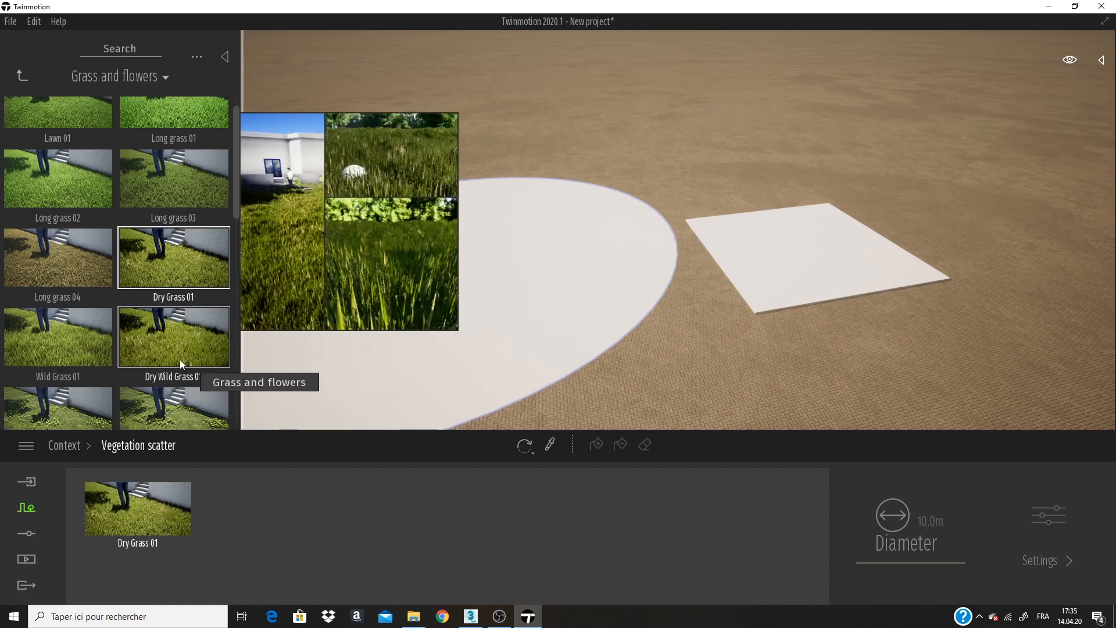
drag(58, 363, 257, 510)
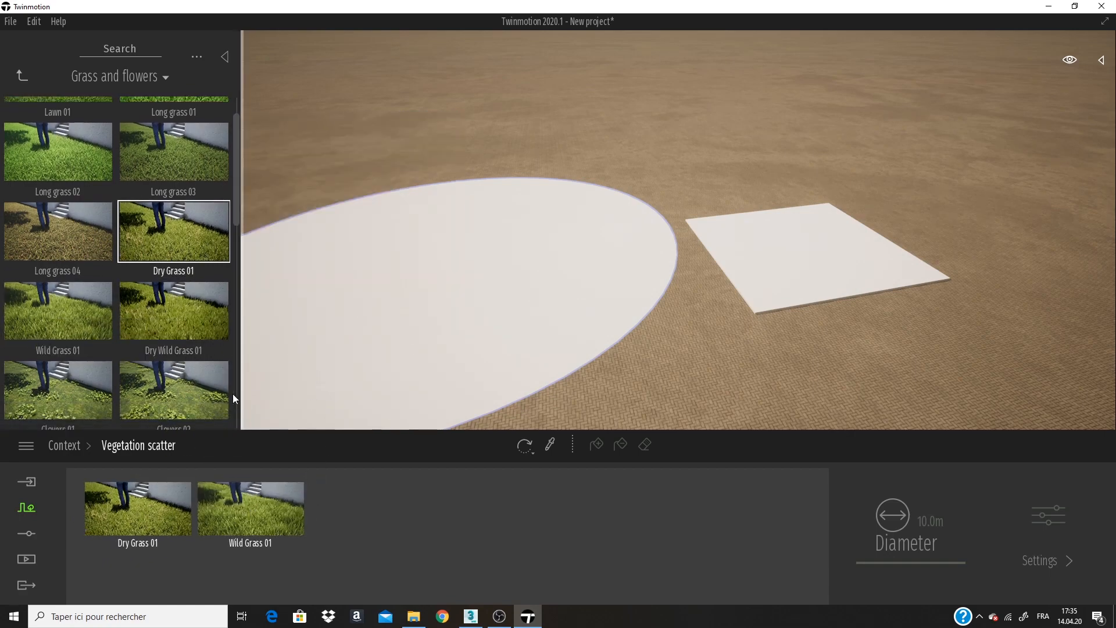
scroll(91, 371, down, 4)
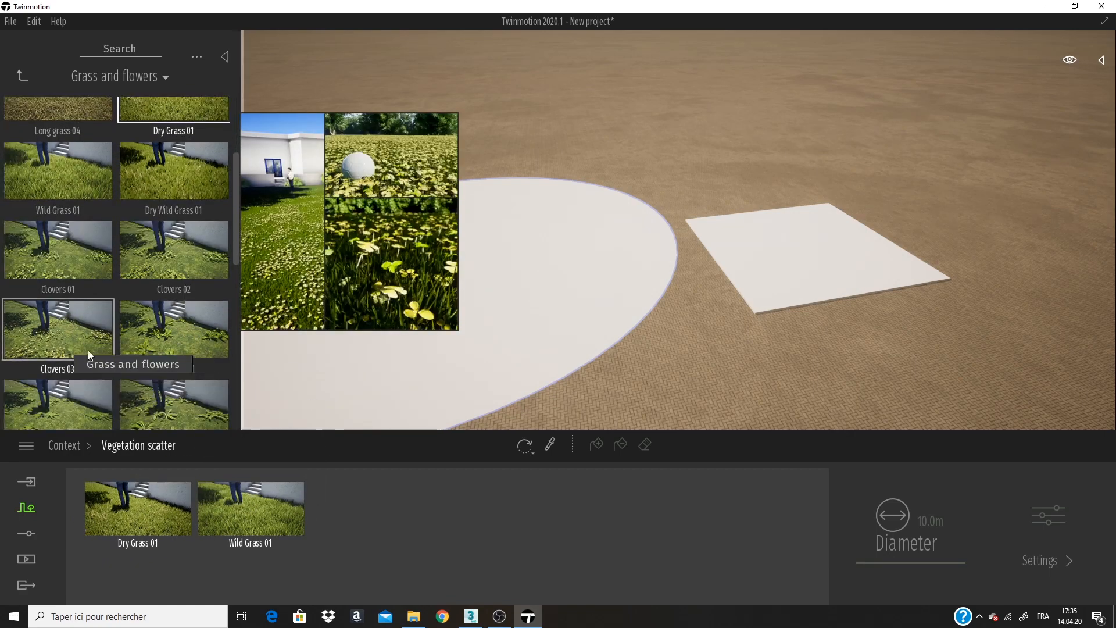
scroll(116, 384, down, 1)
drag(92, 396, 362, 518)
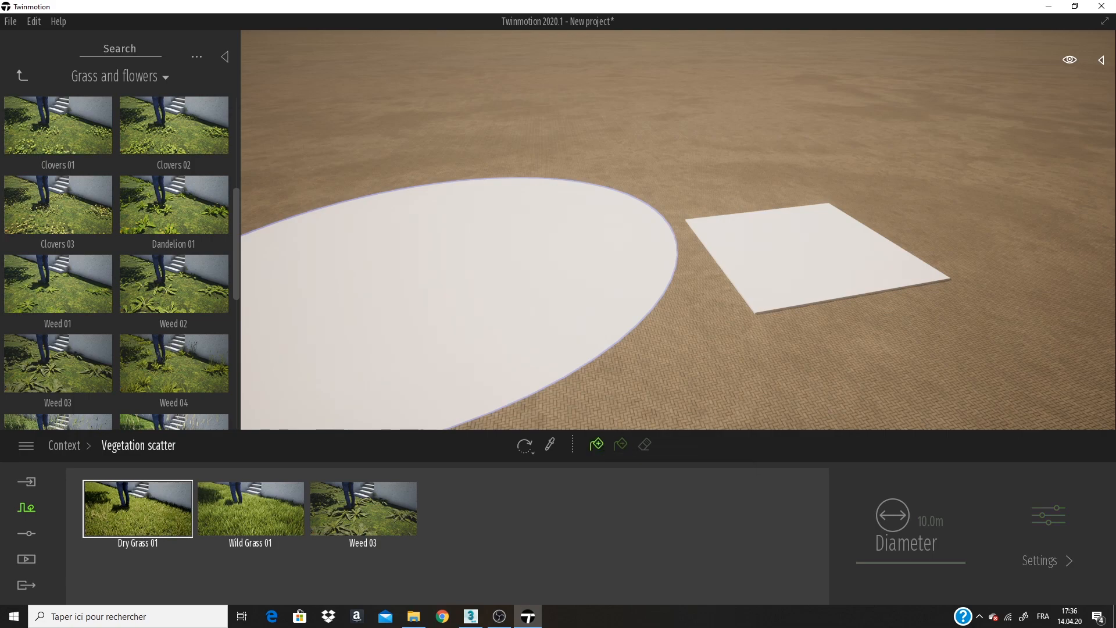
Step: Scatter Dry Grass 01 over the large circle and inspect its coverage up close
middle_drag(457, 272, 559, 257)
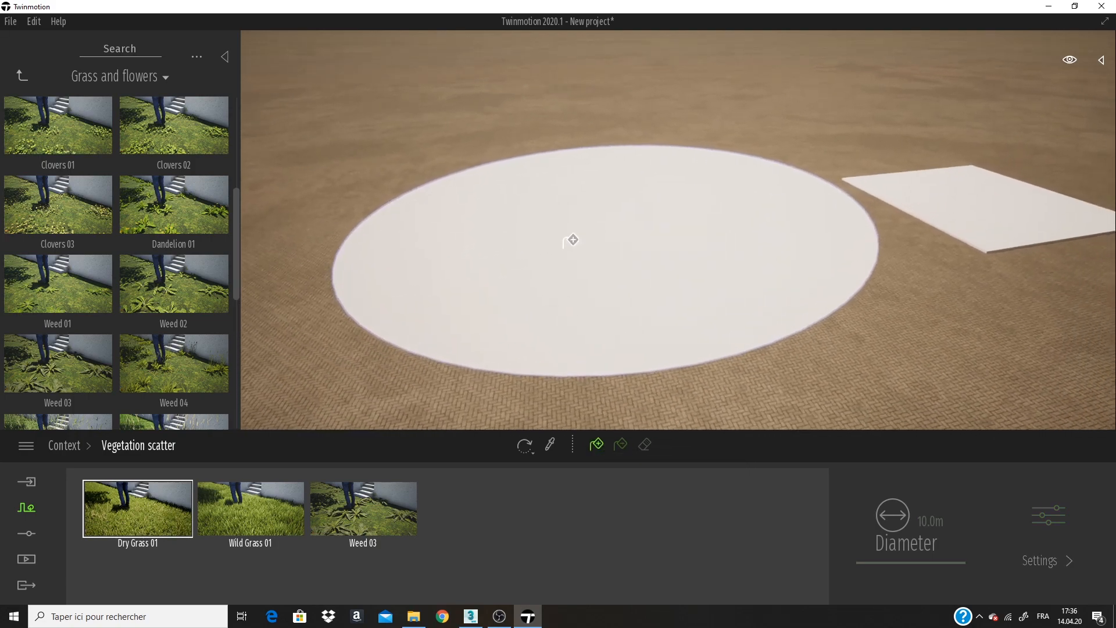
scroll(574, 314, up, 5)
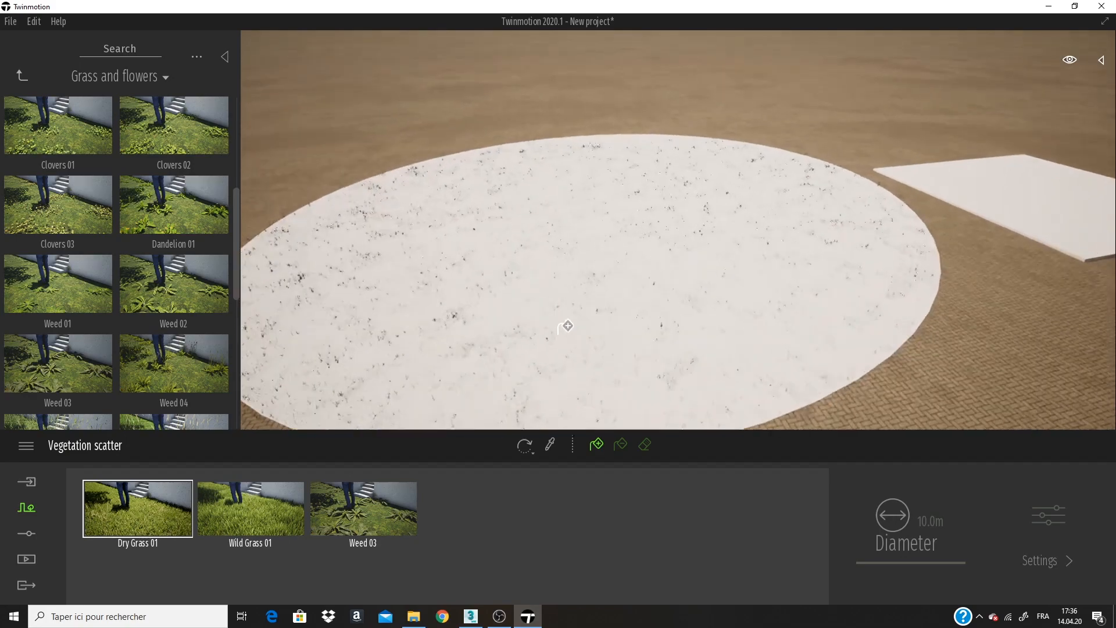
middle_drag(568, 326, 563, 326)
scroll(565, 316, up, 2)
scroll(569, 306, up, 3)
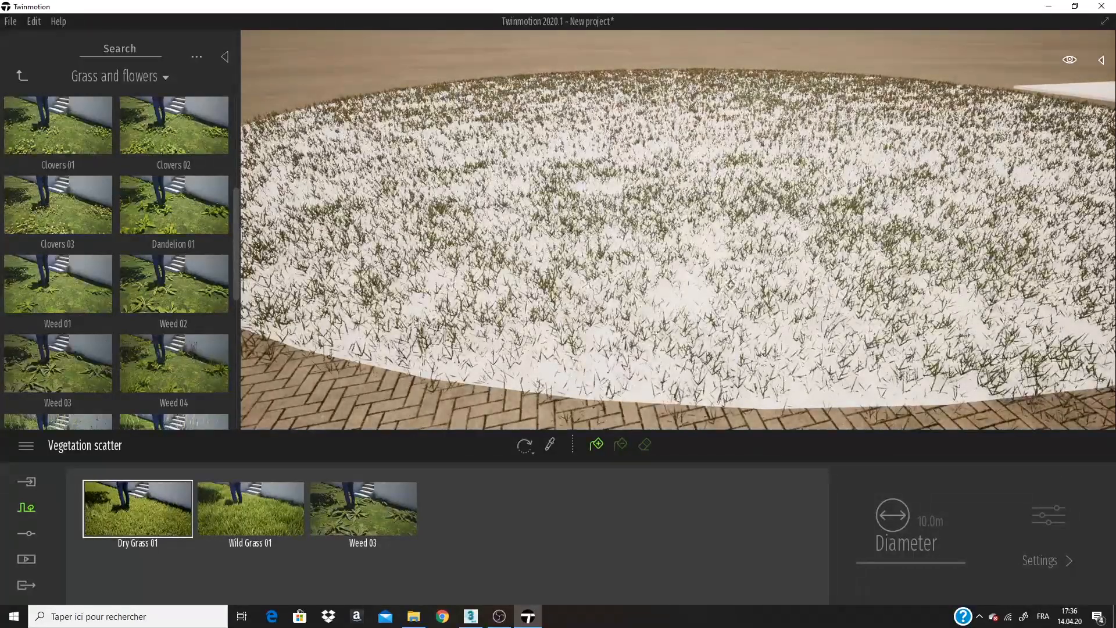
scroll(686, 273, up, 5)
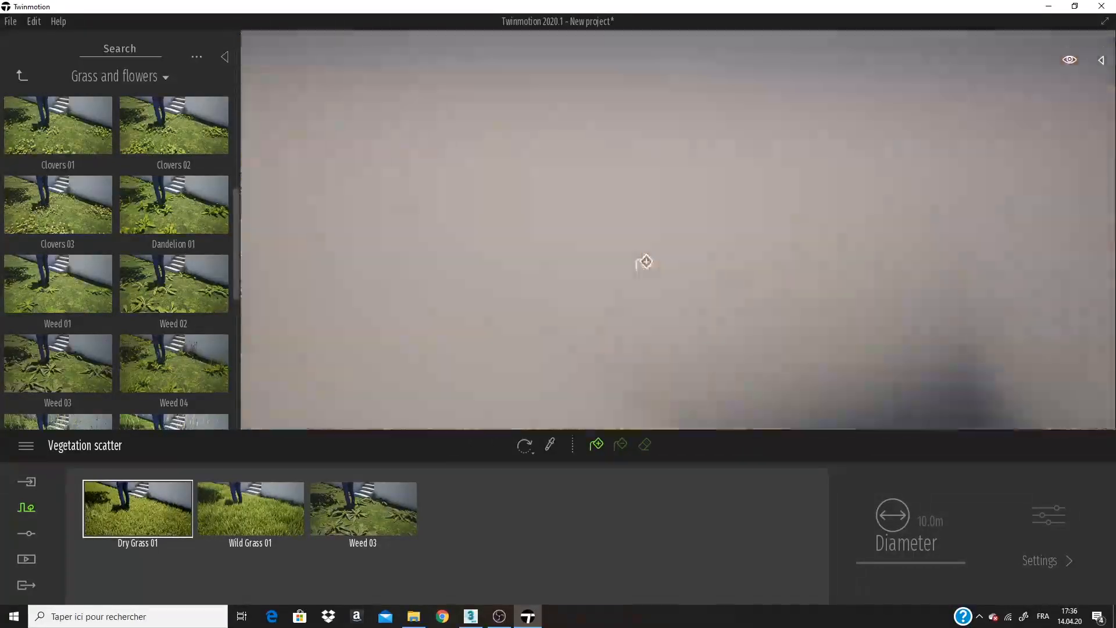
scroll(645, 261, down, 5)
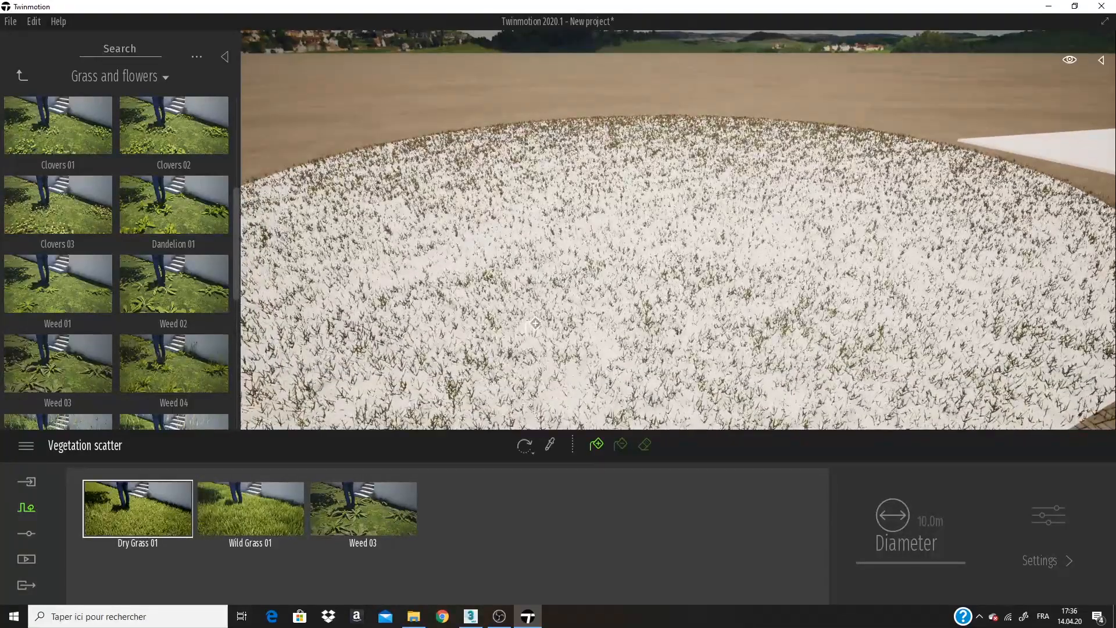
scroll(625, 314, up, 4)
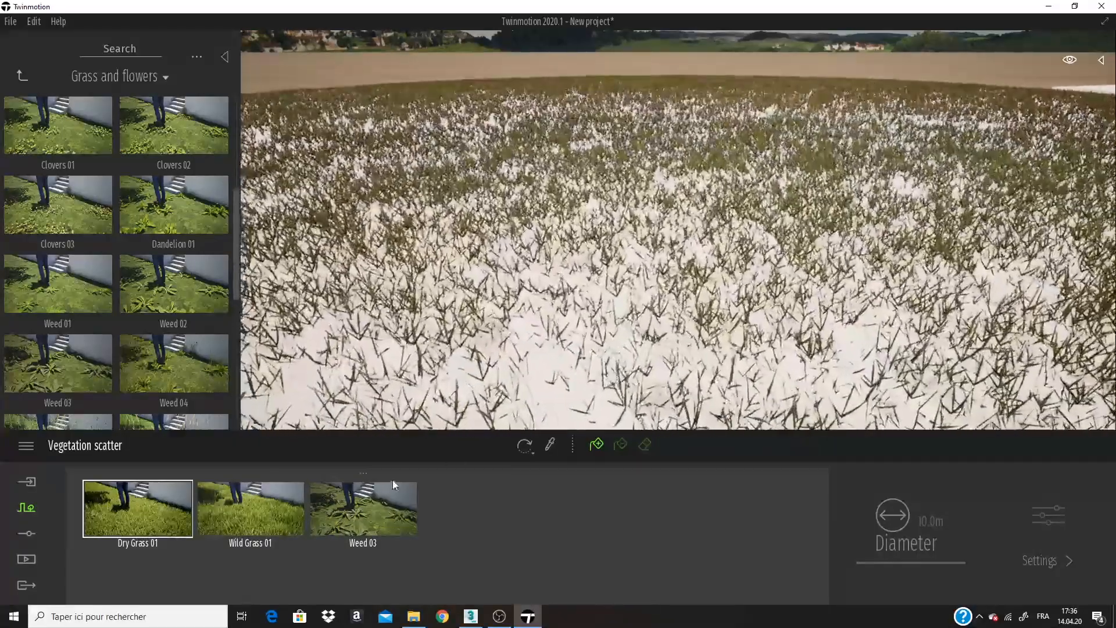
Step: Scatter Wild Grass 01 and Weed 03 over the same circle, check the mix up close and leave the scatter mode
click(285, 511)
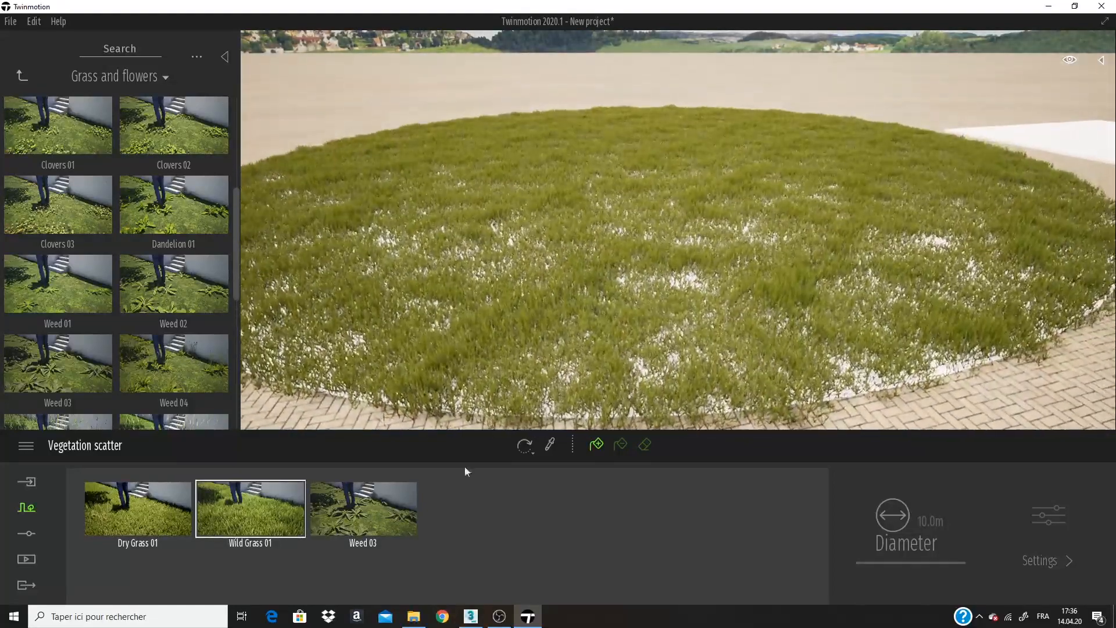
click(384, 507)
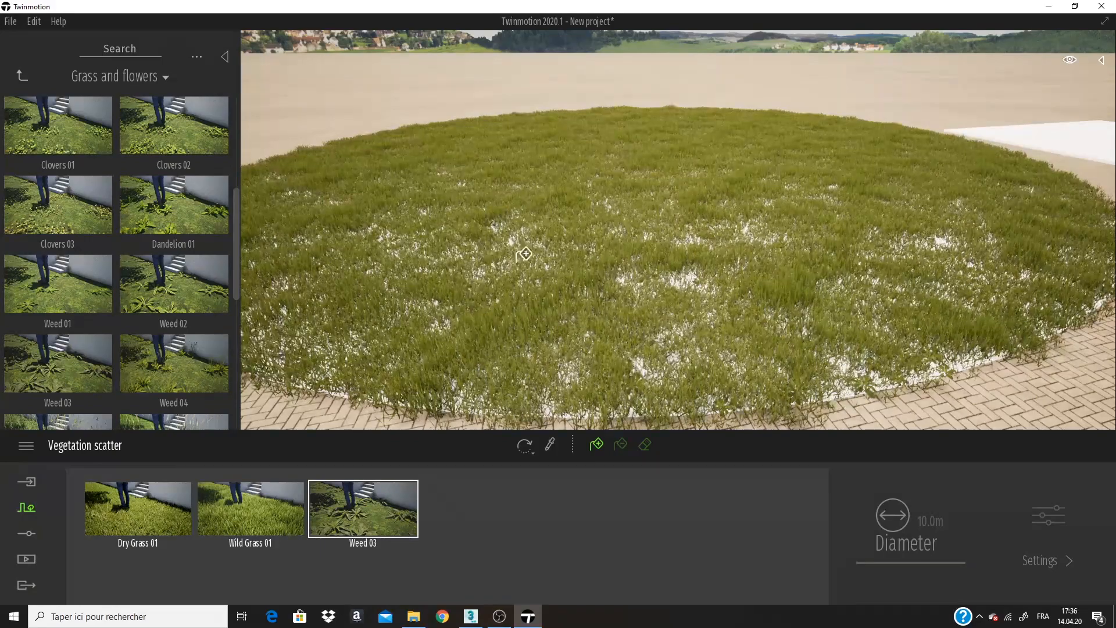
scroll(526, 379, up, 3)
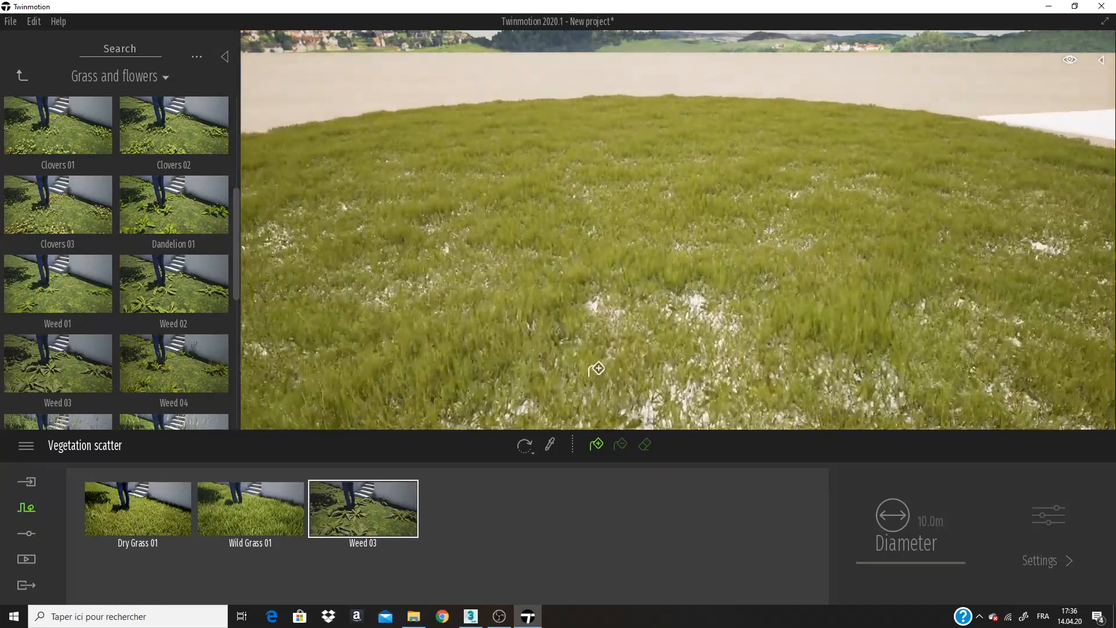
scroll(624, 314, up, 5)
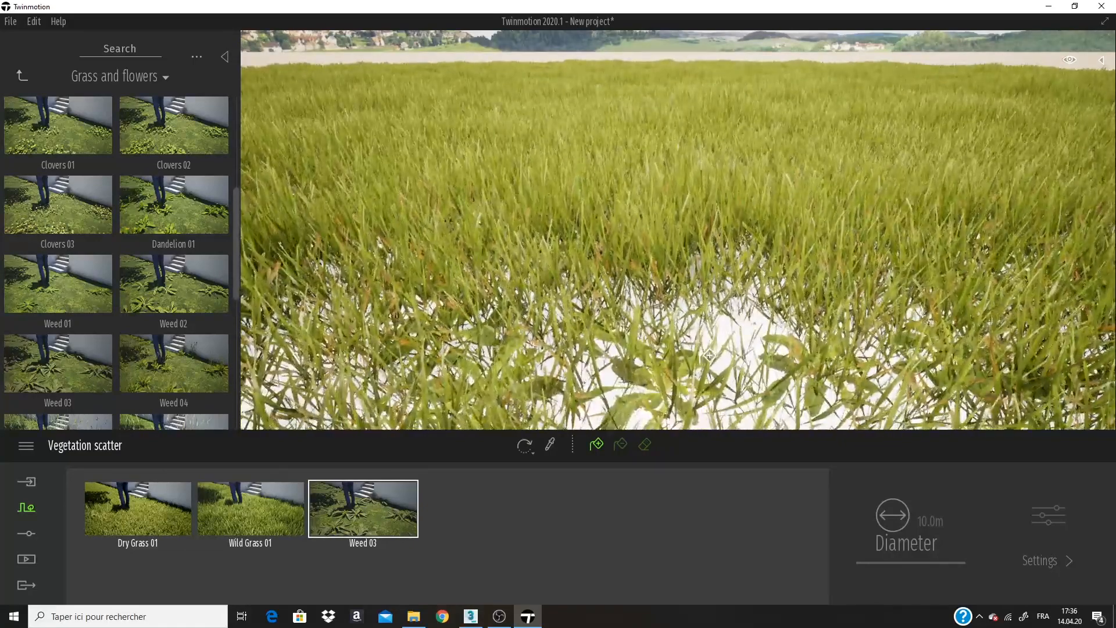
click(529, 447)
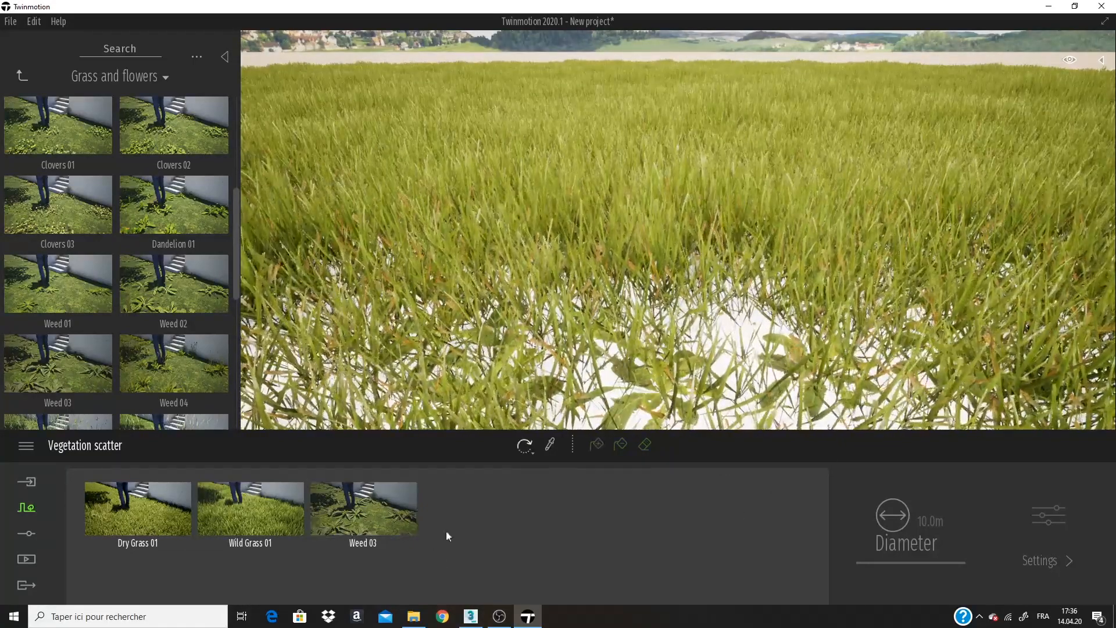
Step: Set the size of Weed 03 to 41% in its vegetation scatter settings and check the whole circle
click(393, 517)
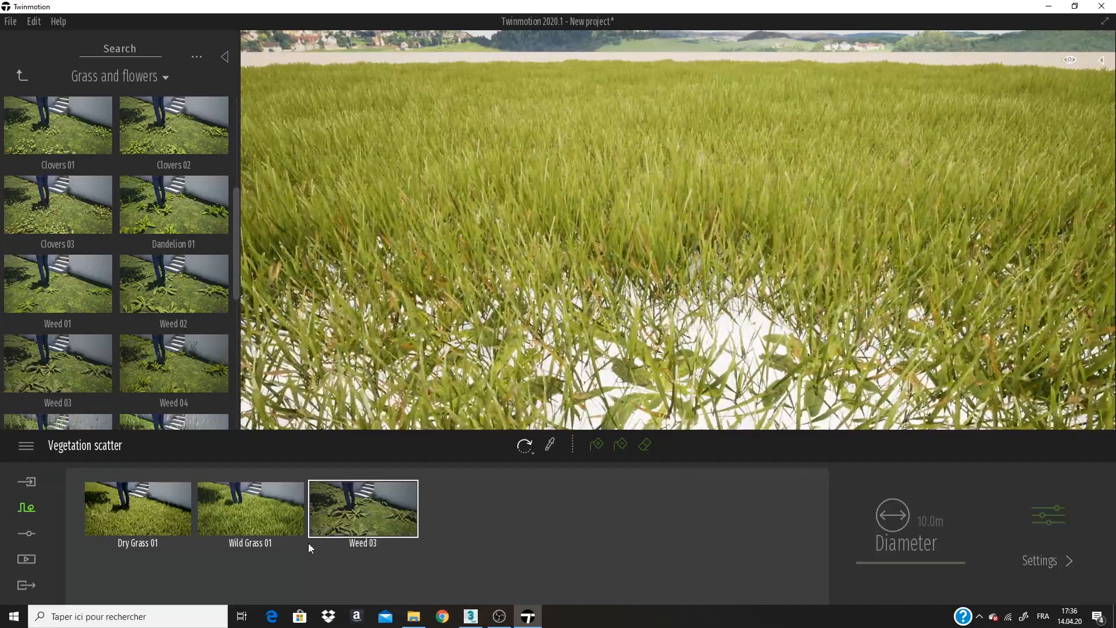
click(277, 524)
click(149, 505)
click(284, 514)
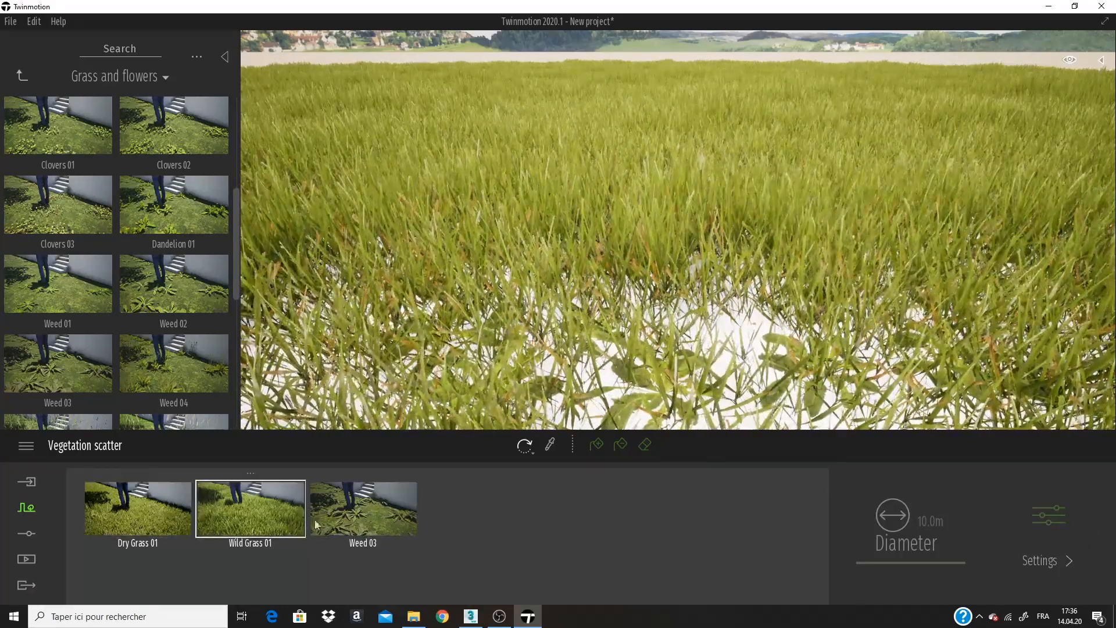
click(384, 514)
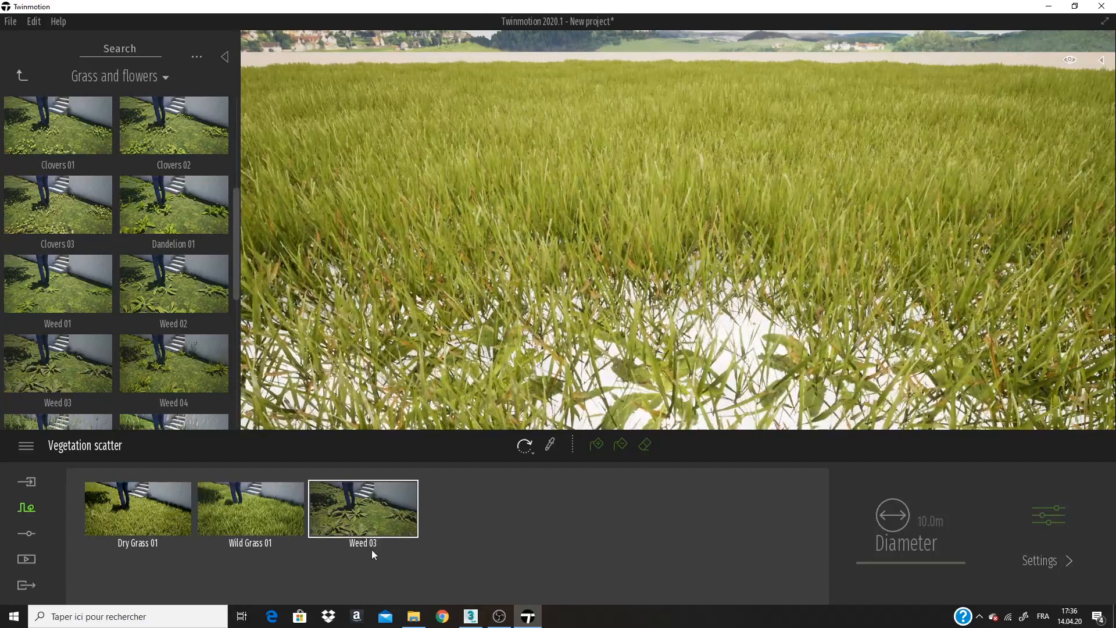
click(1050, 517)
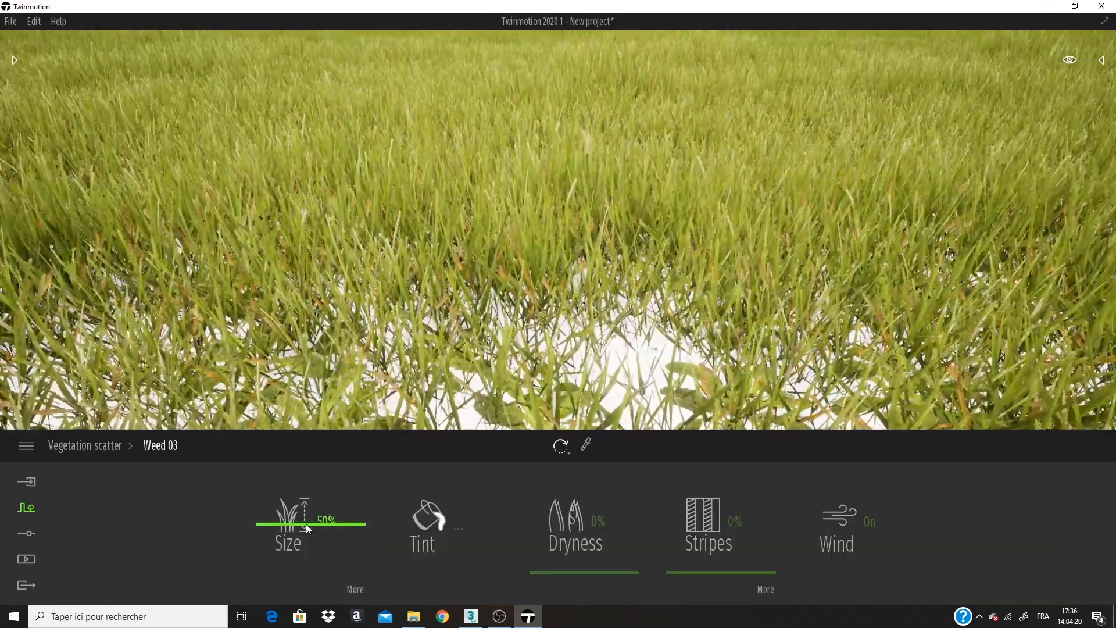
drag(304, 526, 337, 522)
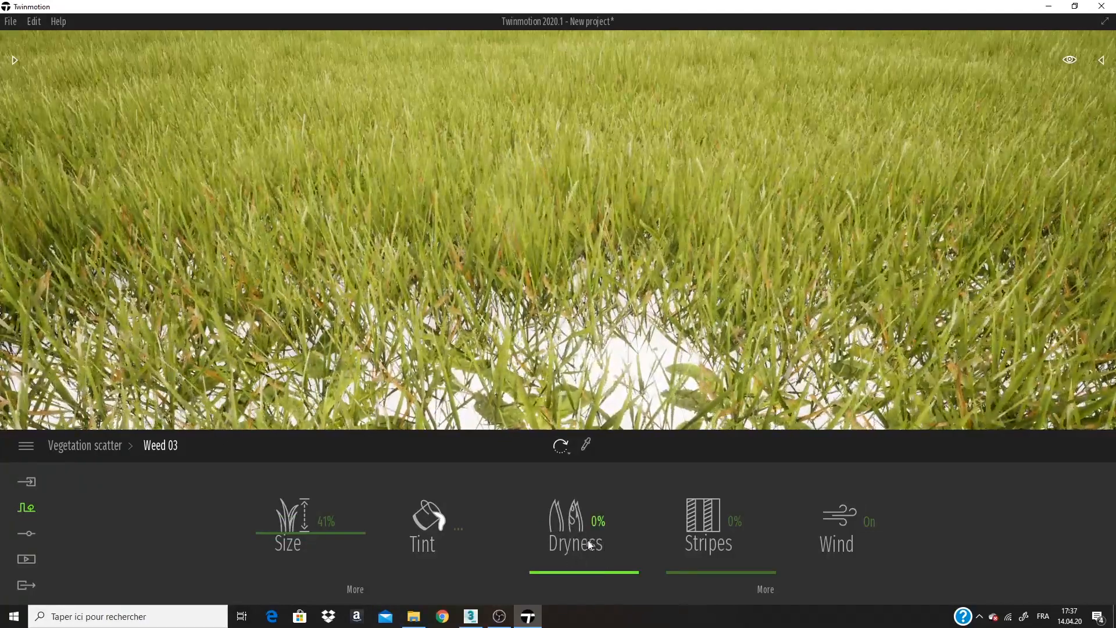
scroll(584, 317, down, 10)
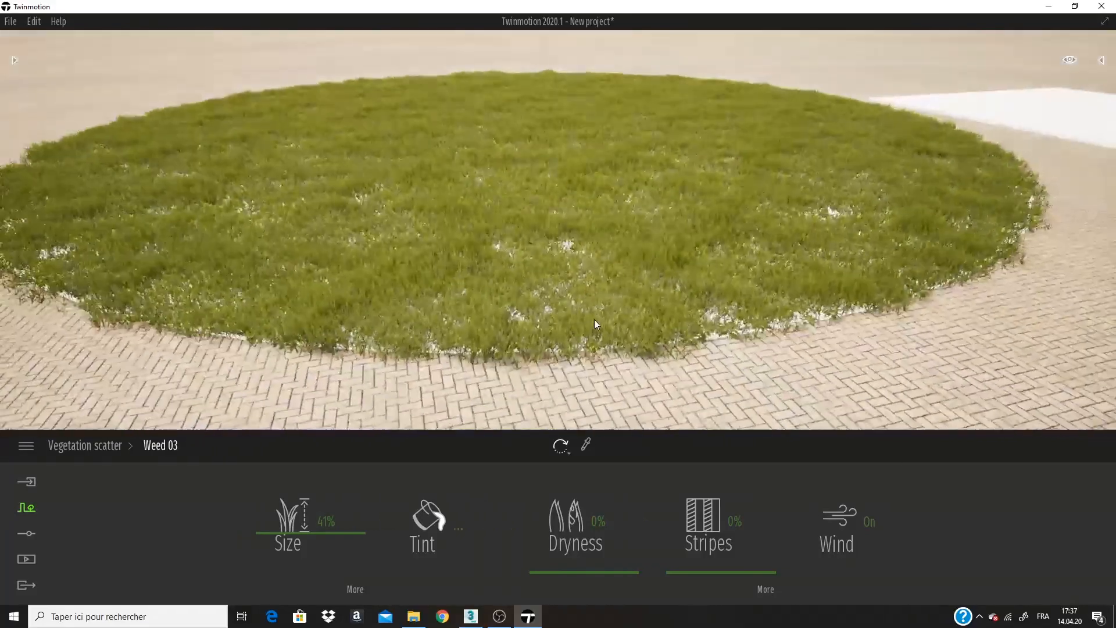
mouse_move(594, 319)
middle_down()
mouse_move(587, 360)
mouse_move(577, 326)
middle_up()
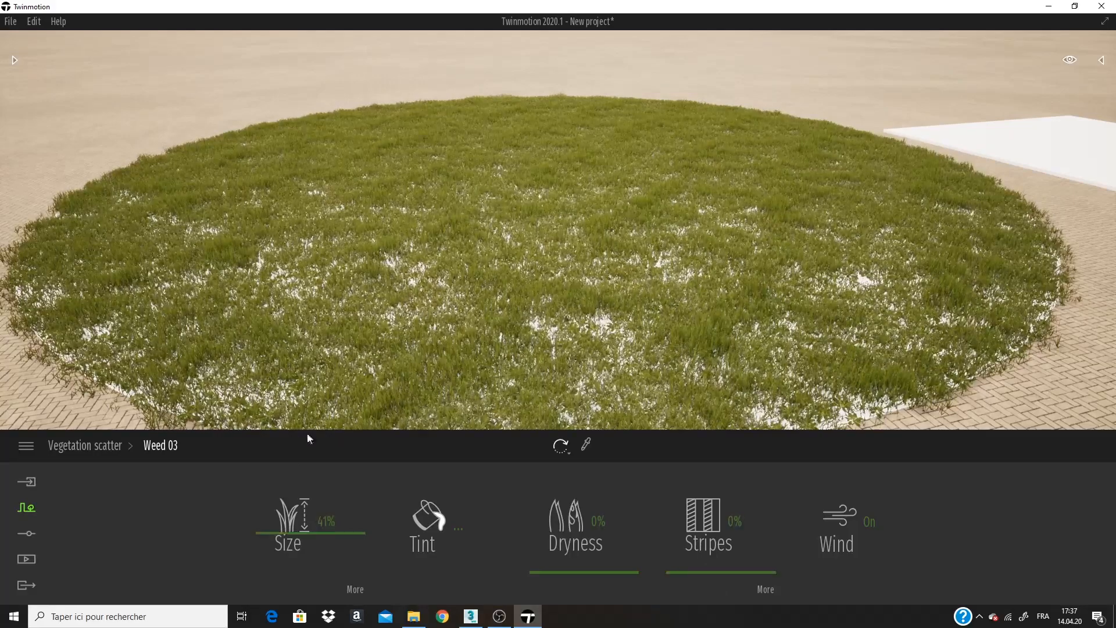
Step: Raise the Stripes amount of Wild Grass 01 and check the striped pattern on the circle
click(119, 451)
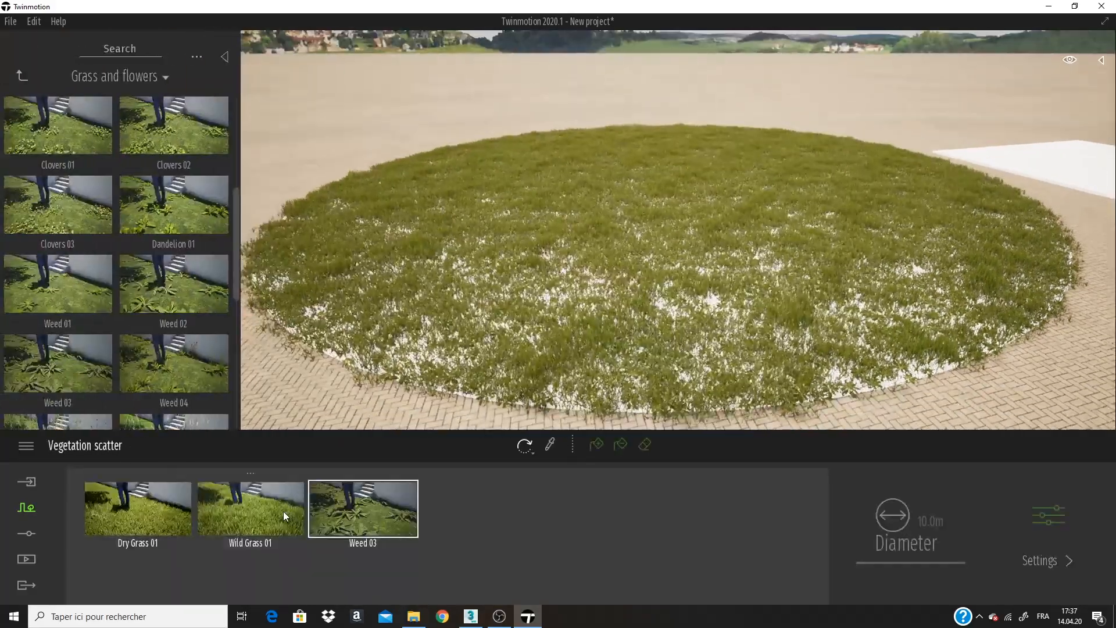
click(259, 521)
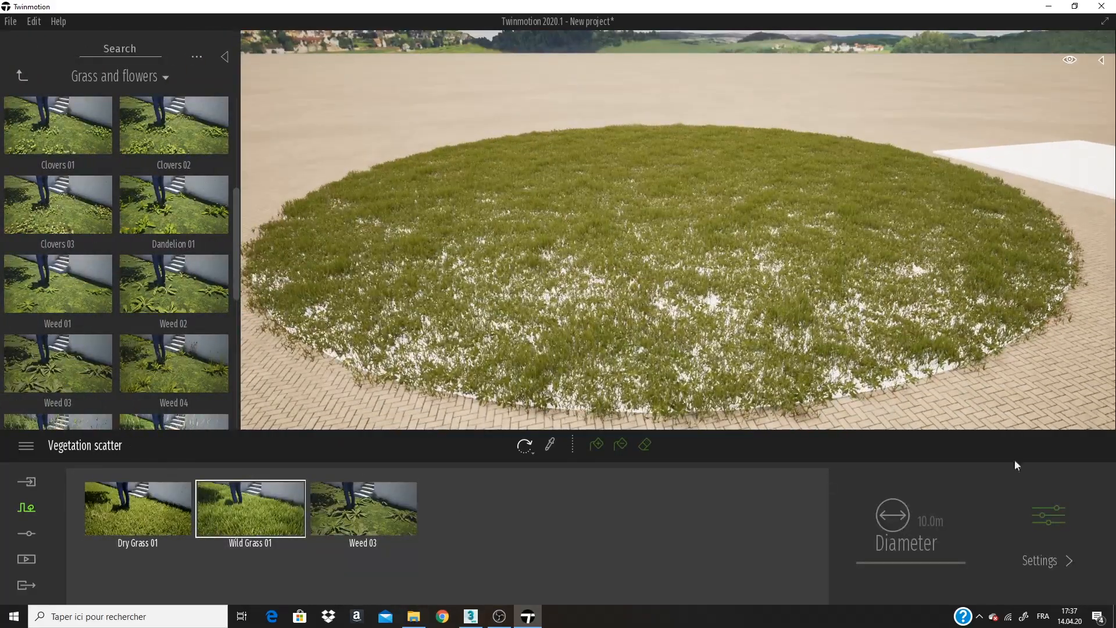
click(1055, 519)
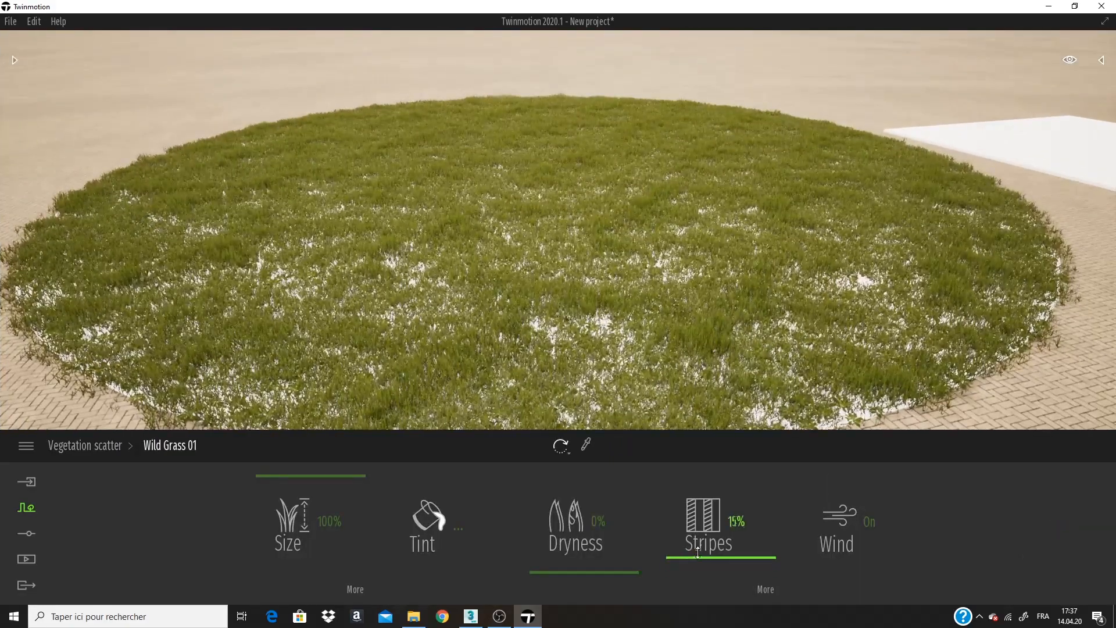
drag(698, 552, 708, 506)
shift+middle_drag(581, 303, 389, 15)
shift+middle_drag(717, 403, 712, 343)
scroll(717, 402, down, 2)
mouse_move(727, 511)
mouse_down()
mouse_move(744, 473)
mouse_move(745, 504)
mouse_up()
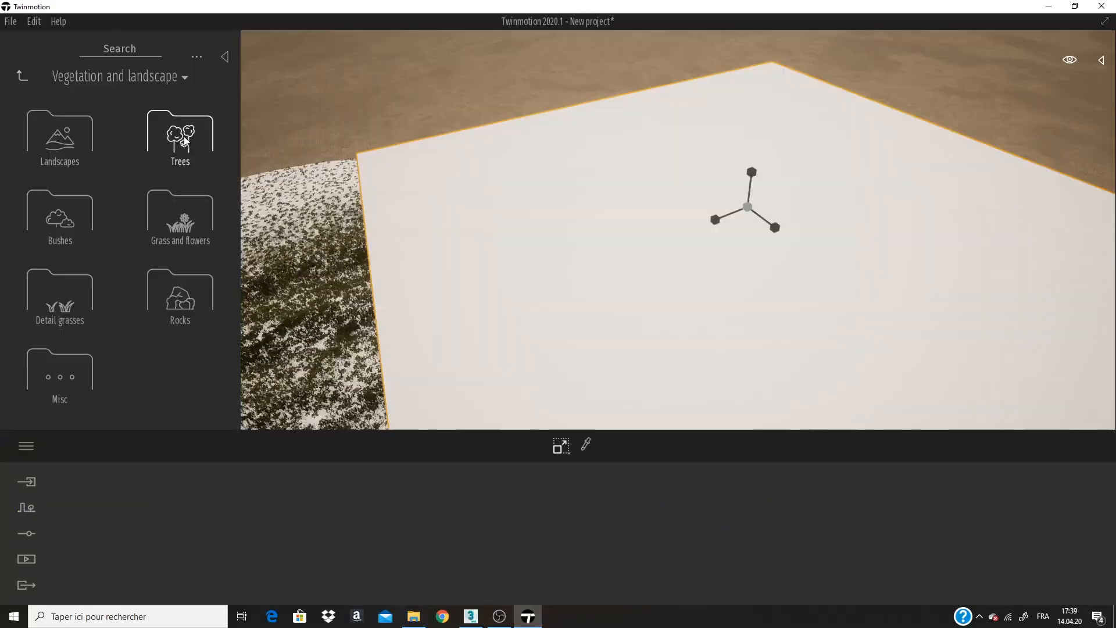
Step: Add Colorado Spruce and Norway Spruce from the Trees library to the vegetation scatter list
click(182, 137)
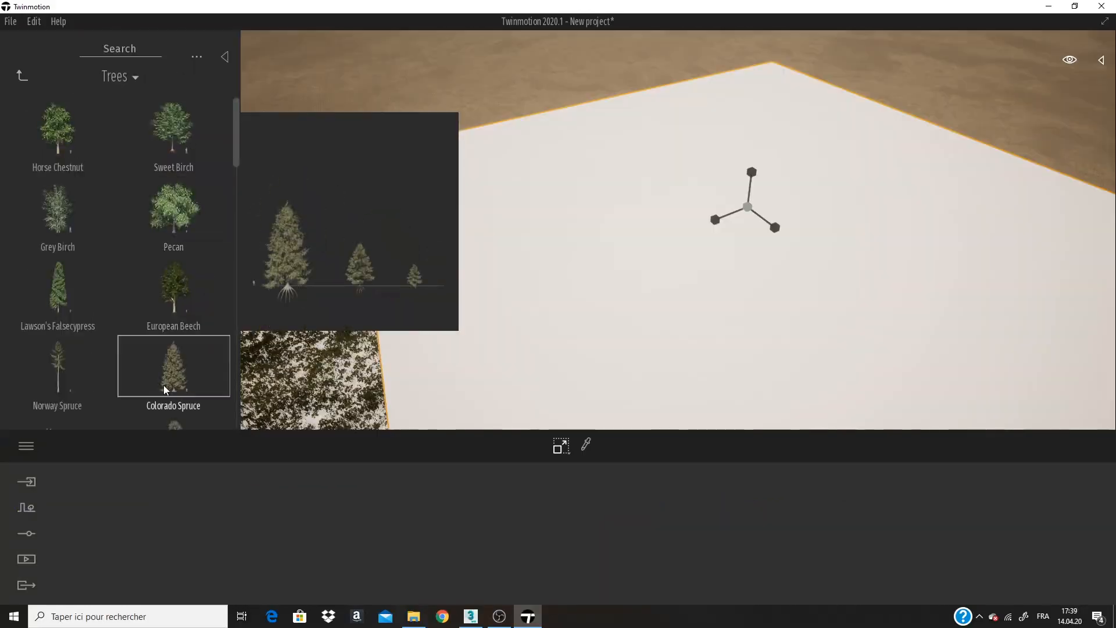
click(68, 361)
click(28, 510)
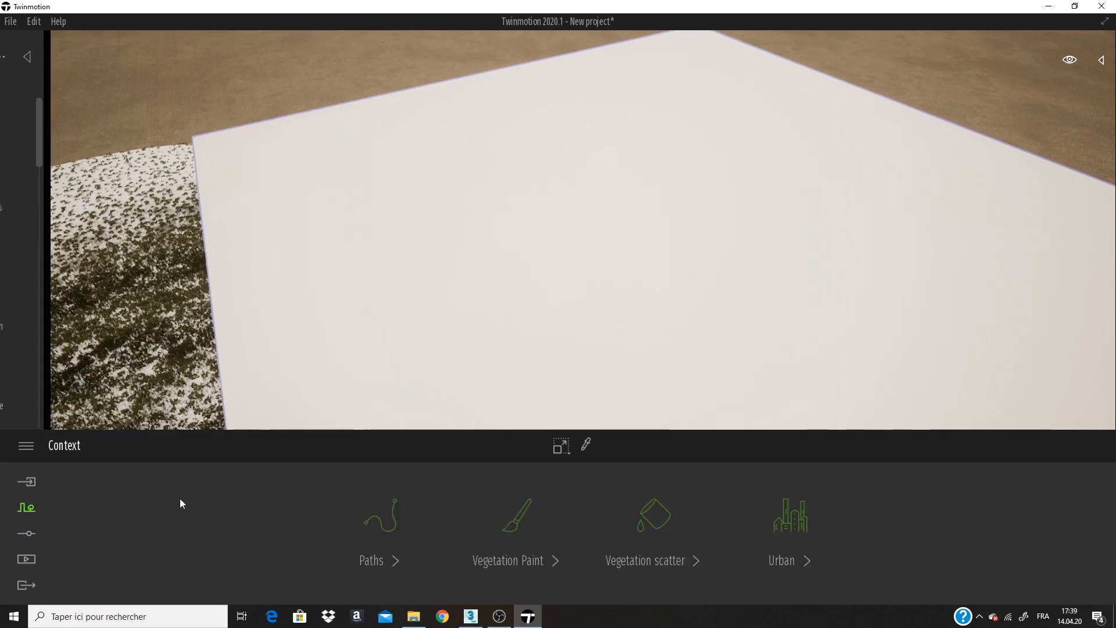
click(653, 514)
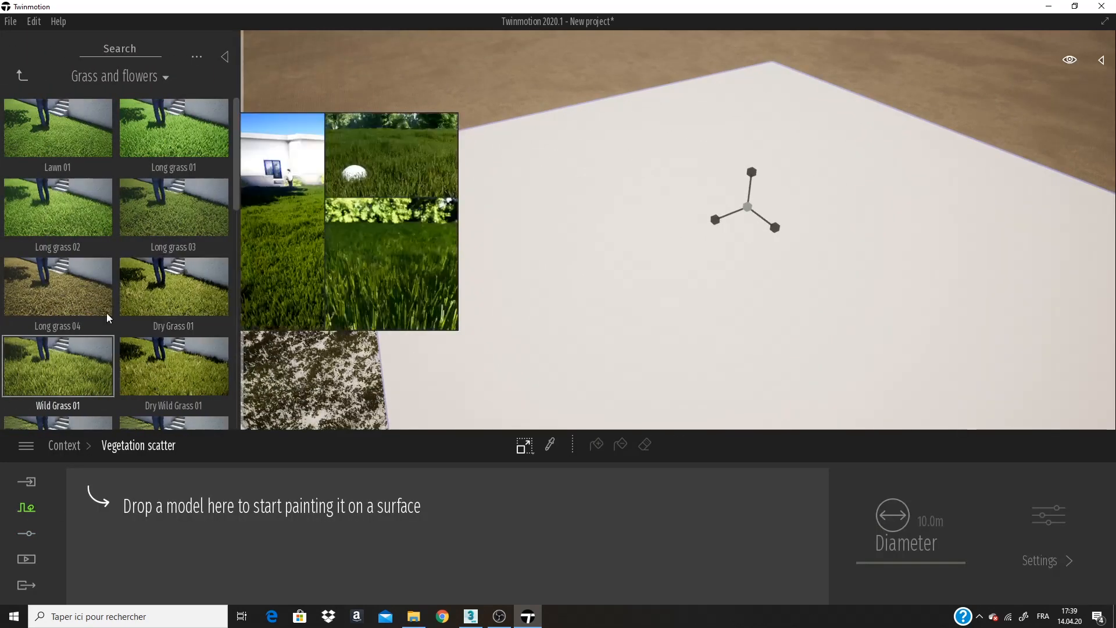
click(22, 76)
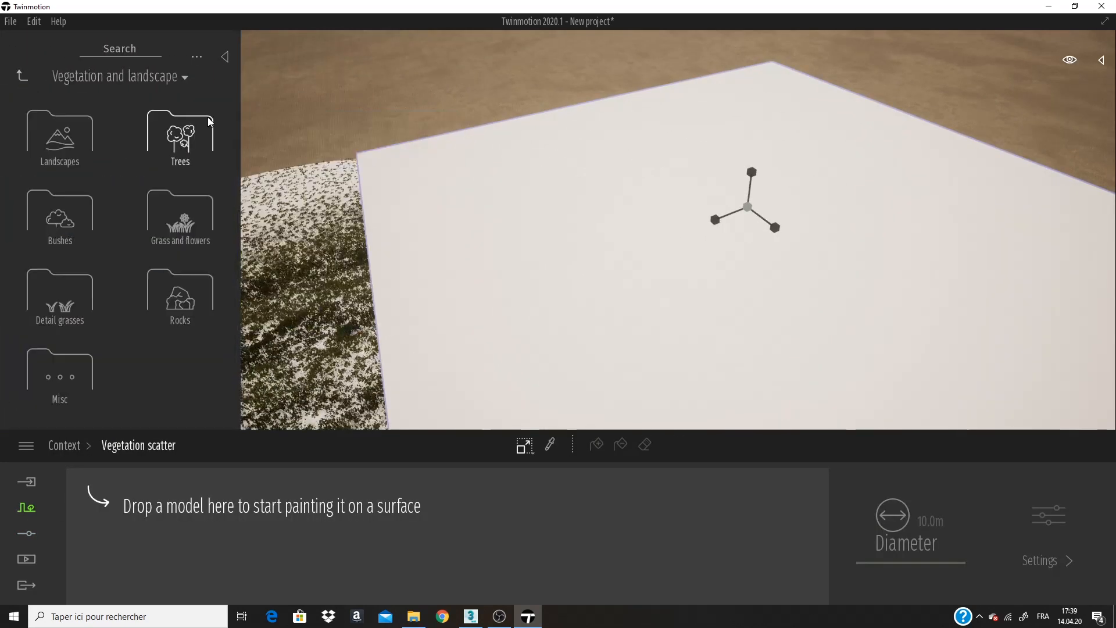
click(179, 138)
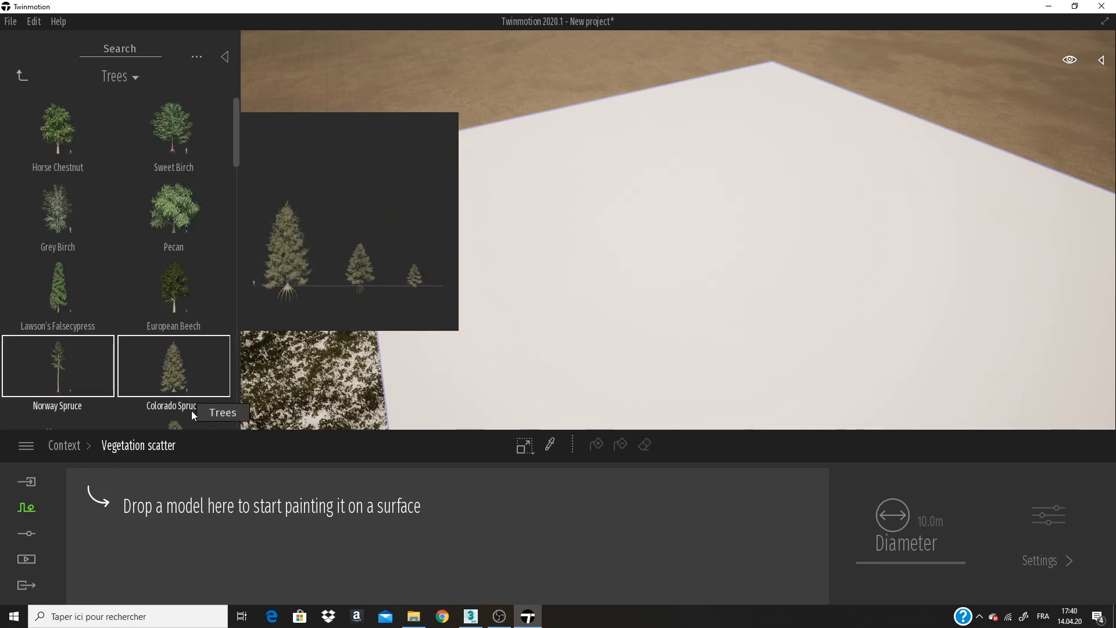
drag(193, 414, 260, 529)
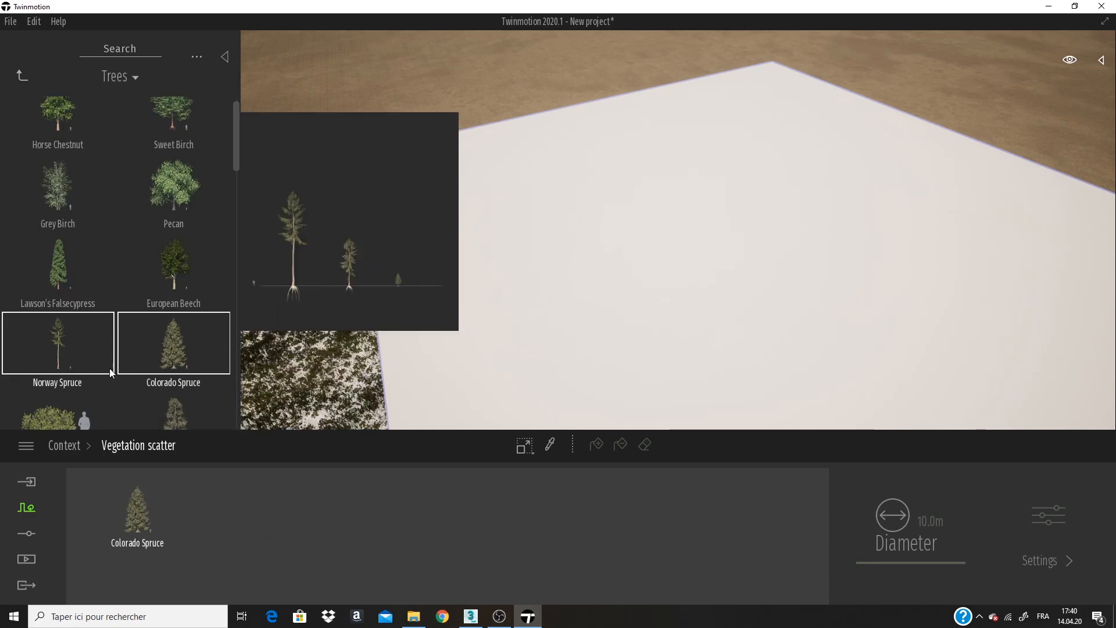
drag(111, 372, 277, 520)
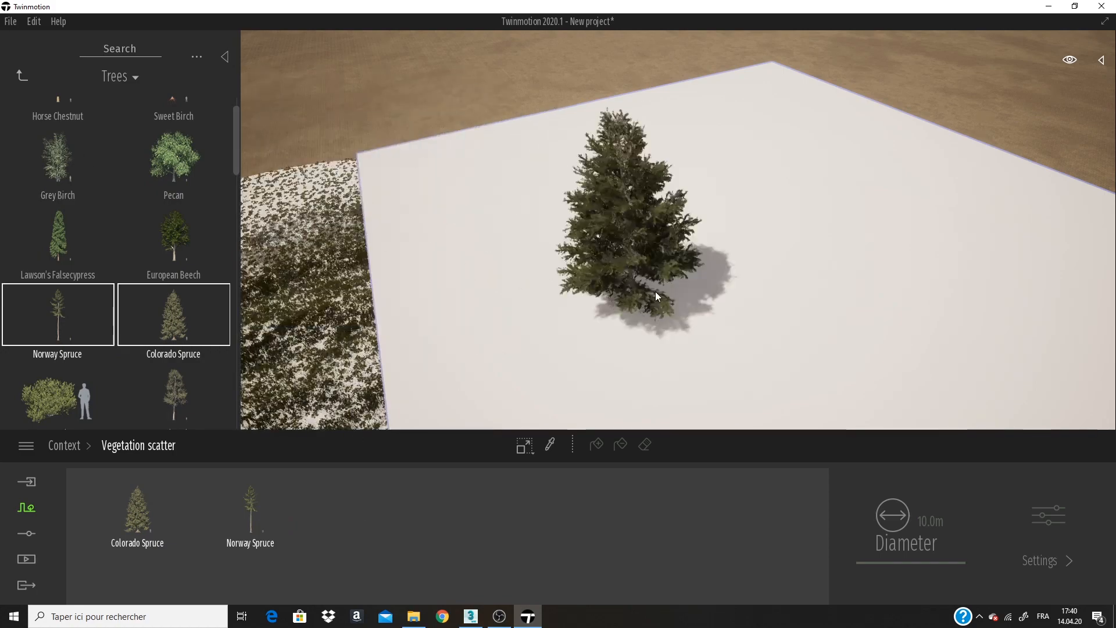
Step: Scatter Colorado Spruce and Norway Spruce together over the white square slab, repeating the fill to make the forest denser
scroll(656, 270, down, 3)
click(148, 520)
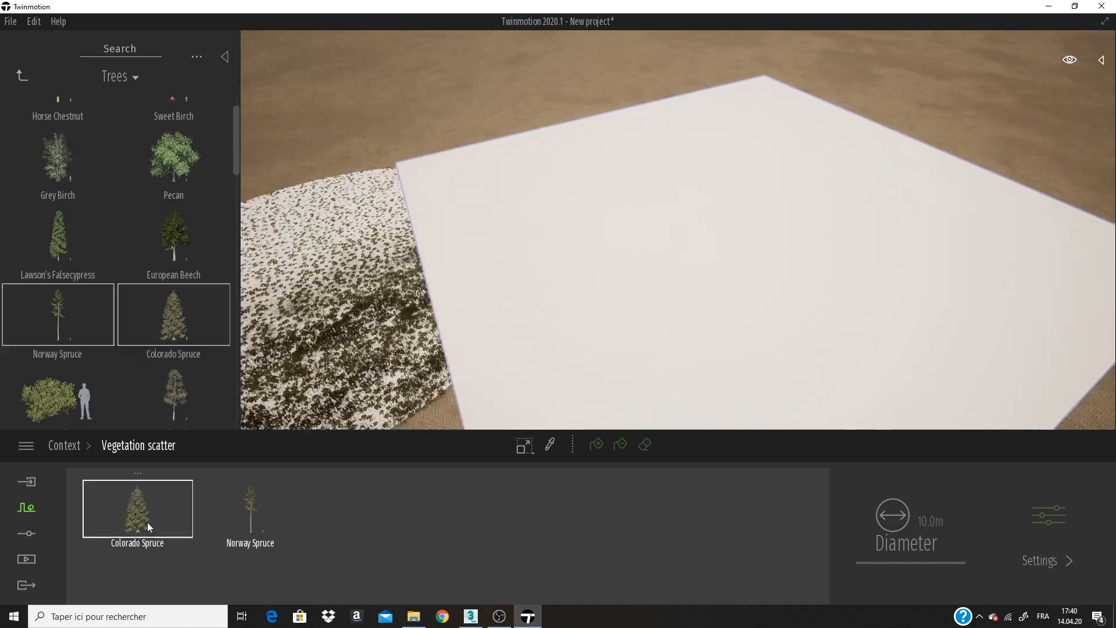
click(599, 447)
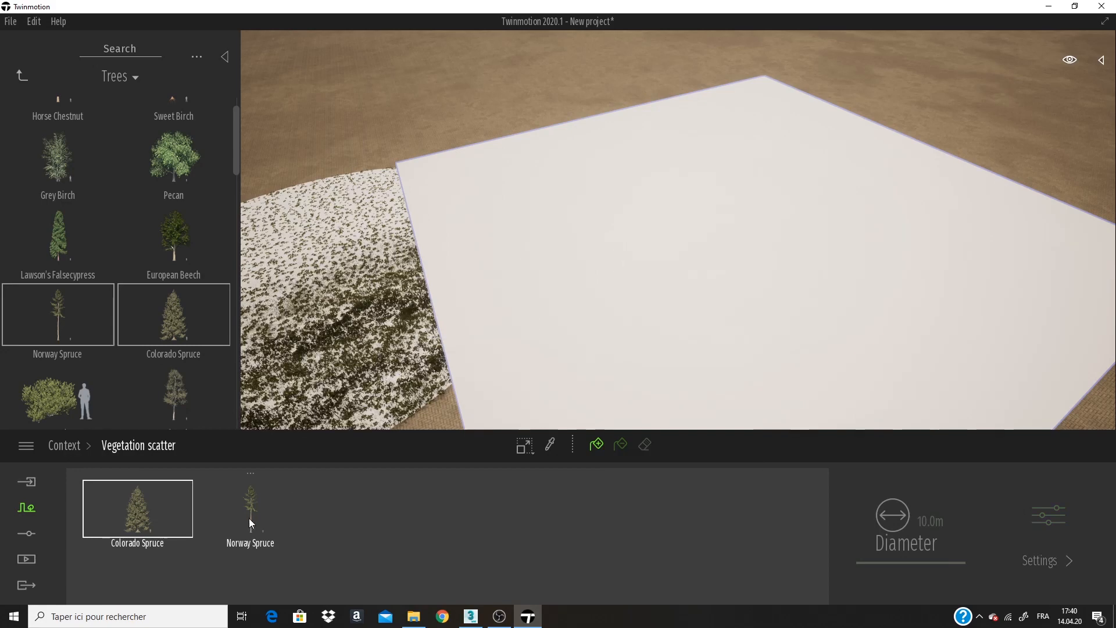
scroll(653, 262, down, 2)
scroll(710, 169, down, 2)
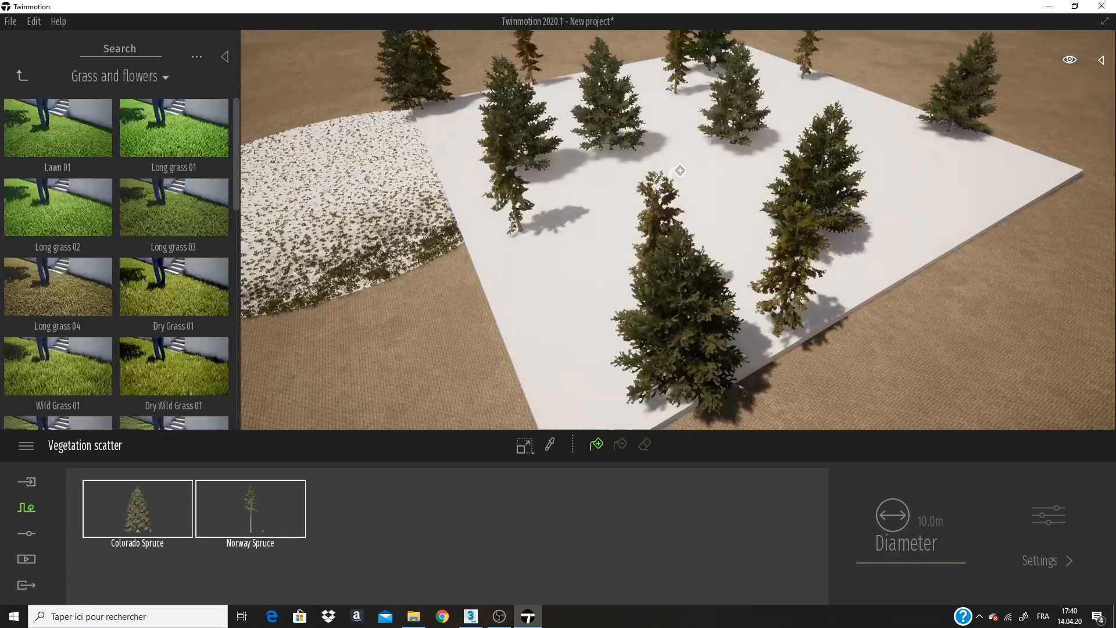
click(590, 196)
click(610, 271)
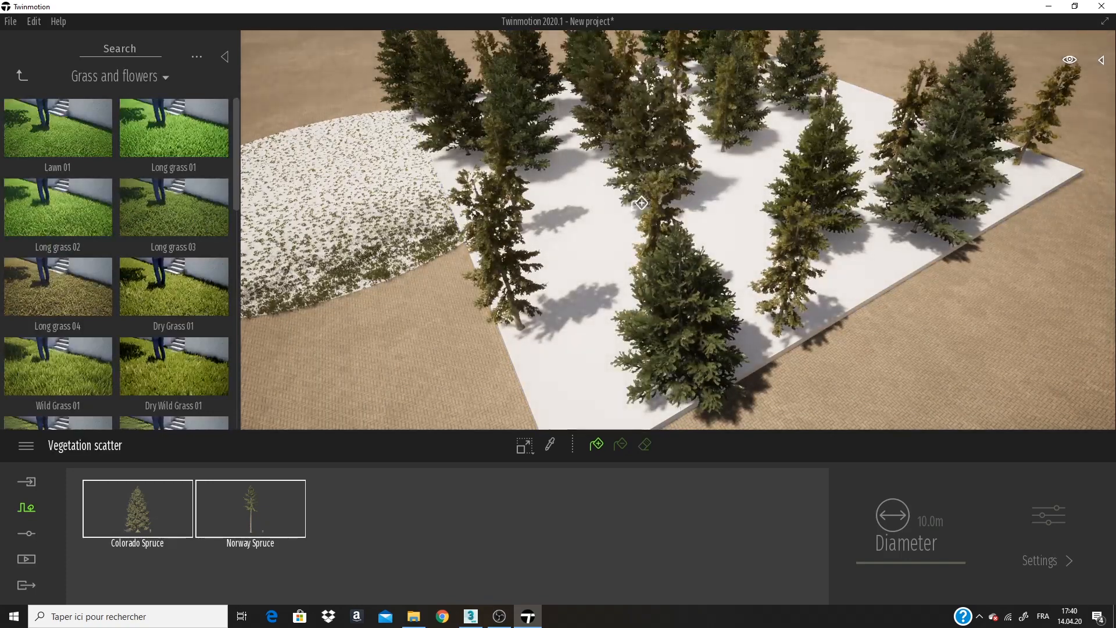
click(670, 197)
click(747, 161)
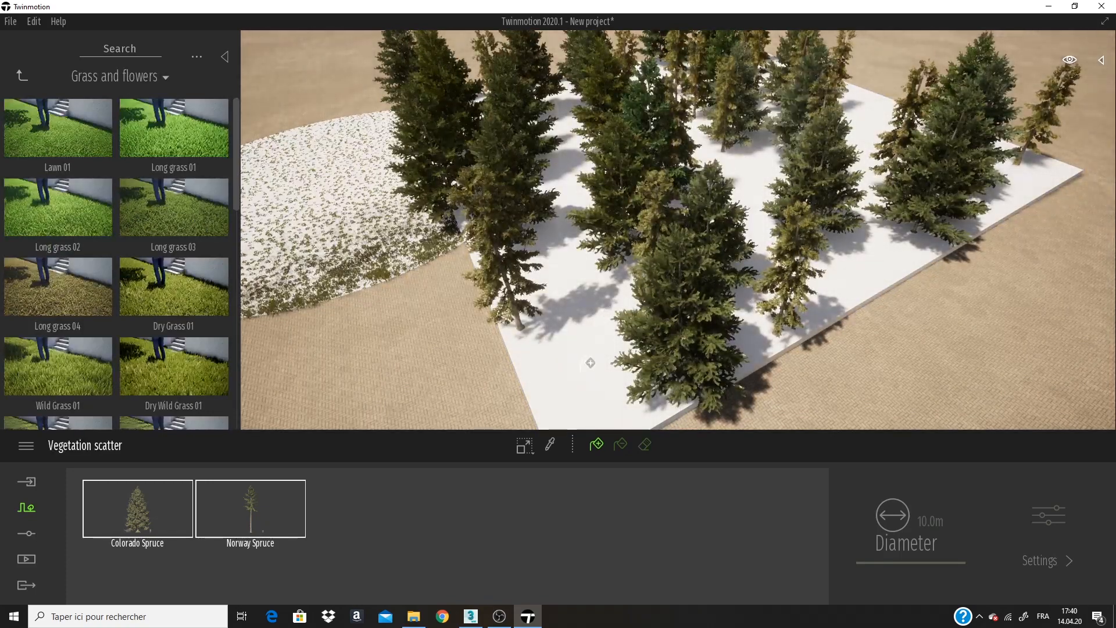
middle_drag(786, 206, 774, 212)
click(779, 201)
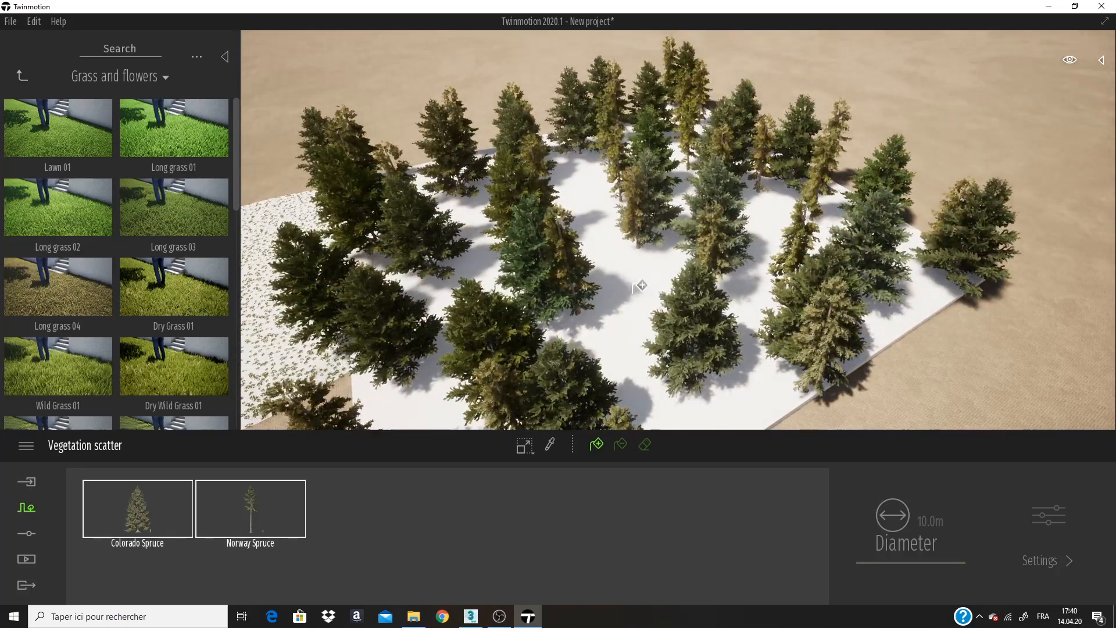
Step: Thin out the scattered spruces on the square slab by repeatedly reducing their density until almost all are removed
click(622, 445)
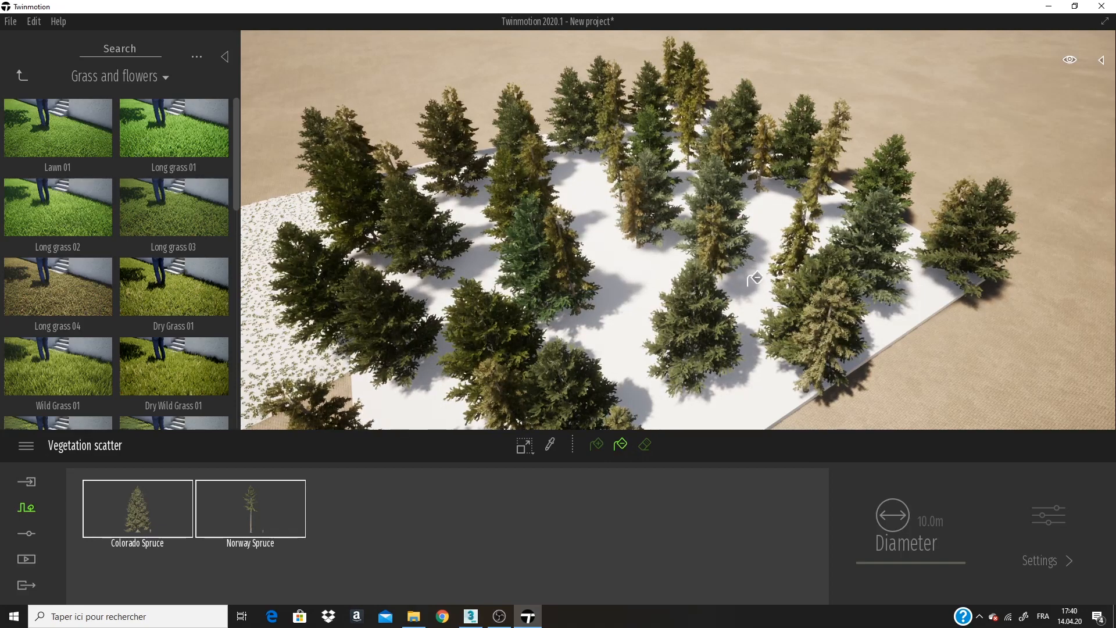
middle_drag(772, 389, 756, 366)
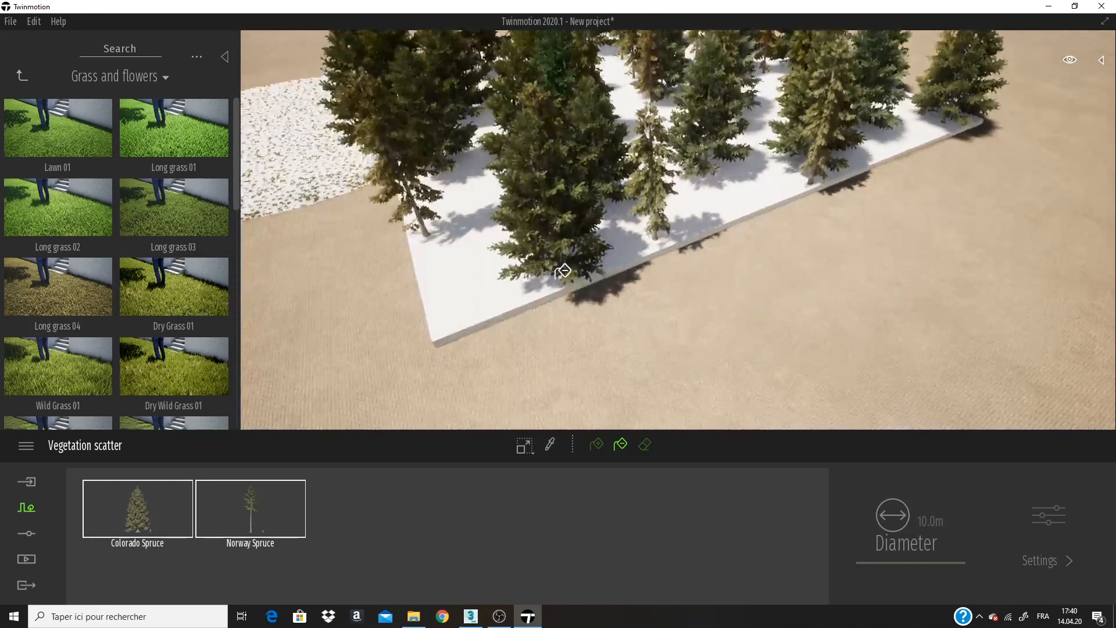
middle_drag(540, 273, 616, 151)
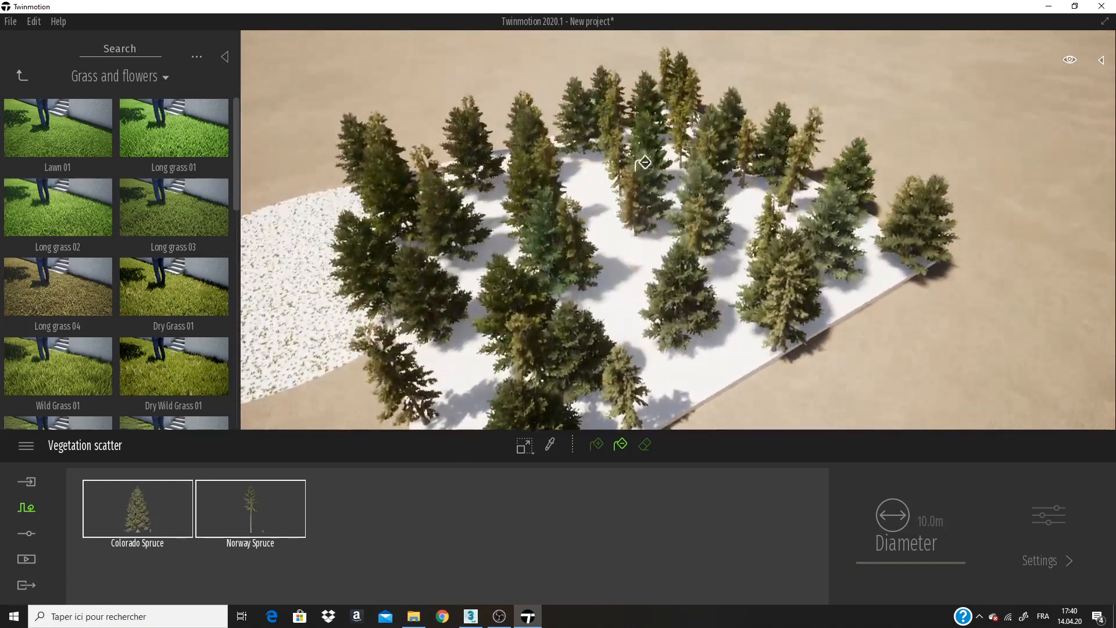
click(599, 151)
click(602, 151)
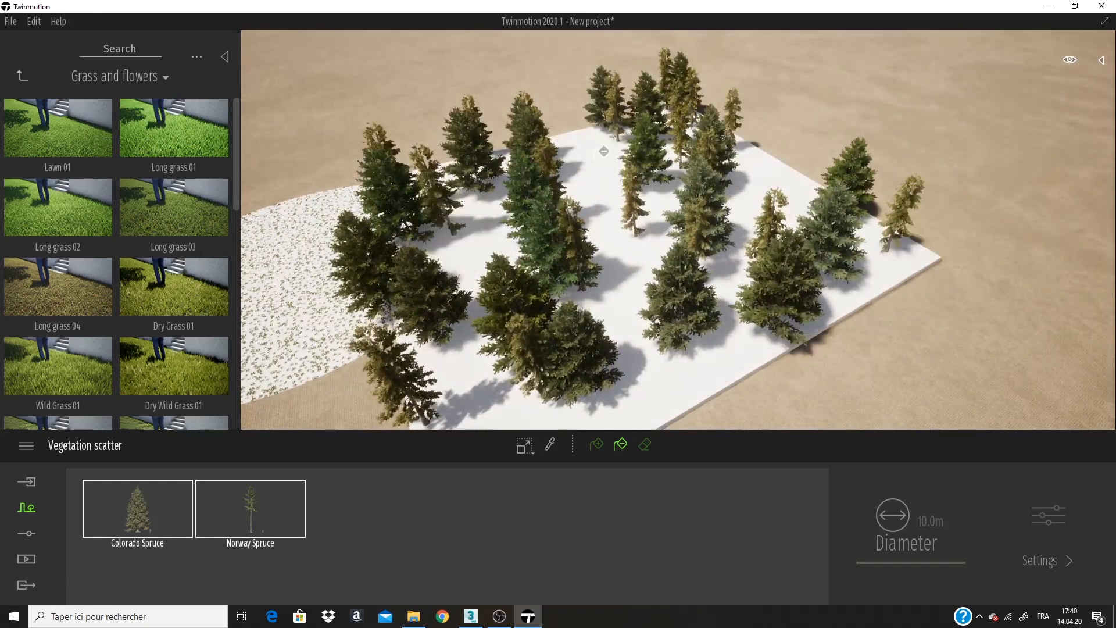
click(605, 149)
click(607, 149)
click(606, 149)
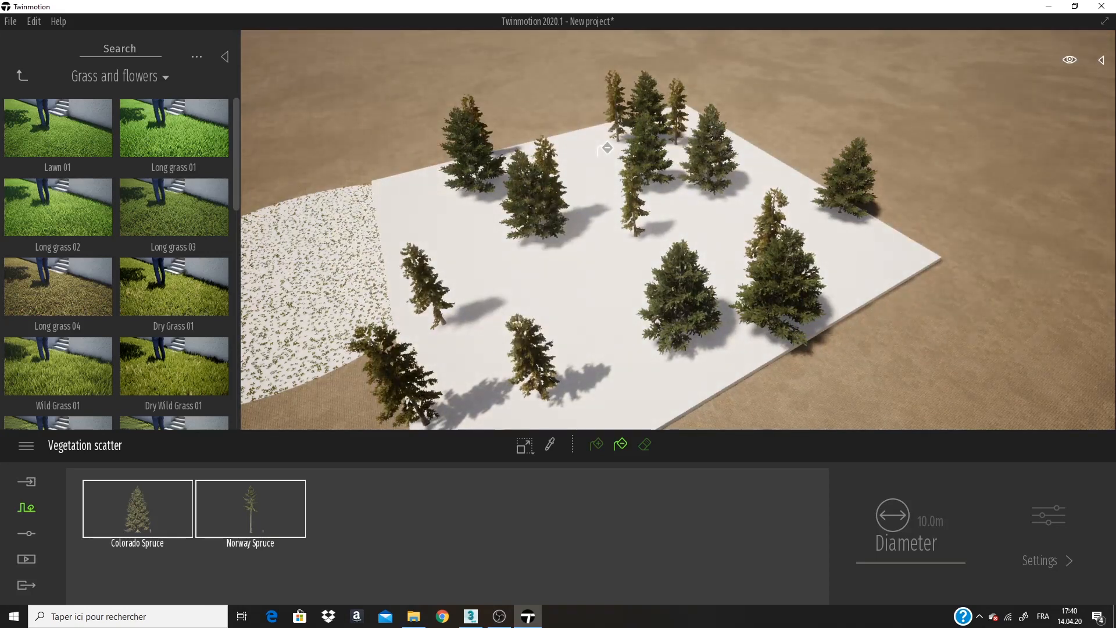
click(606, 149)
click(607, 149)
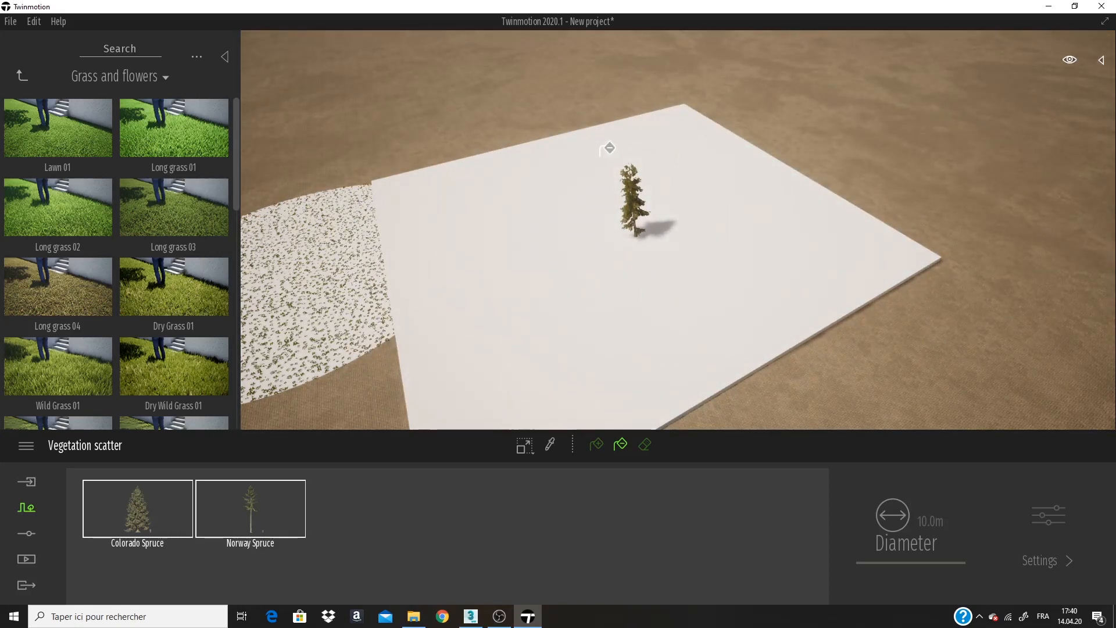
Step: Scatter both spruce types over the square slab again
click(595, 446)
middle_drag(417, 332, 593, 303)
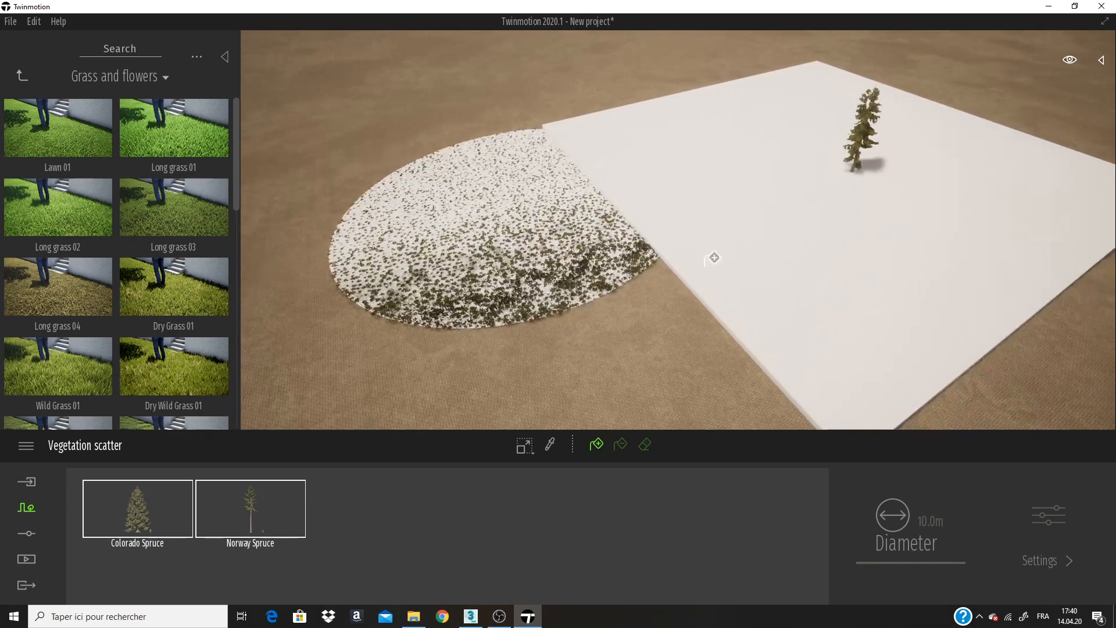
click(866, 245)
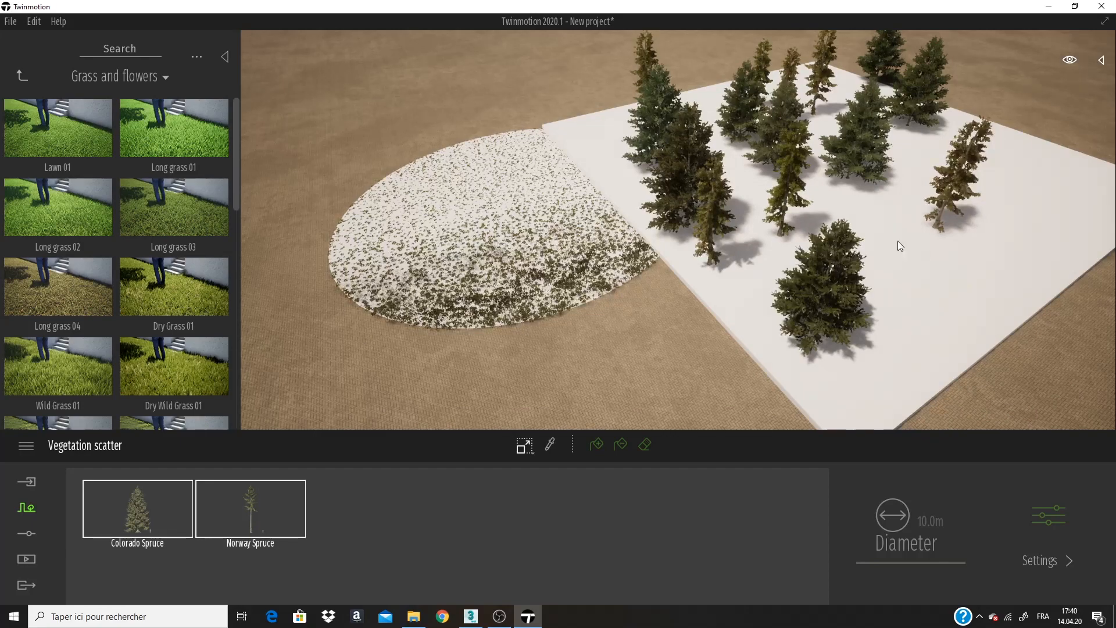
Step: Delete the square slab with its spruces and bring the grass-covered circle into close view
click(926, 283)
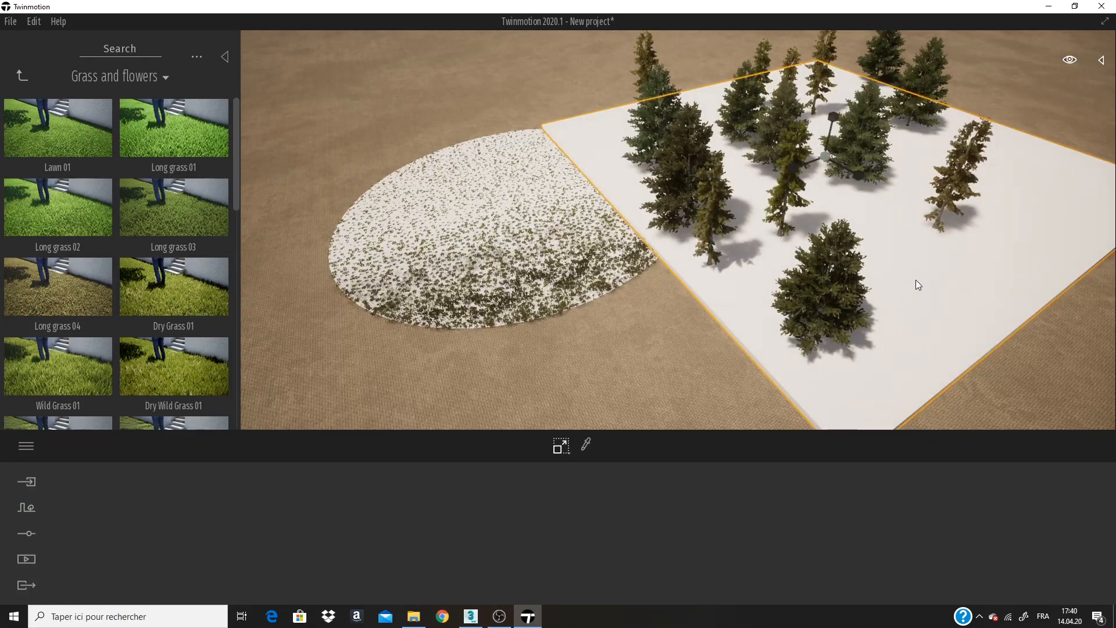
key(Delete)
middle_drag(476, 259, 659, 191)
scroll(660, 191, up, 5)
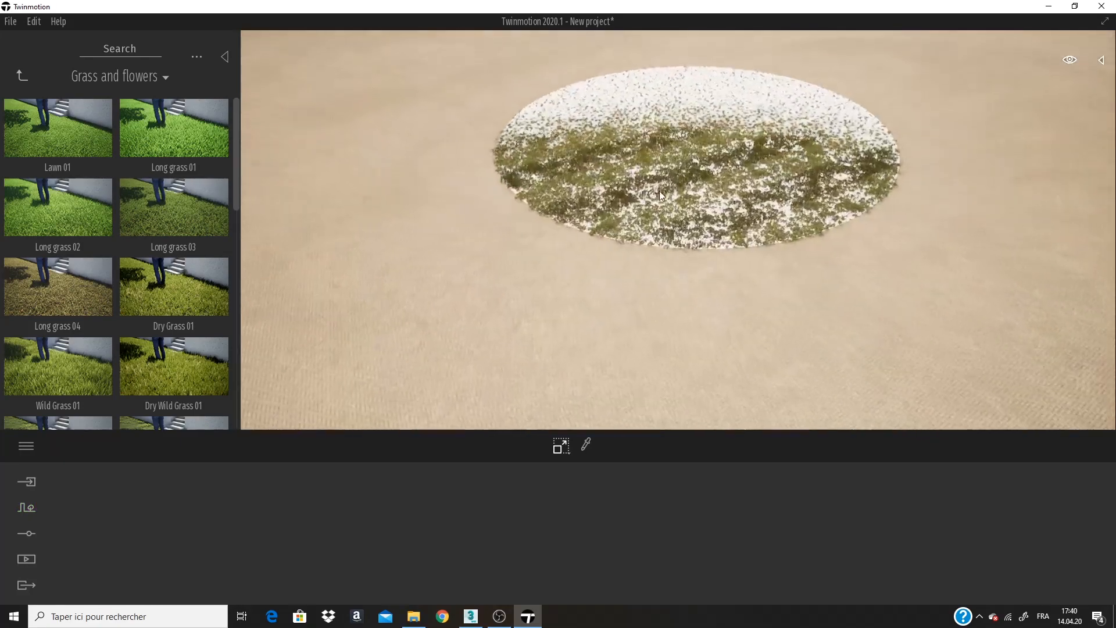
scroll(691, 180, up, 8)
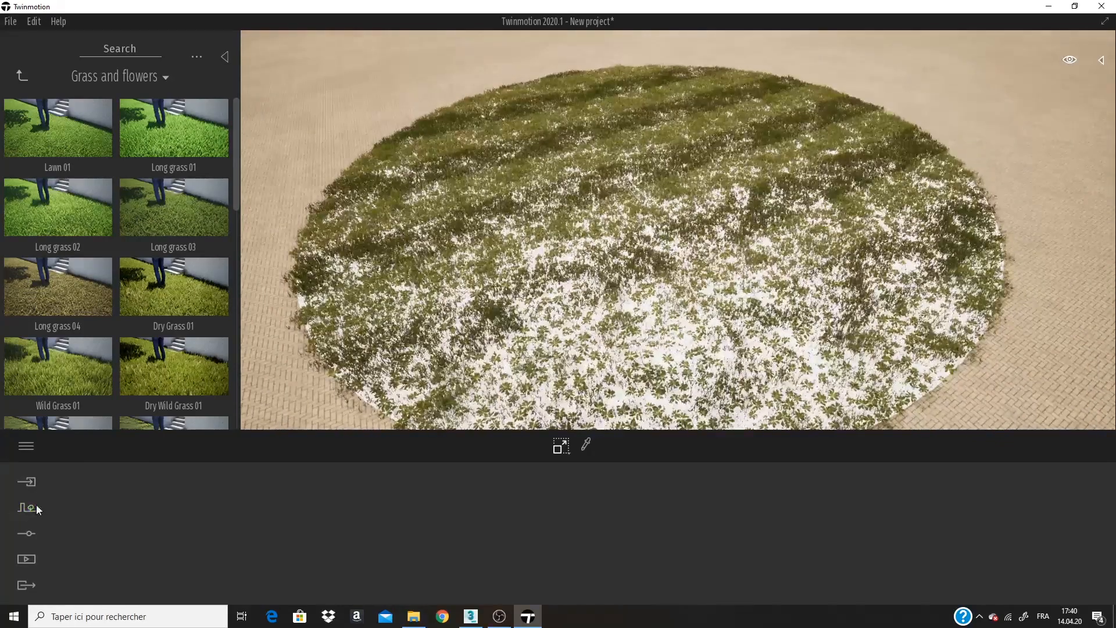
Step: Start Vegetation scatter on the grass-covered circle and ready the eraser for its Wild Grass 01
click(27, 508)
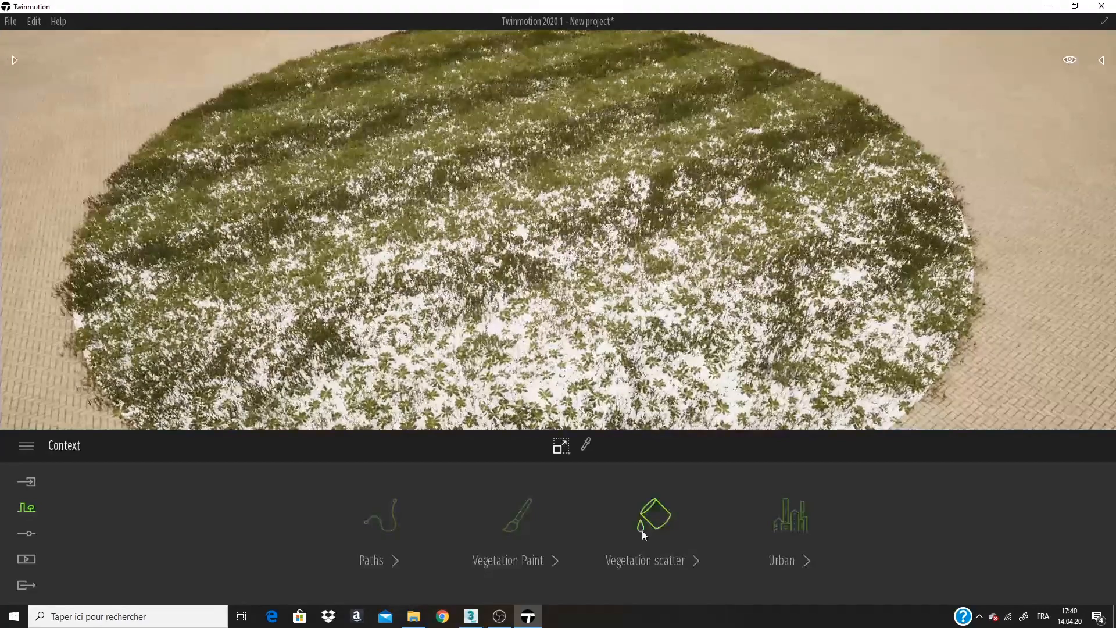
click(642, 531)
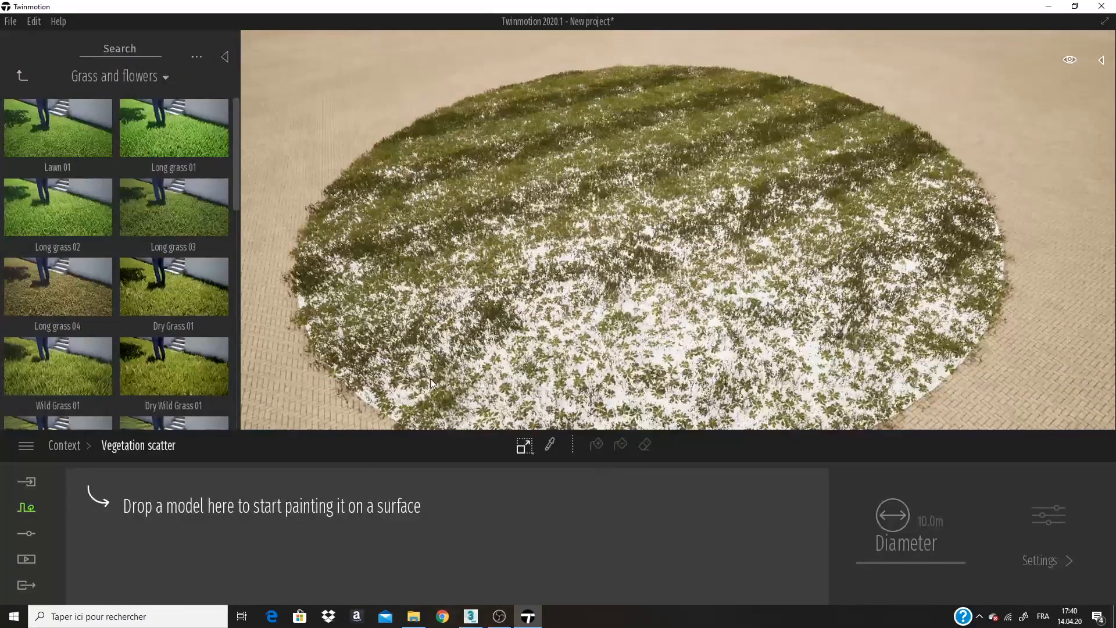
click(435, 371)
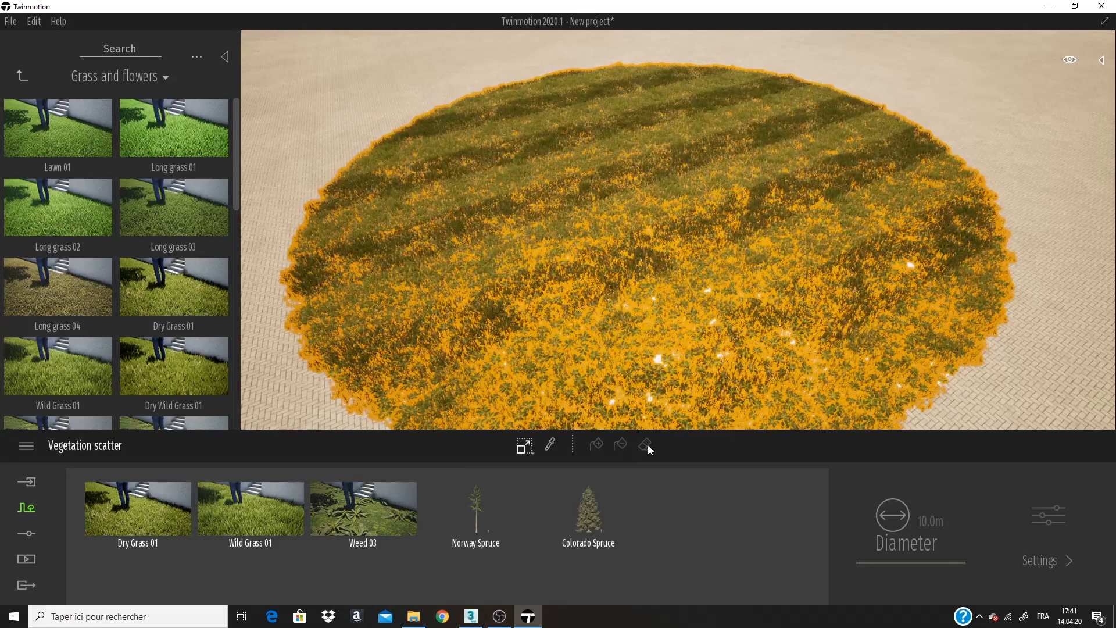
click(263, 522)
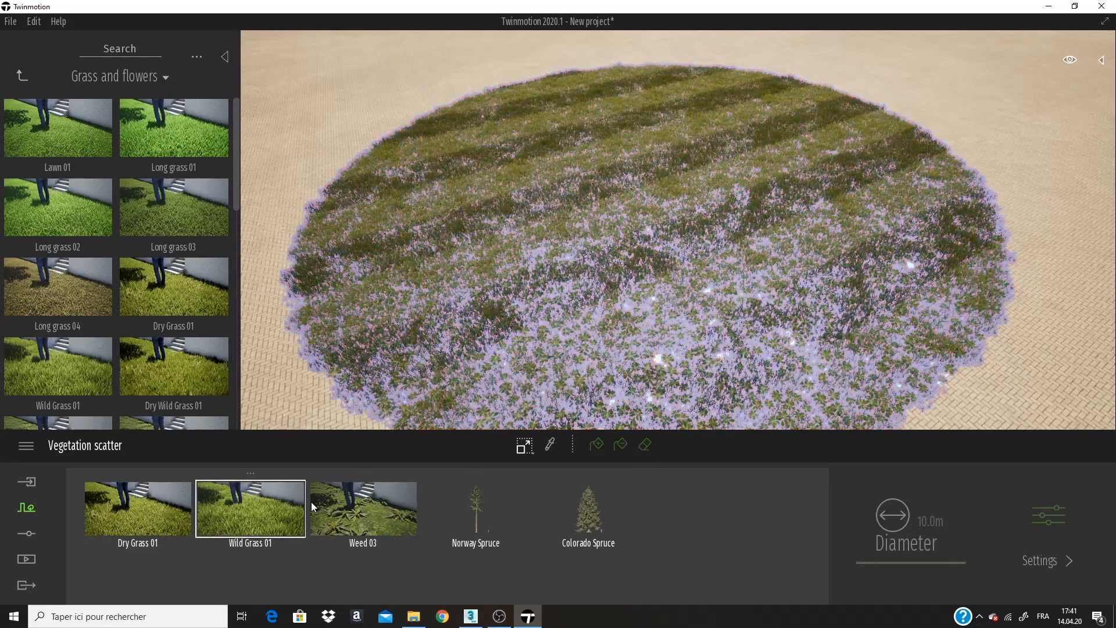
click(645, 445)
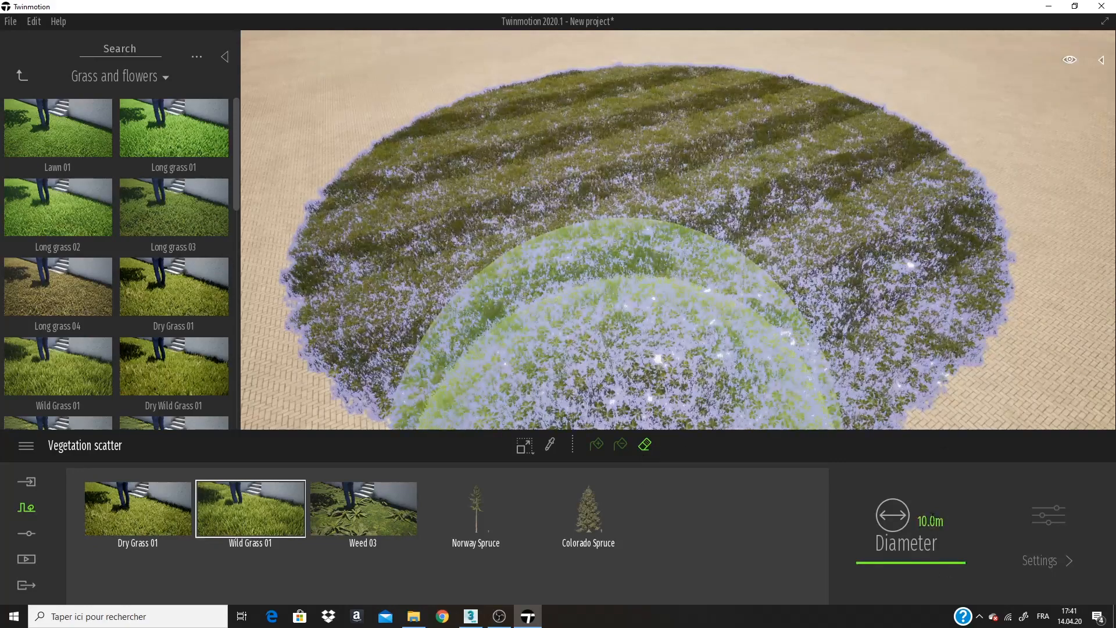
Step: Try erasing winding paths of wild grass across the circle with a 2 m brush diameter, undoing each attempt
text(1)
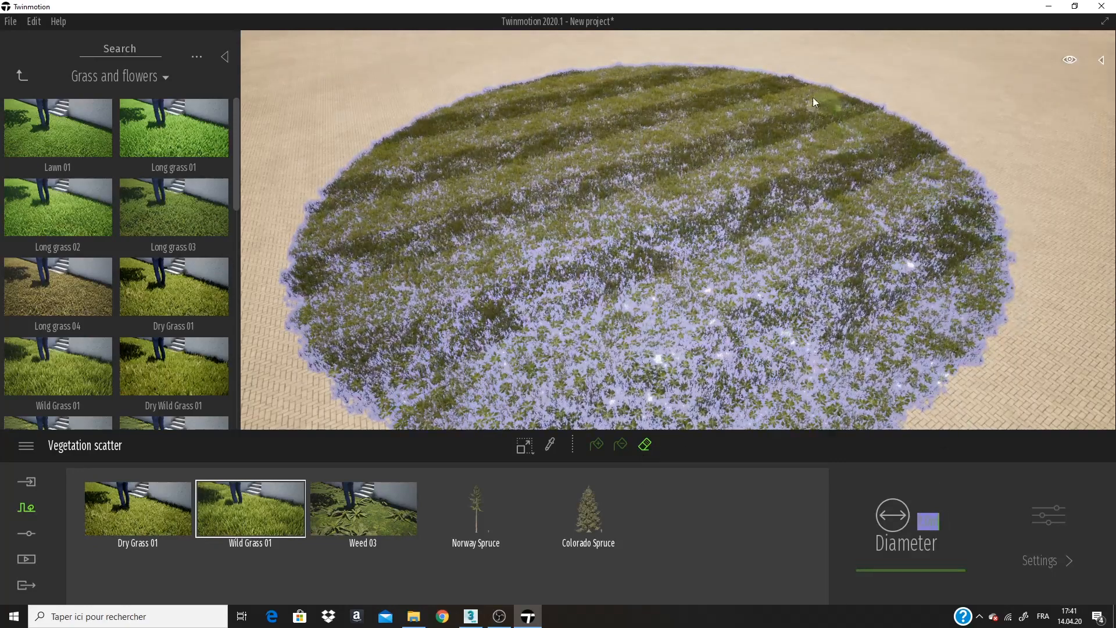
mouse_move(763, 137)
mouse_down()
mouse_move(829, 267)
mouse_move(741, 340)
mouse_move(542, 214)
mouse_move(298, 236)
mouse_up()
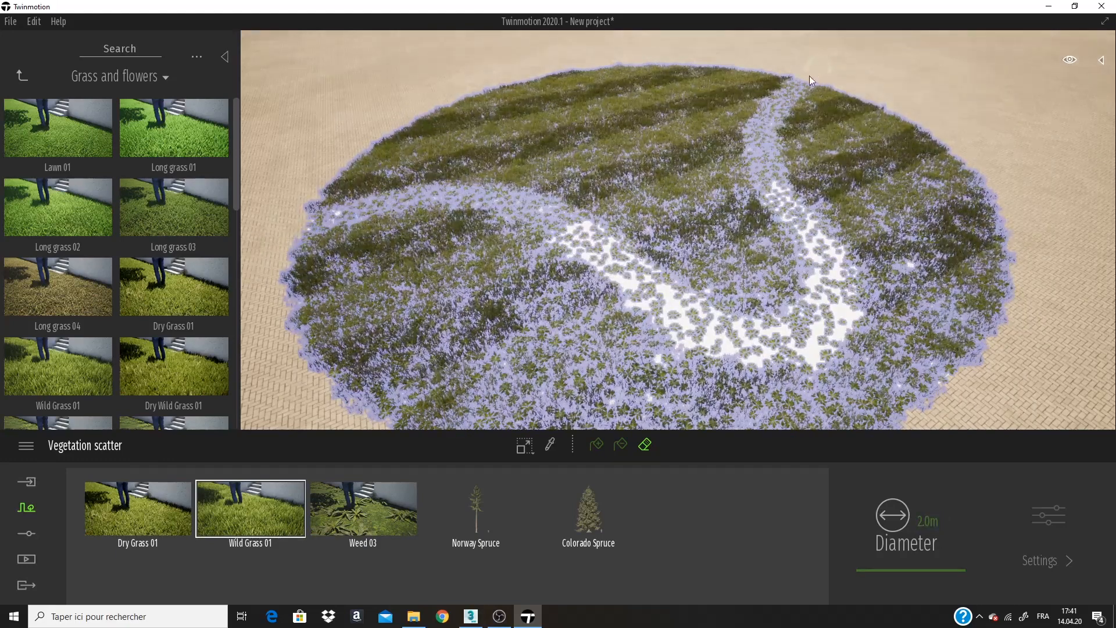
key(ctrl+z)
drag(781, 57, 290, 291)
key(ctrl+z)
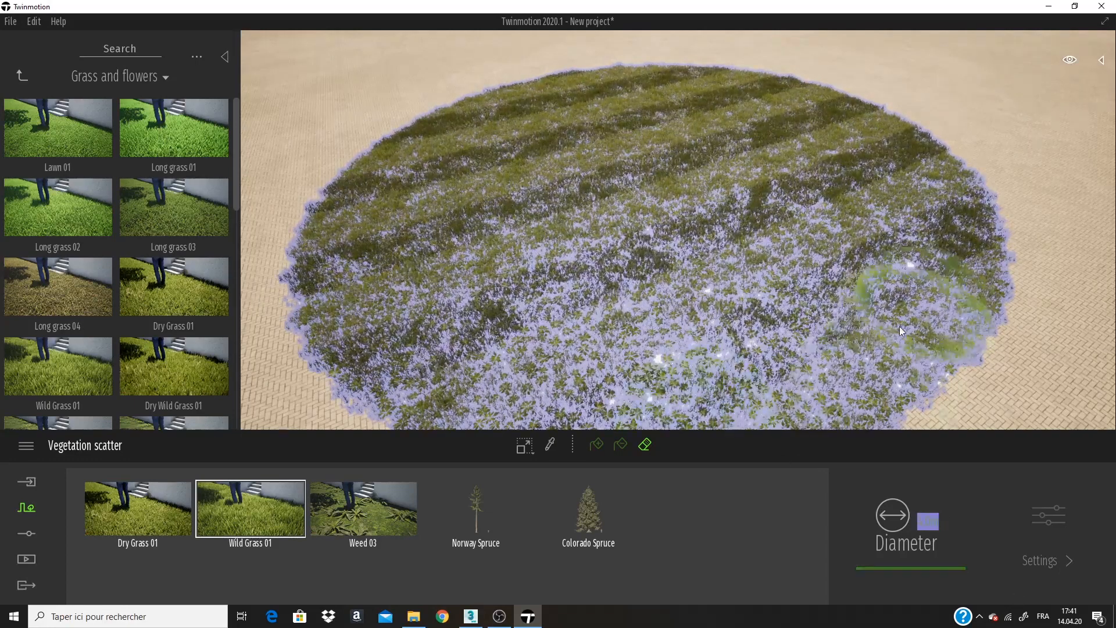
Step: Erase the wild grass with a 4 m brush along a diagonal strip and a second strip branching from it to the circle's near edge
mouse_move(818, 85)
mouse_down()
mouse_move(434, 205)
mouse_move(449, 251)
mouse_up()
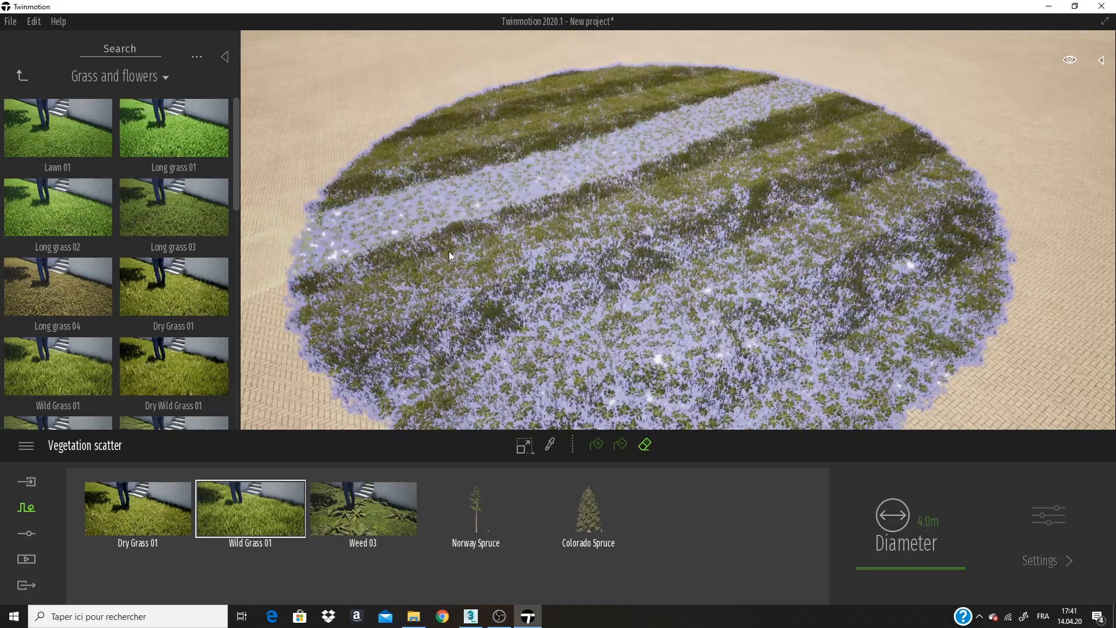
mouse_move(688, 148)
mouse_down()
mouse_move(715, 418)
mouse_move(747, 421)
mouse_up()
scroll(798, 228, down, 1)
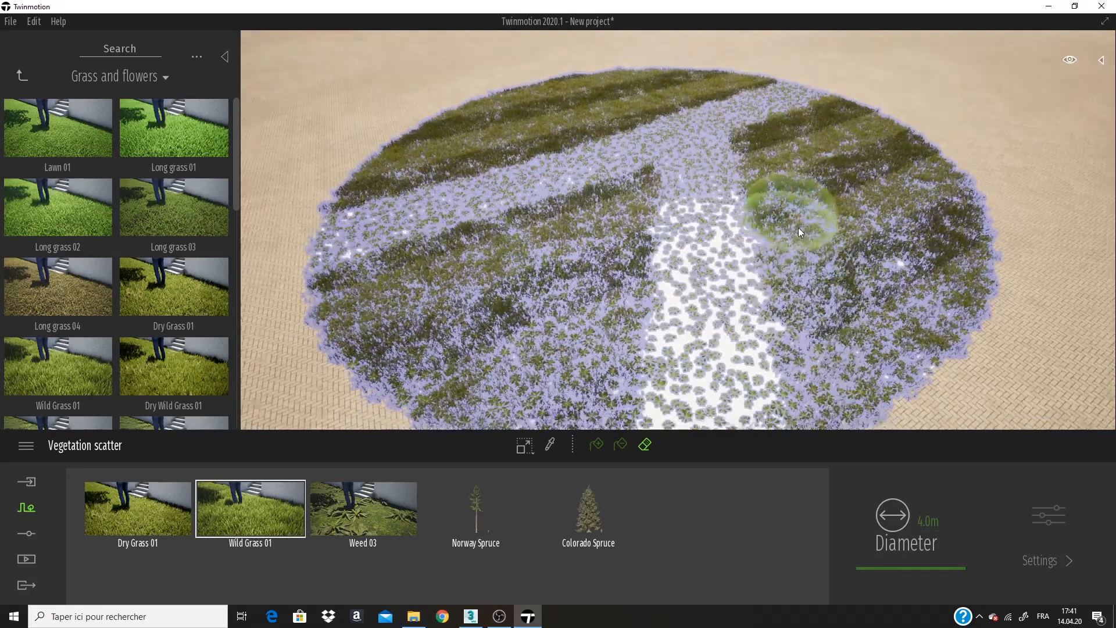
mouse_move(798, 228)
middle_down()
mouse_move(811, 140)
mouse_move(831, 192)
middle_up()
scroll(905, 99, down, 3)
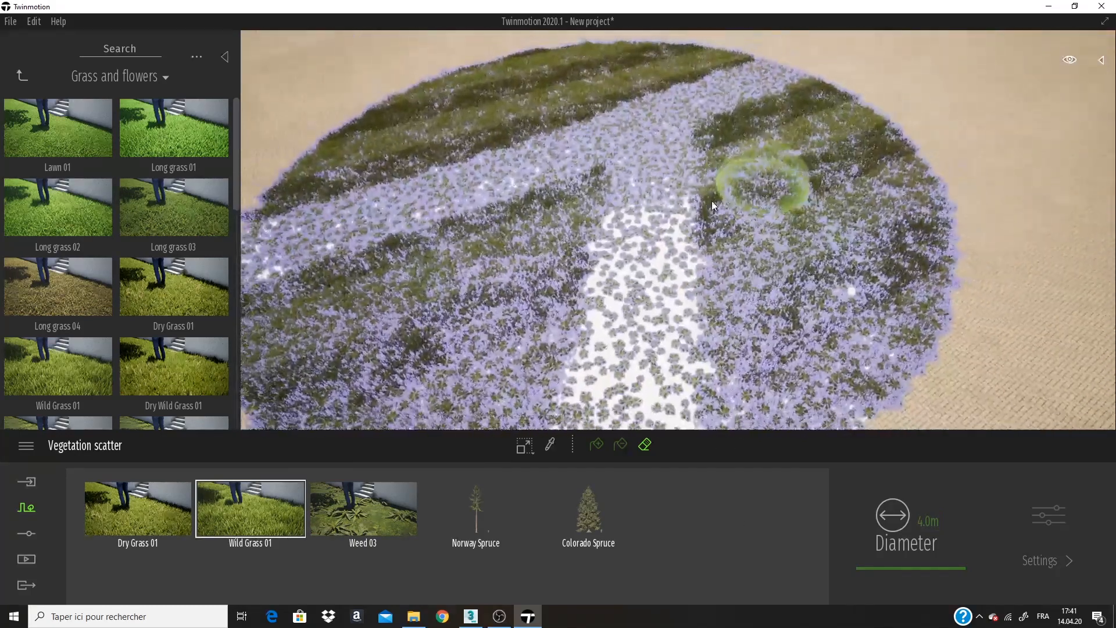
Step: Erase Weed 03 along the branching strip and Dry Grass 01 along the diagonal strip to leave a bare T-shaped path across the circle
click(349, 494)
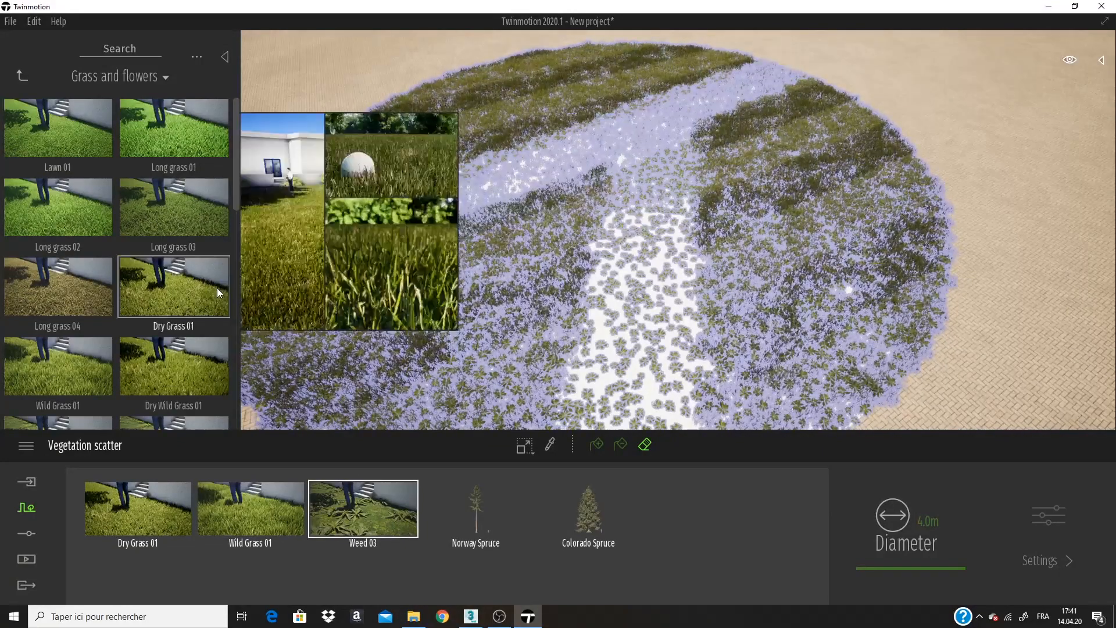
drag(639, 191, 634, 427)
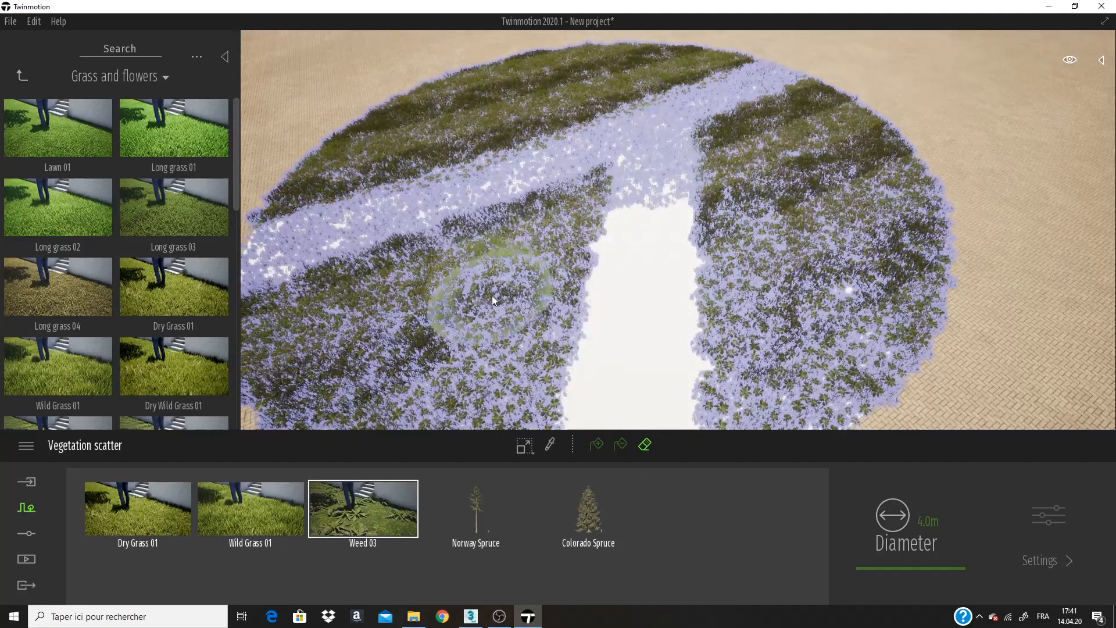
click(168, 510)
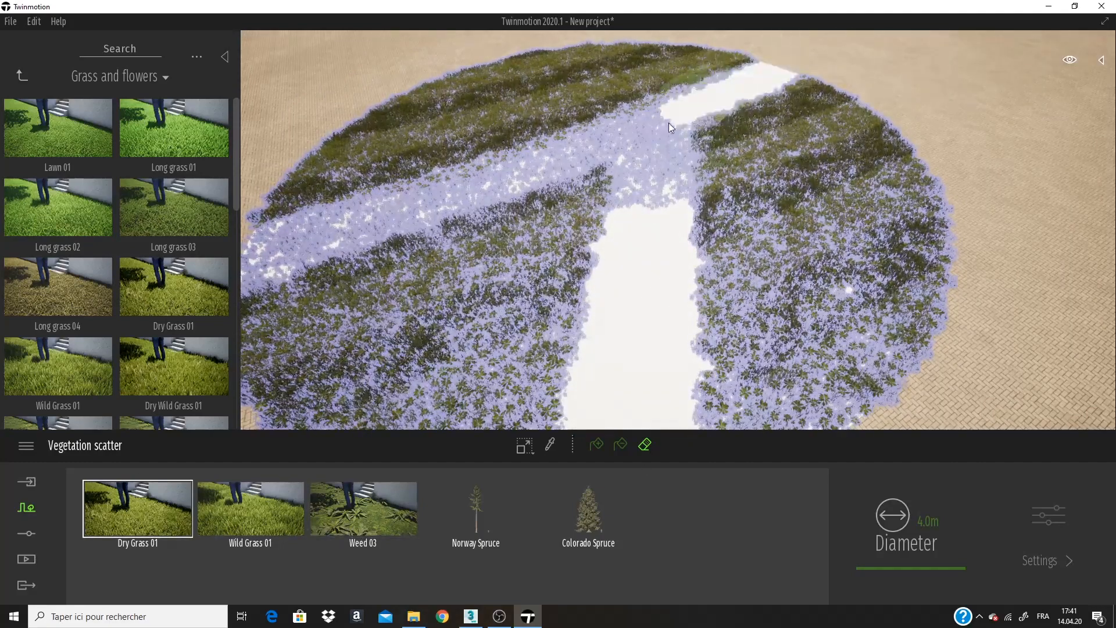
mouse_move(669, 123)
mouse_down()
mouse_move(475, 205)
mouse_move(262, 255)
mouse_up()
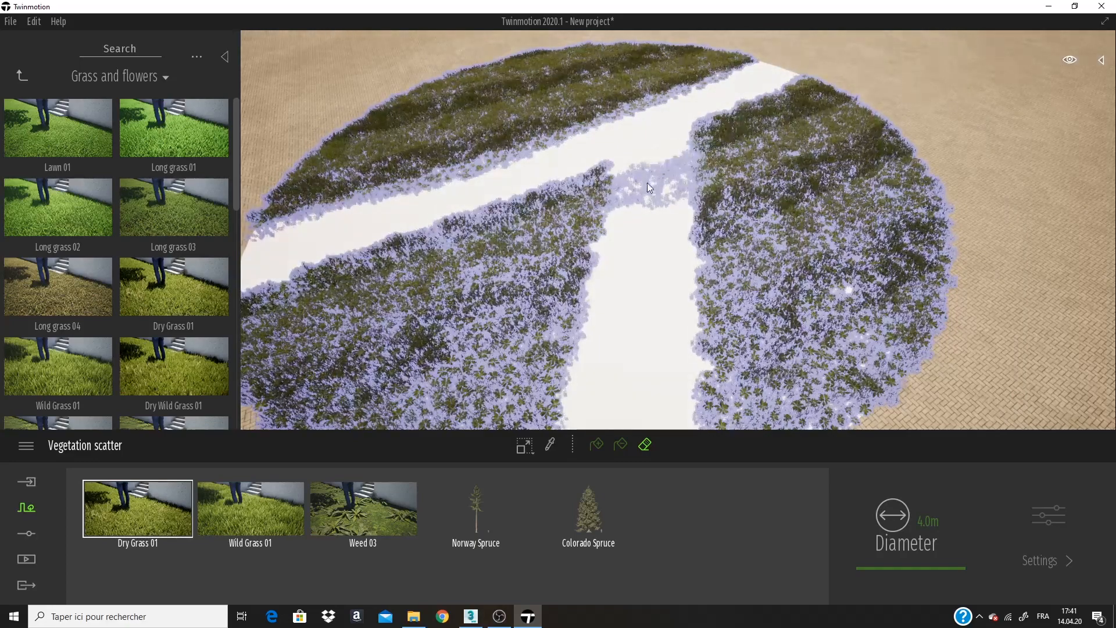
scroll(653, 258, down, 5)
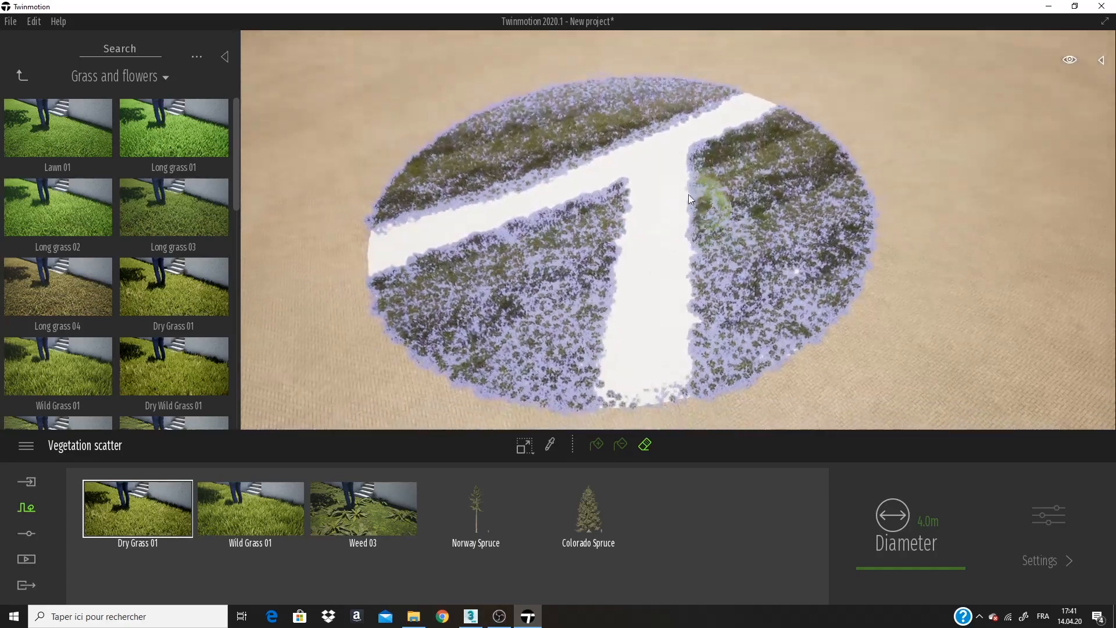
scroll(581, 305, up, 6)
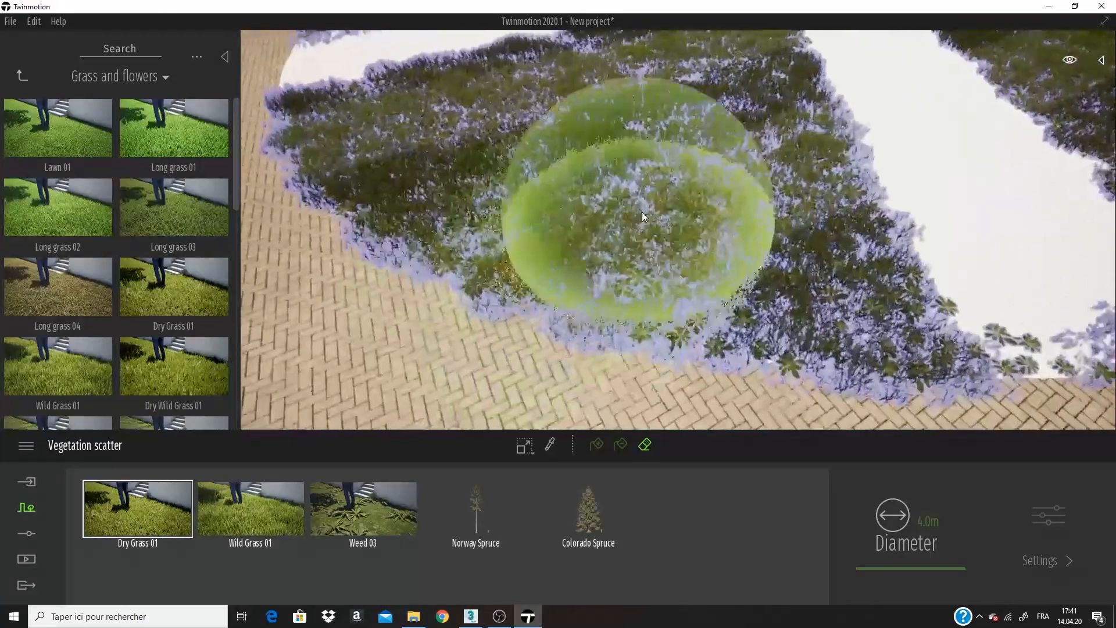
middle_drag(643, 217, 731, 175)
scroll(732, 175, down, 3)
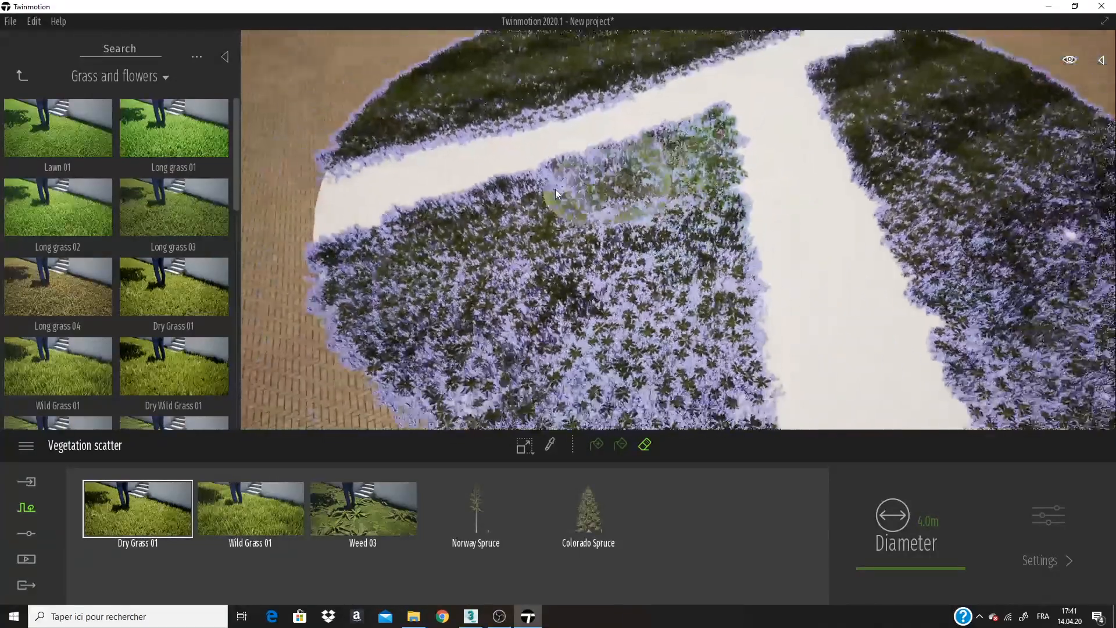
mouse_move(98, 174)
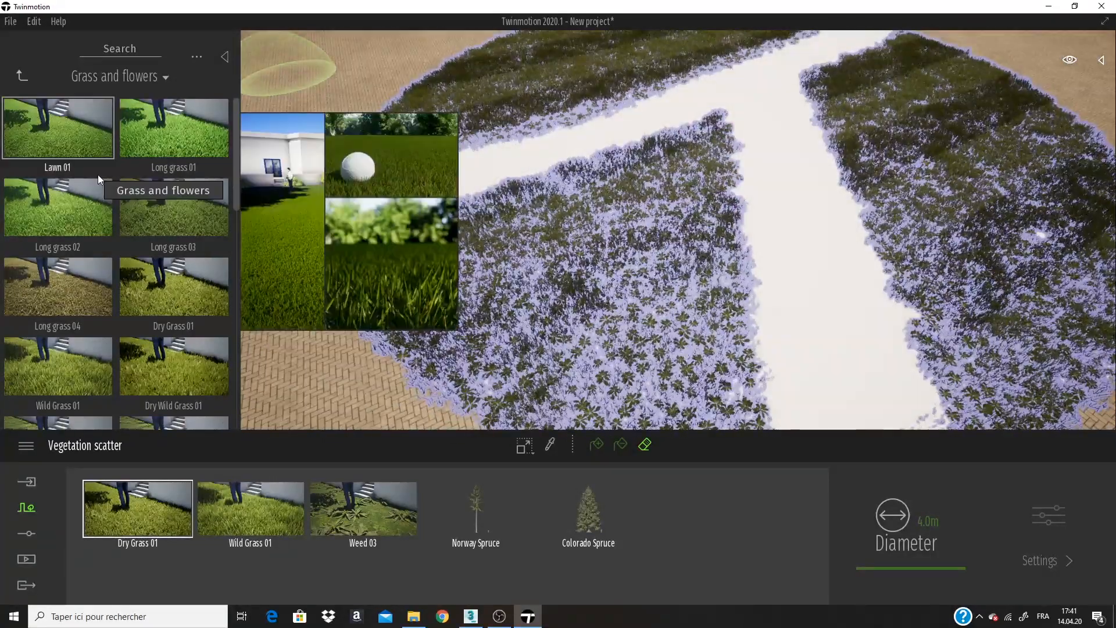
click(21, 76)
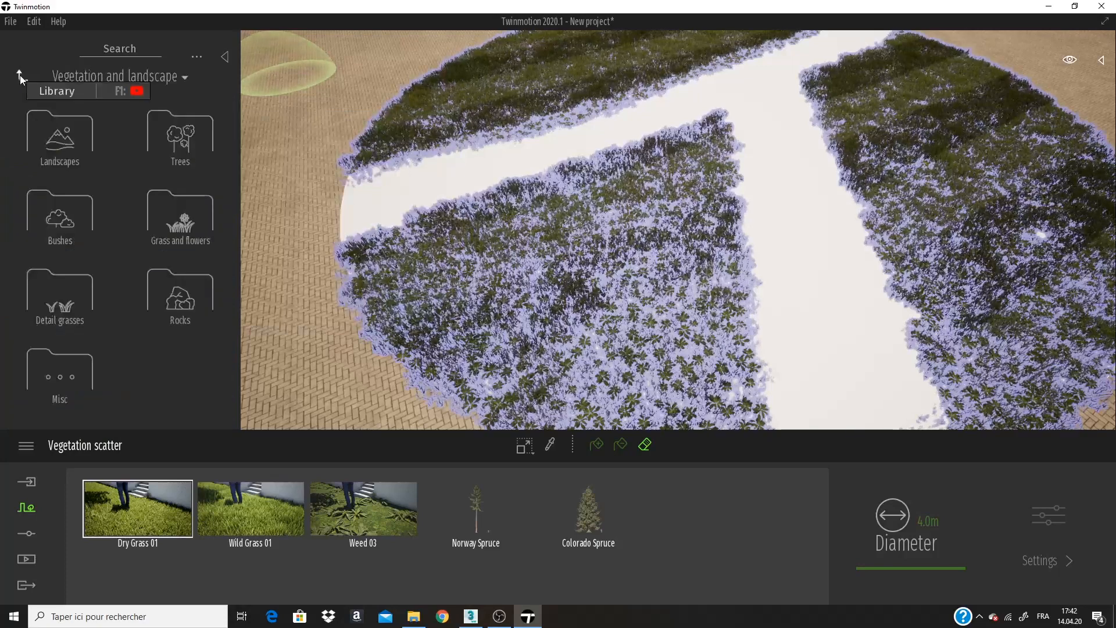
click(19, 73)
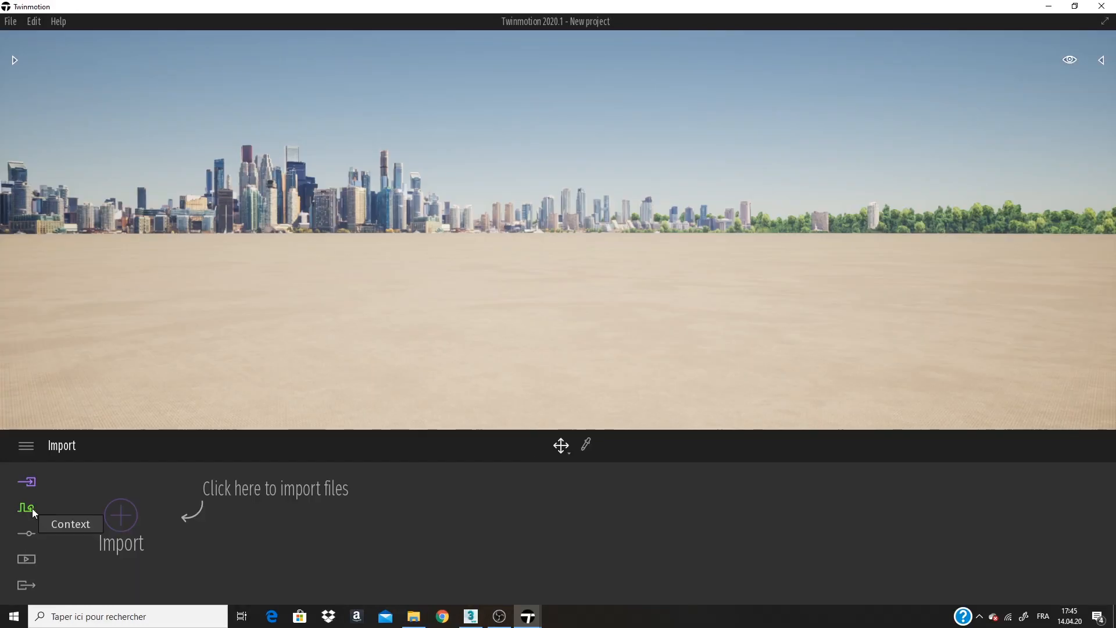
Step: In the new project, set the location's background picture to Countryside
click(33, 508)
click(36, 535)
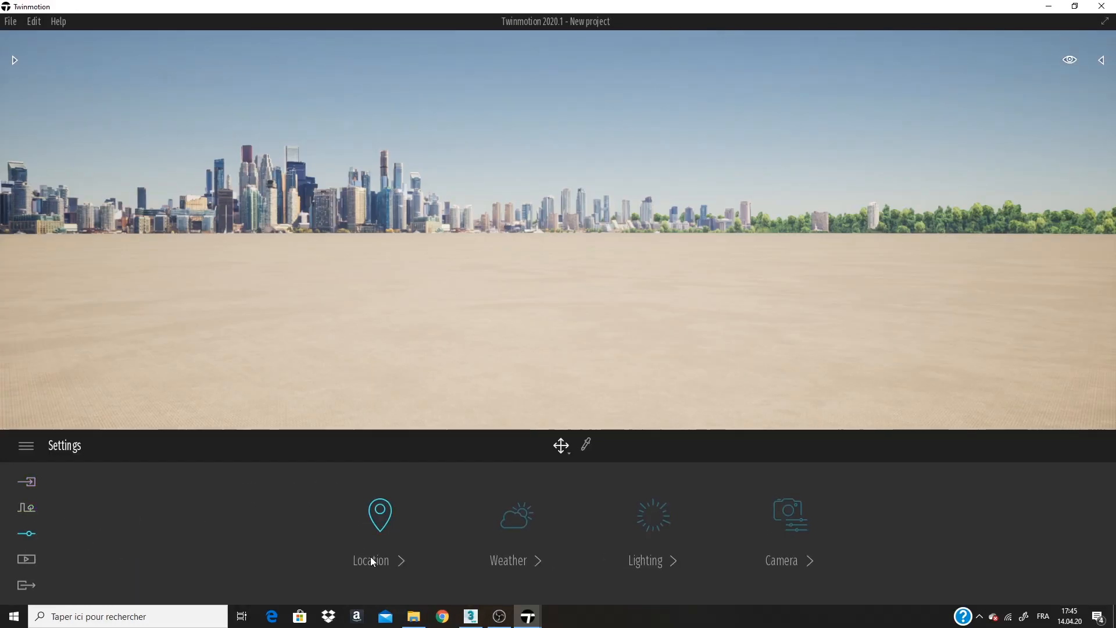
click(372, 556)
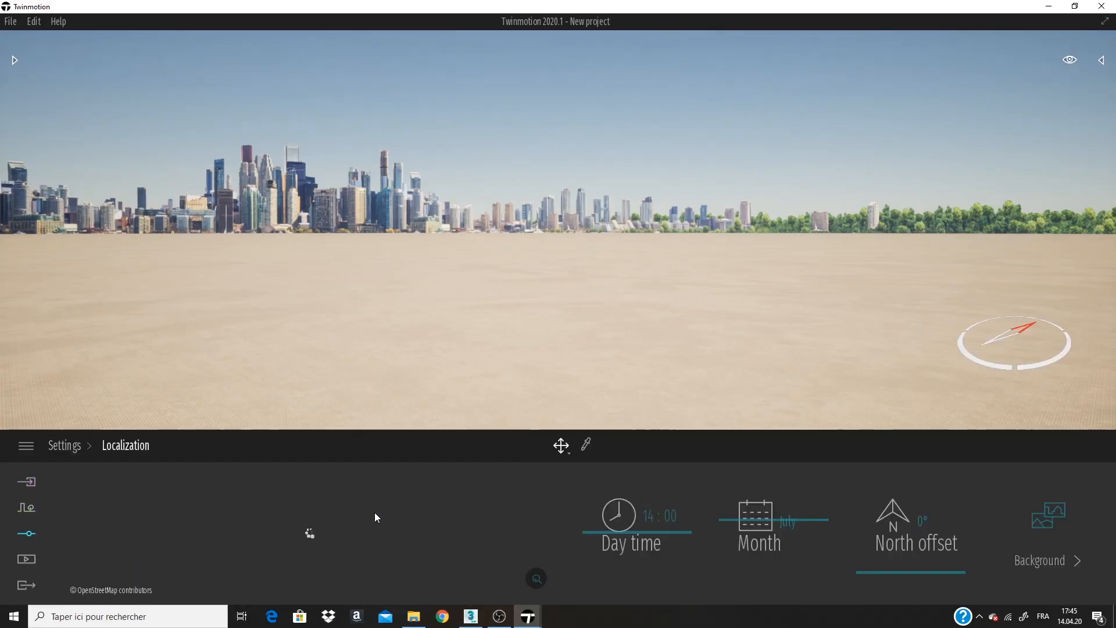
click(1049, 527)
click(507, 530)
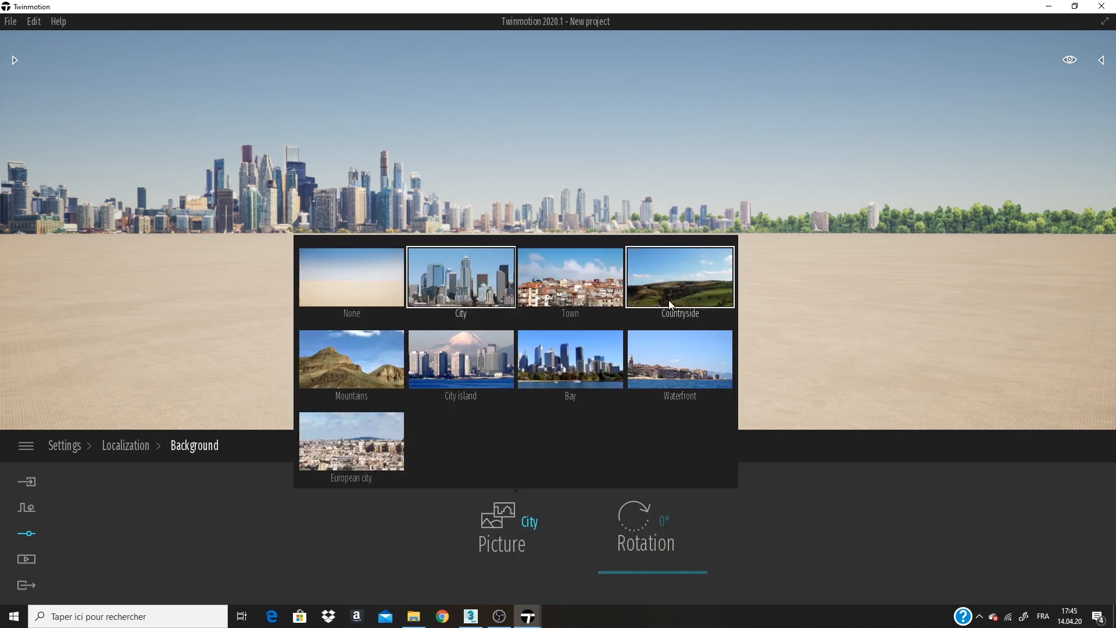
click(680, 363)
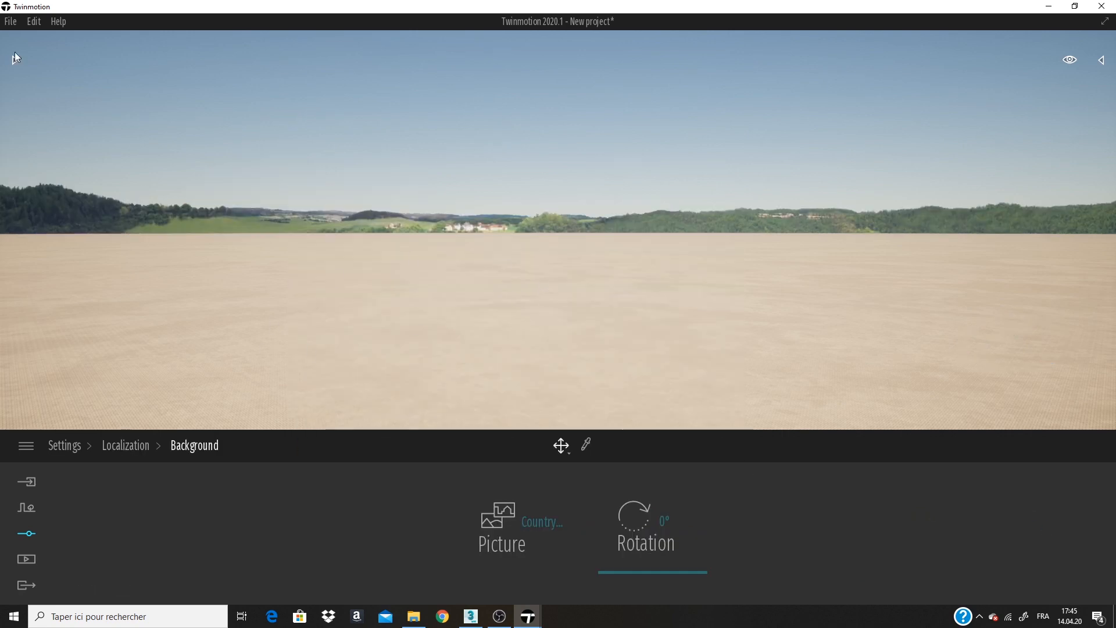
Step: Import the terrain FBX file from the desktop as geometry
click(35, 480)
click(131, 513)
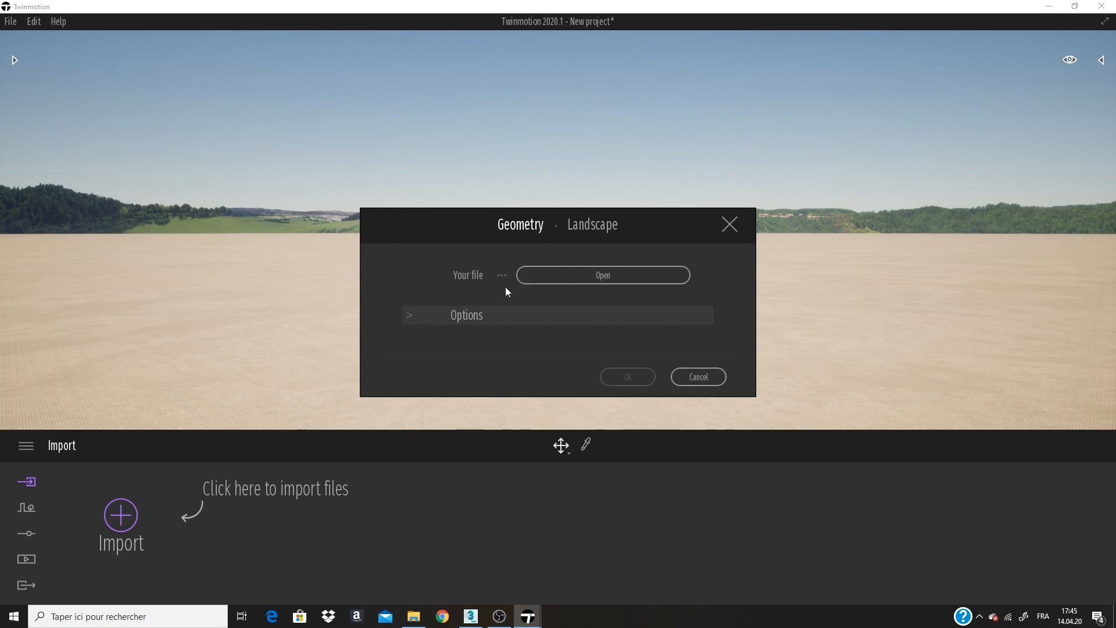
click(585, 278)
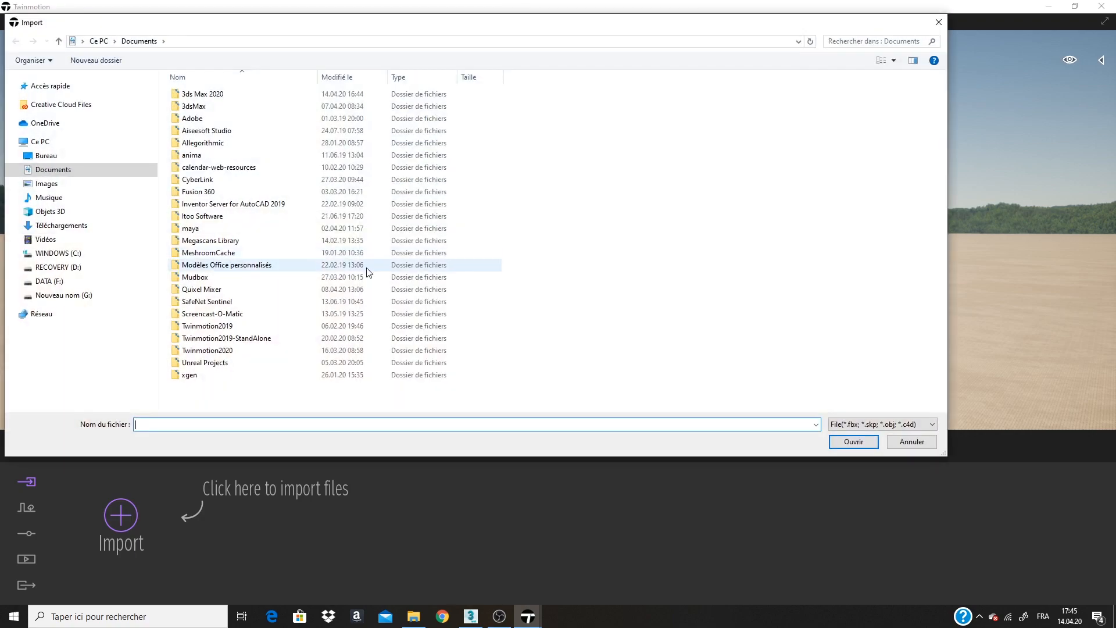
click(46, 156)
double_click(259, 113)
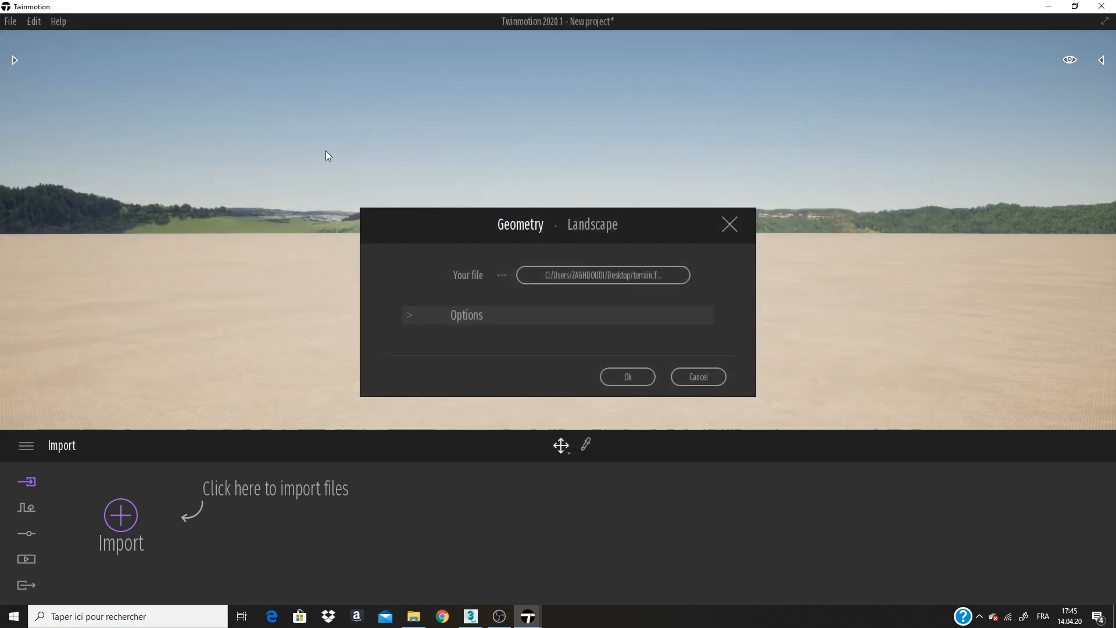
click(644, 378)
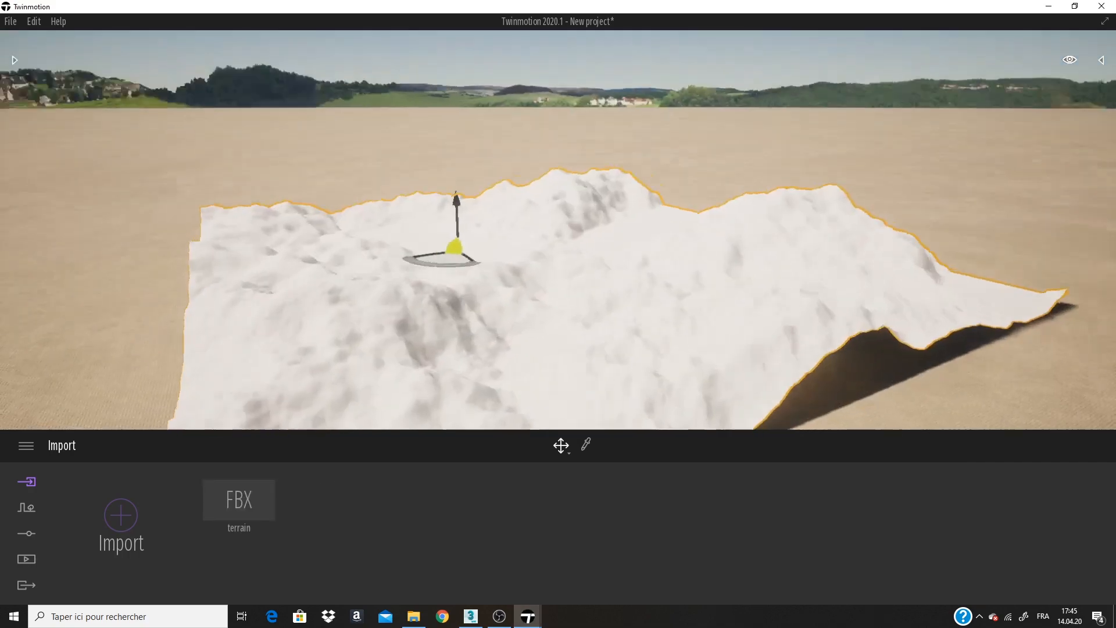
Step: Start Vegetation scatter for the imported terrain and add Wild Grass 01 and TallGrass 04 to its plant list
shift+middle_drag(603, 253, 684, 227)
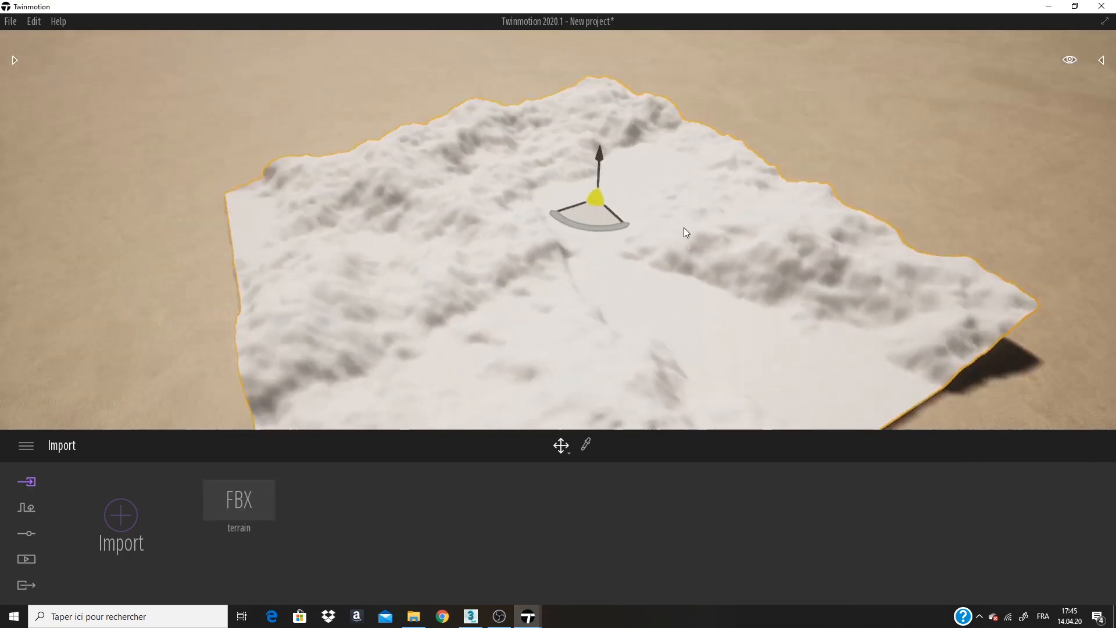
click(32, 512)
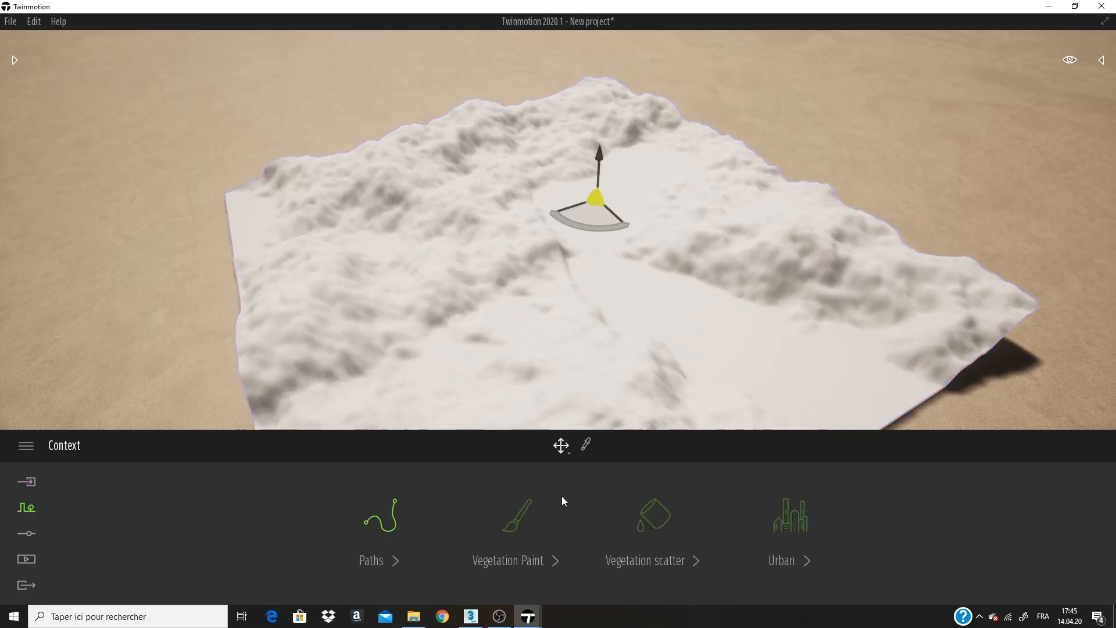
click(656, 516)
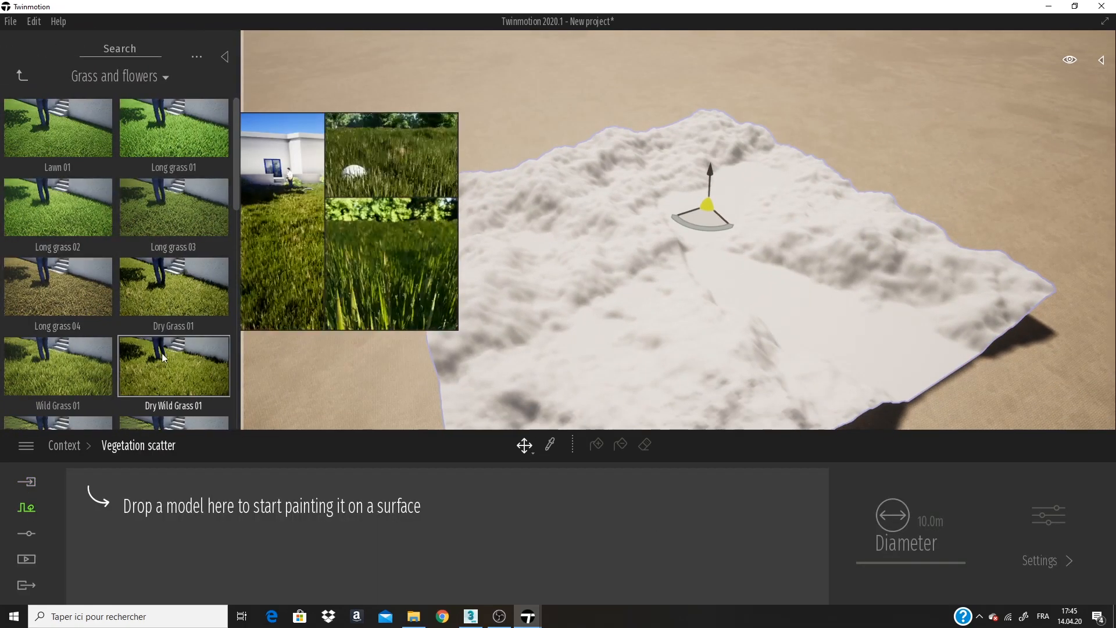
mouse_move(187, 300)
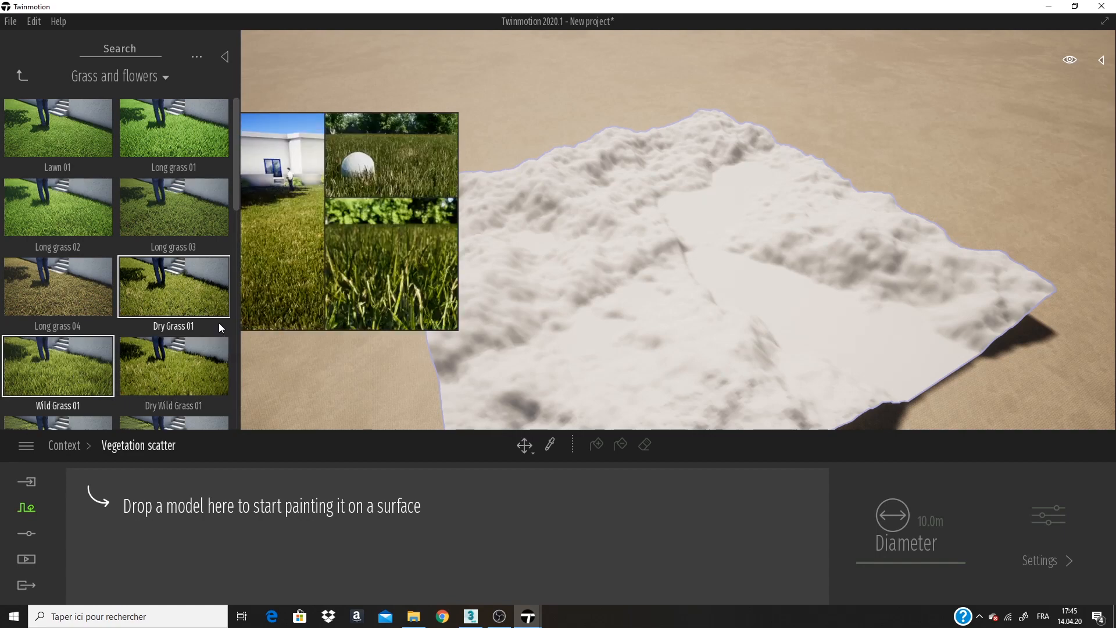
drag(82, 369, 174, 514)
scroll(174, 360, down, 5)
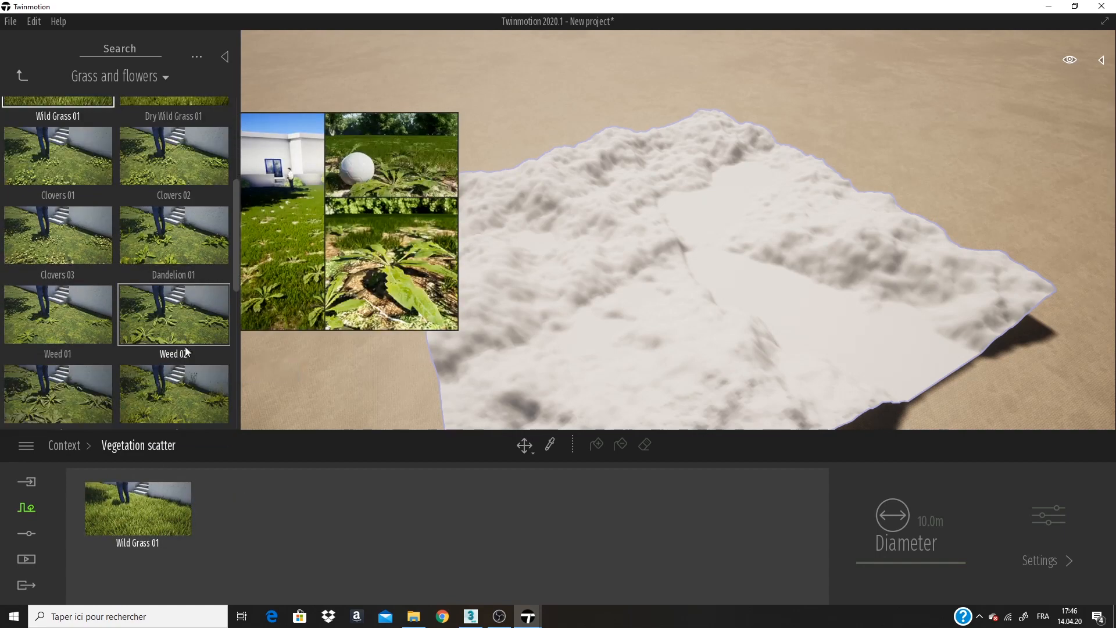
scroll(193, 364, down, 4)
drag(187, 318, 261, 521)
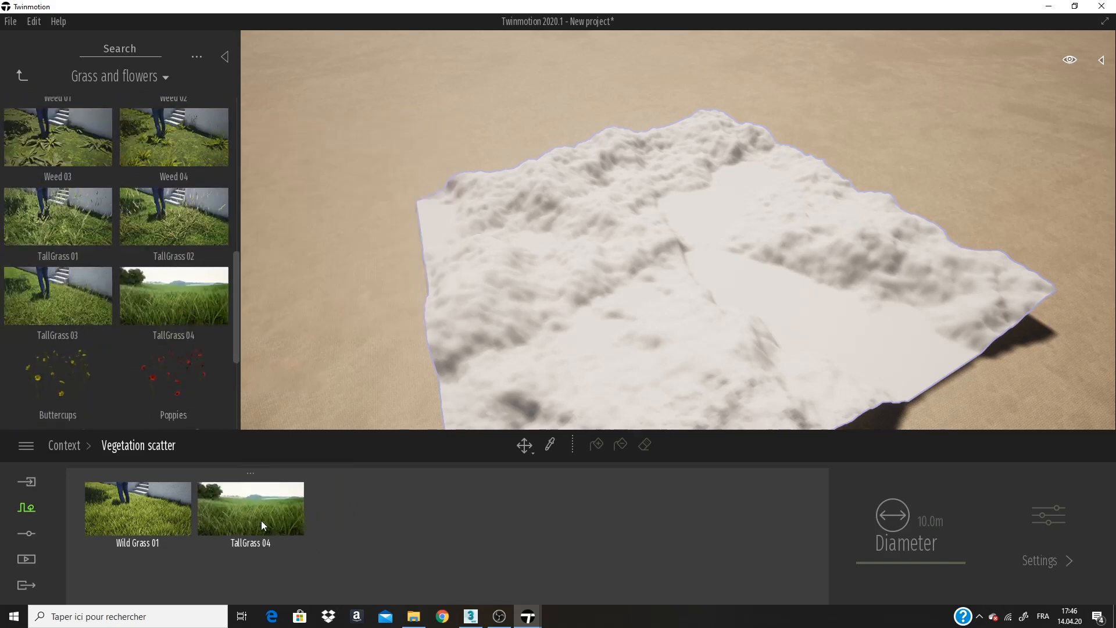
Step: Add TallGrass 01 and Dry Wild Grass 01 to the terrain's vegetation scatter plant list
drag(96, 223, 355, 495)
mouse_move(173, 144)
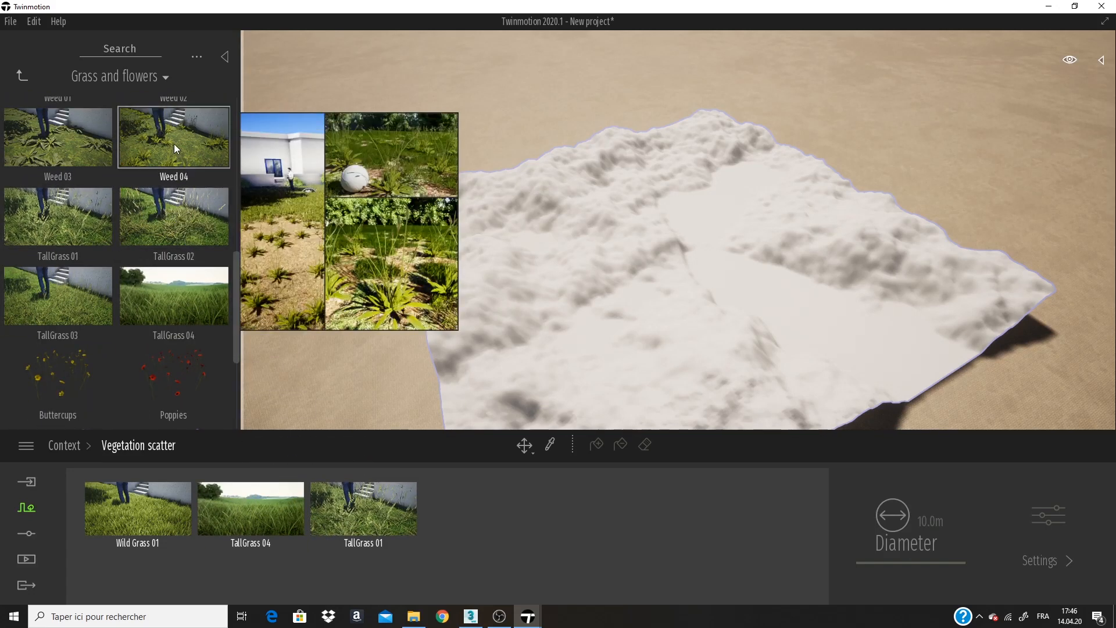
scroll(175, 209, up, 5)
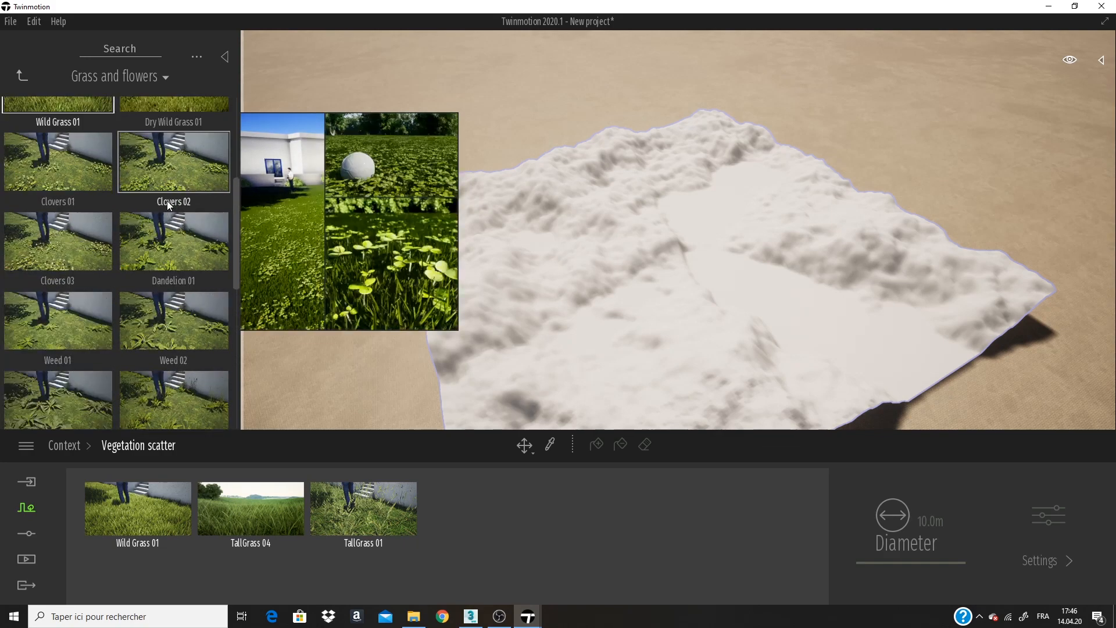
scroll(167, 201, up, 1)
drag(179, 179, 488, 511)
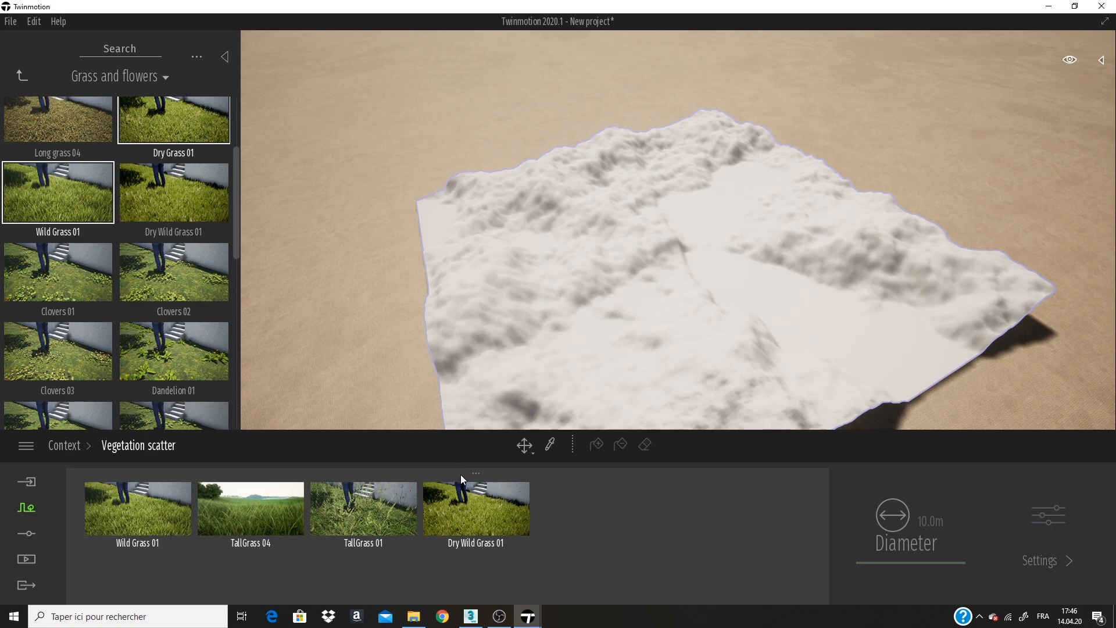
Step: Scatter Dry Wild Grass 01 over the near, hilly part of the terrain
click(490, 529)
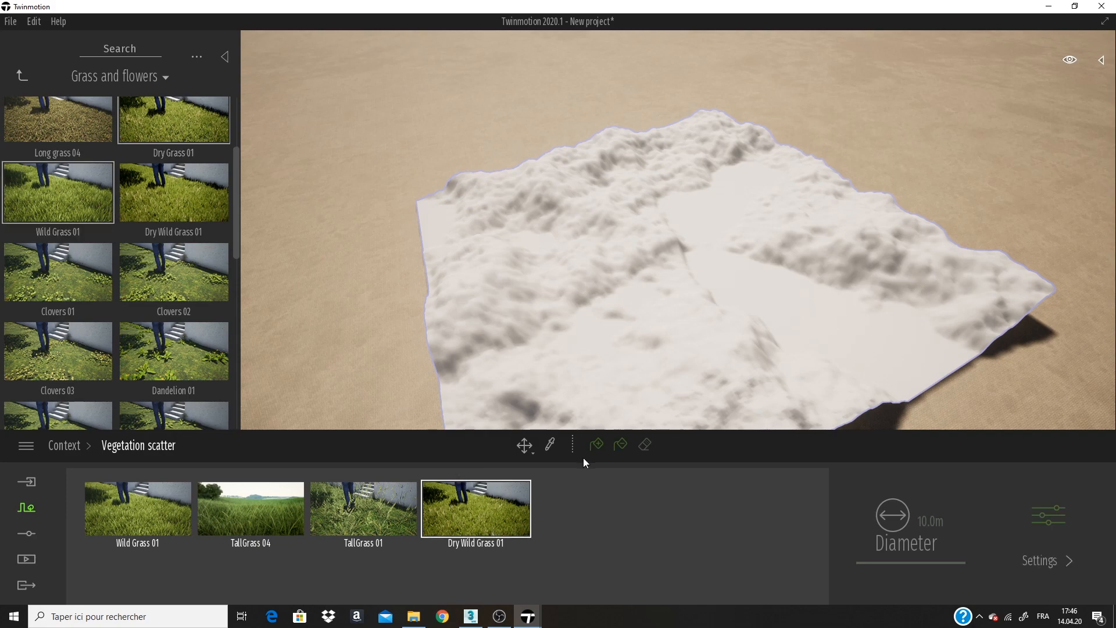
middle_drag(635, 393, 546, 237)
scroll(493, 286, up, 2)
scroll(494, 286, up, 2)
middle_drag(430, 267, 550, 291)
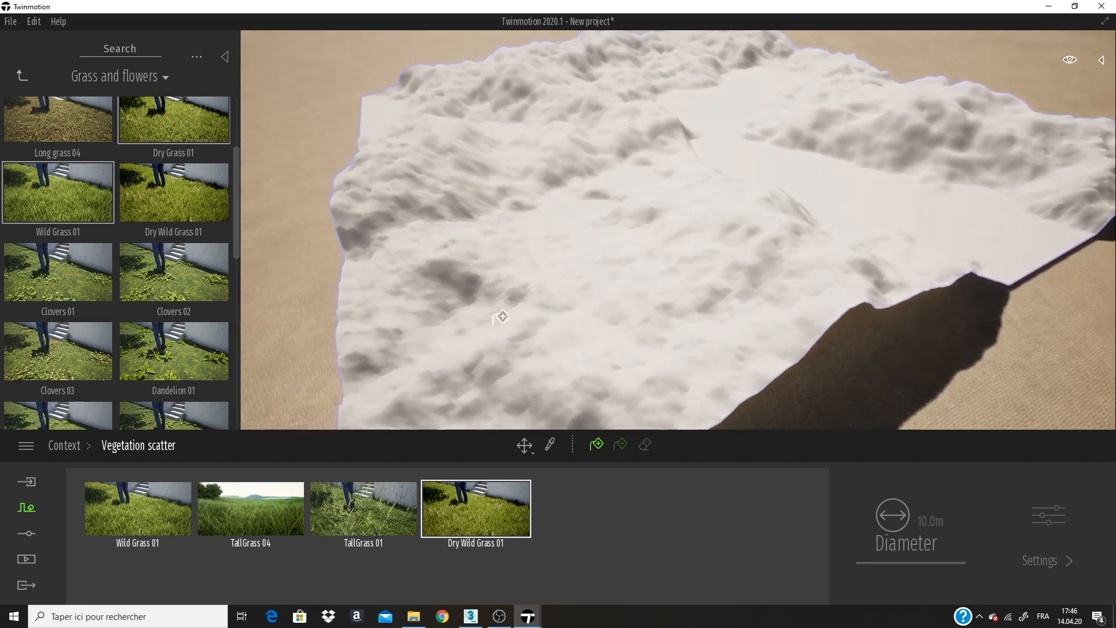
click(577, 334)
drag(578, 334, 563, 242)
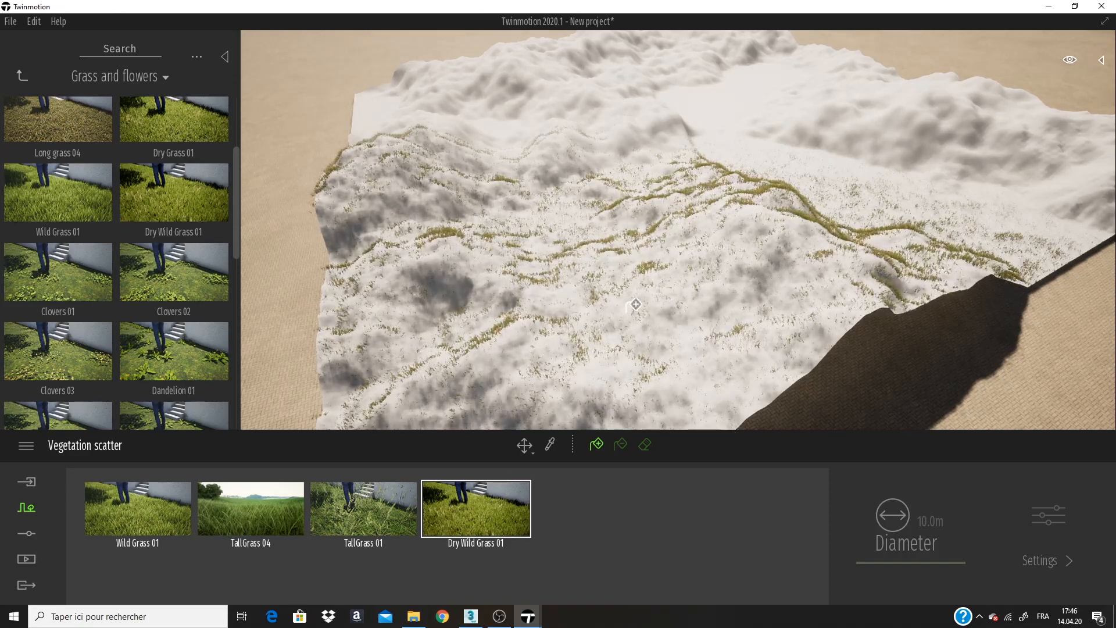
Step: Scatter TallGrass 01, TallGrass 04 and Wild Grass 01 over the same part of the terrain
click(407, 500)
click(586, 317)
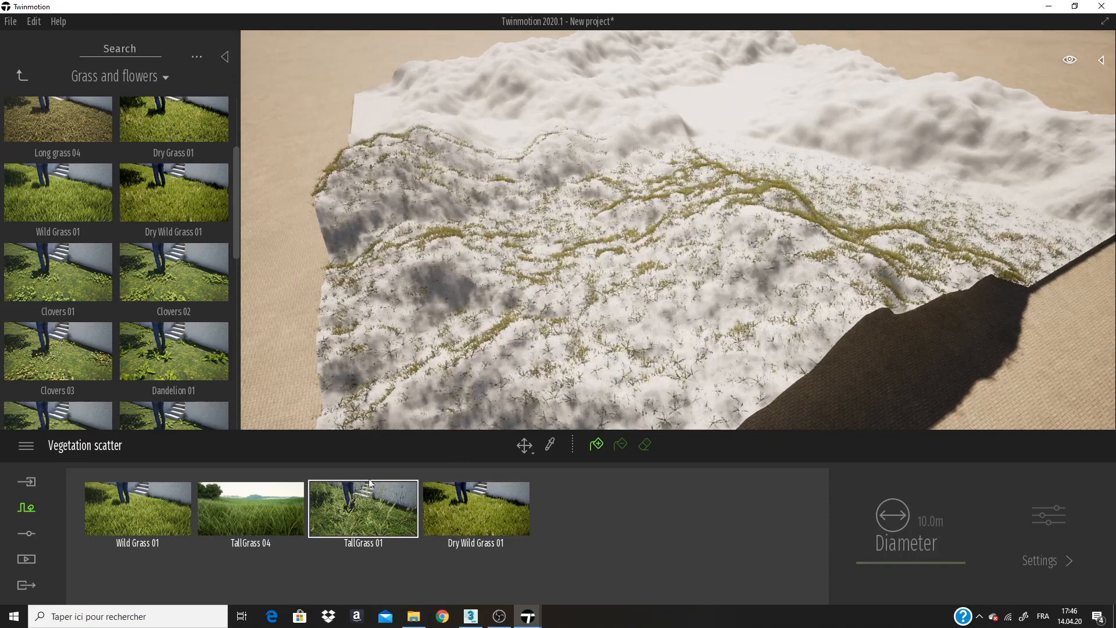
click(275, 516)
drag(575, 337, 505, 339)
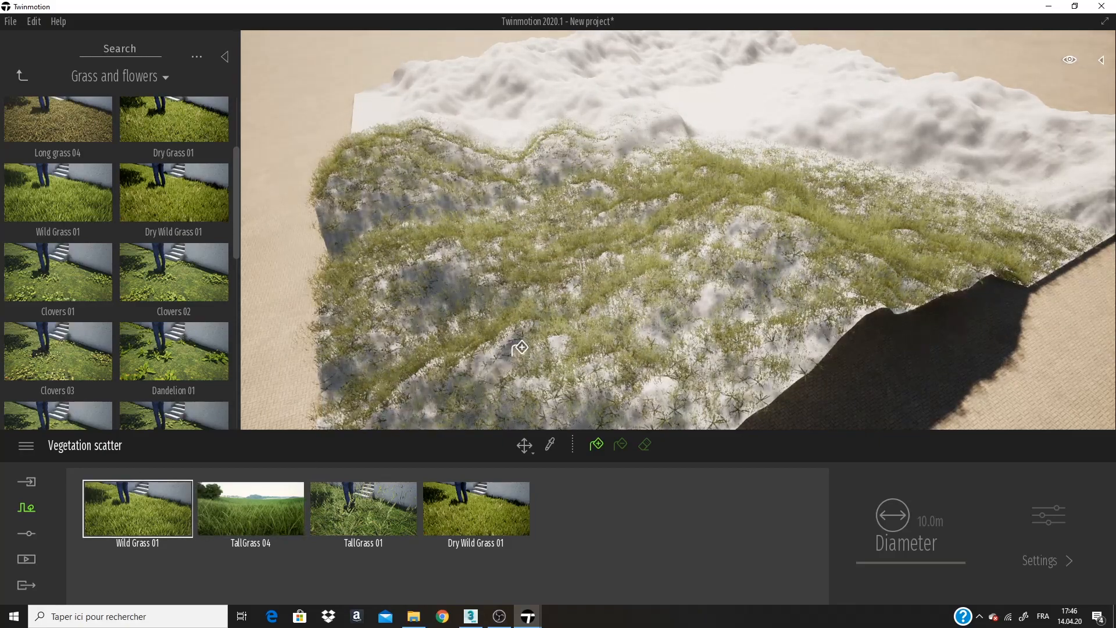
Step: Examine the scattered grass on the terrain up close and from a distance
scroll(747, 319, up, 5)
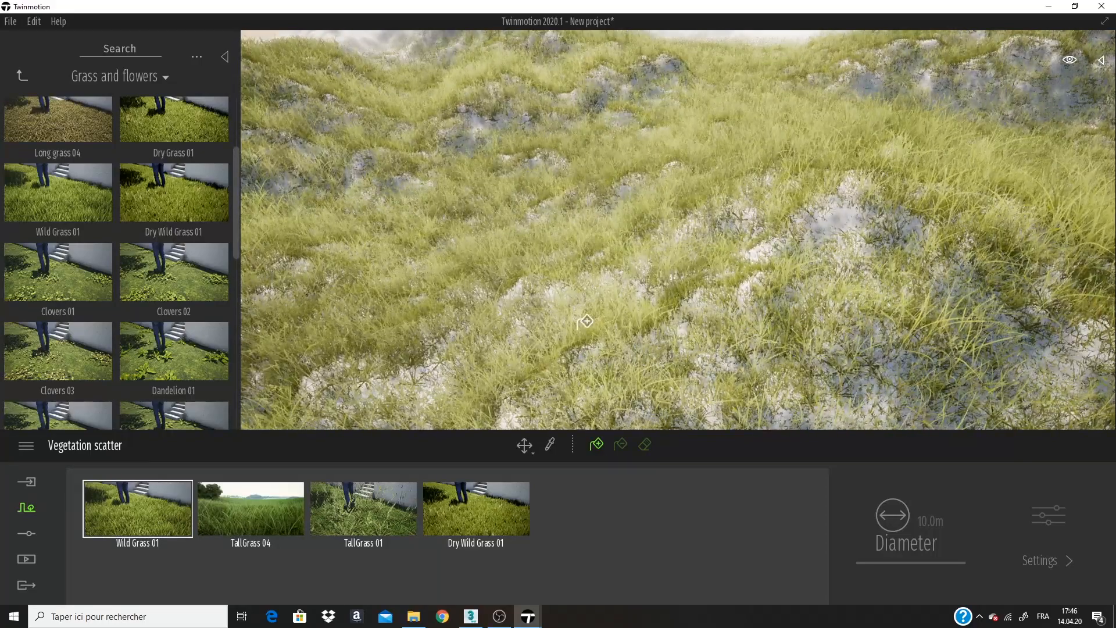
scroll(468, 170, down, 5)
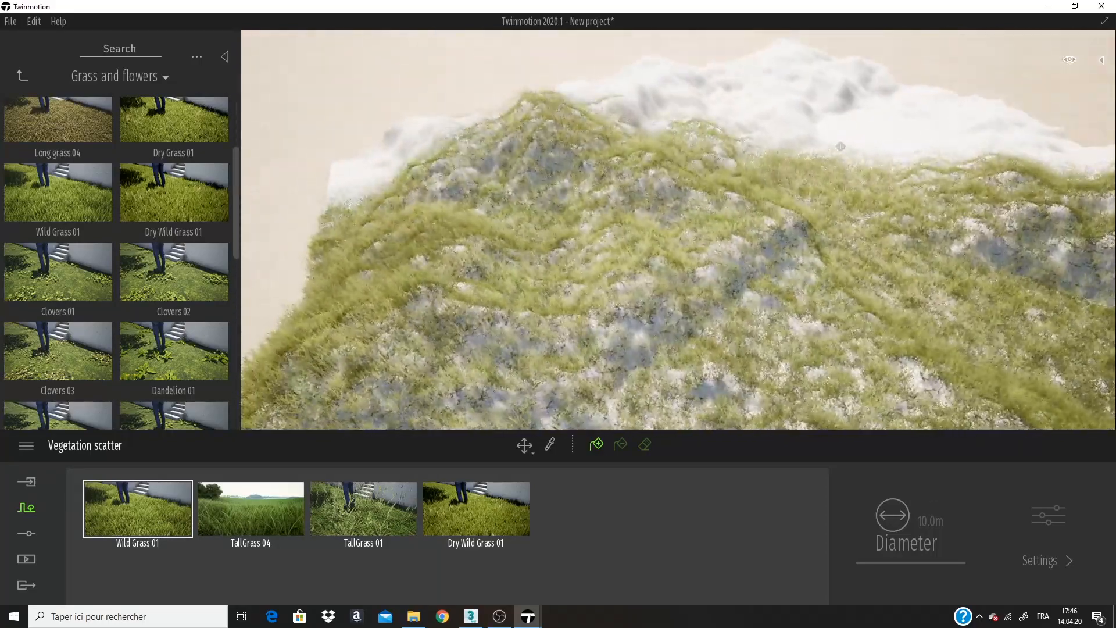
middle_drag(843, 154, 592, 264)
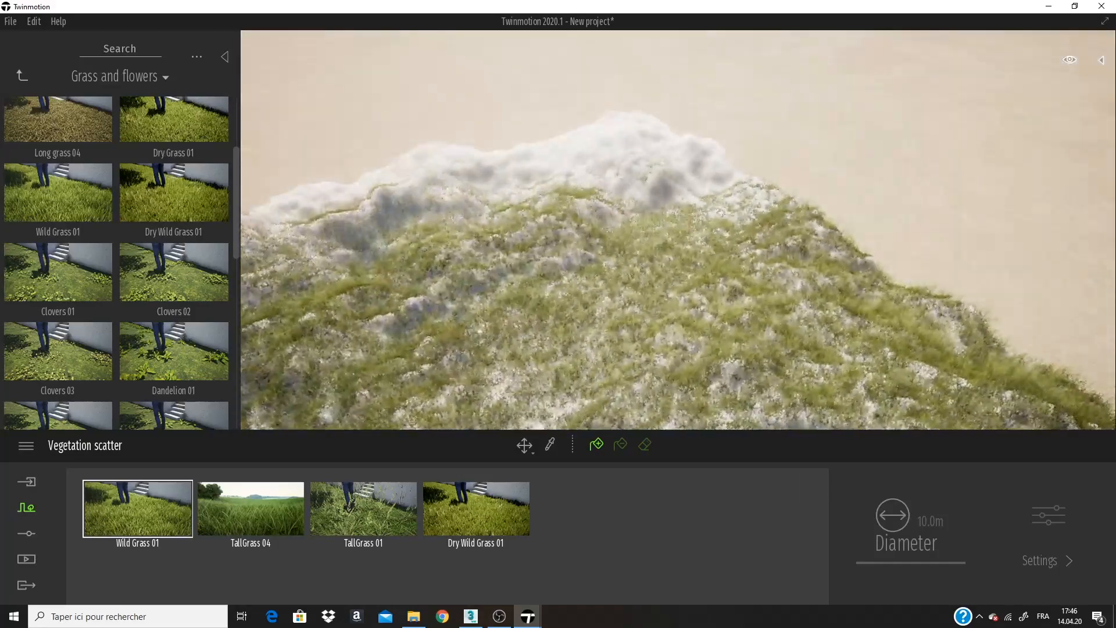
scroll(592, 233, up, 5)
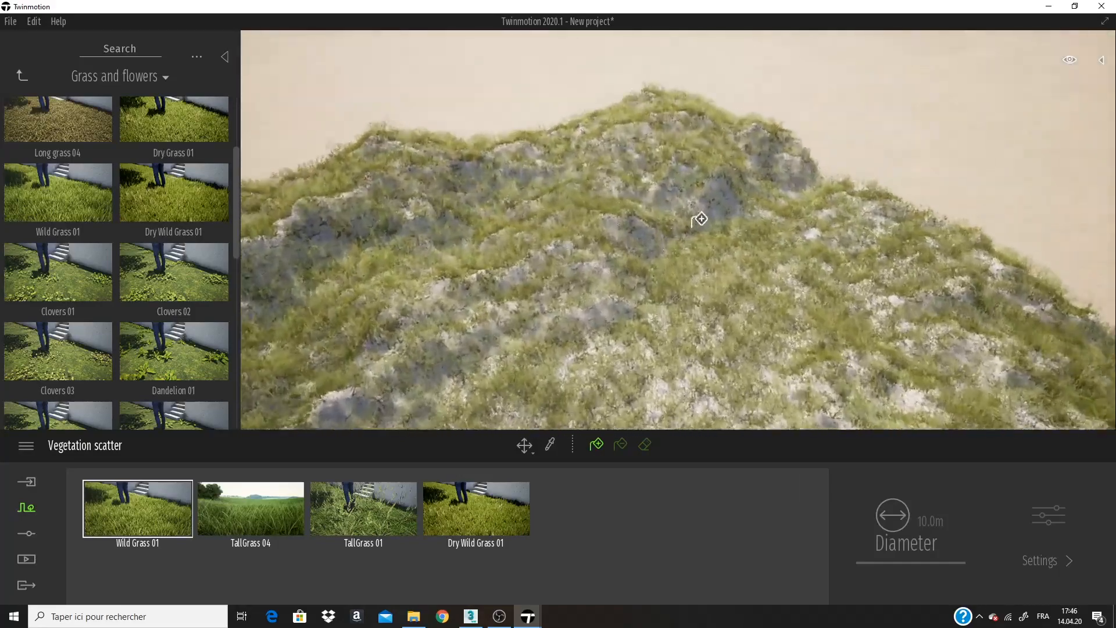
scroll(698, 186, up, 5)
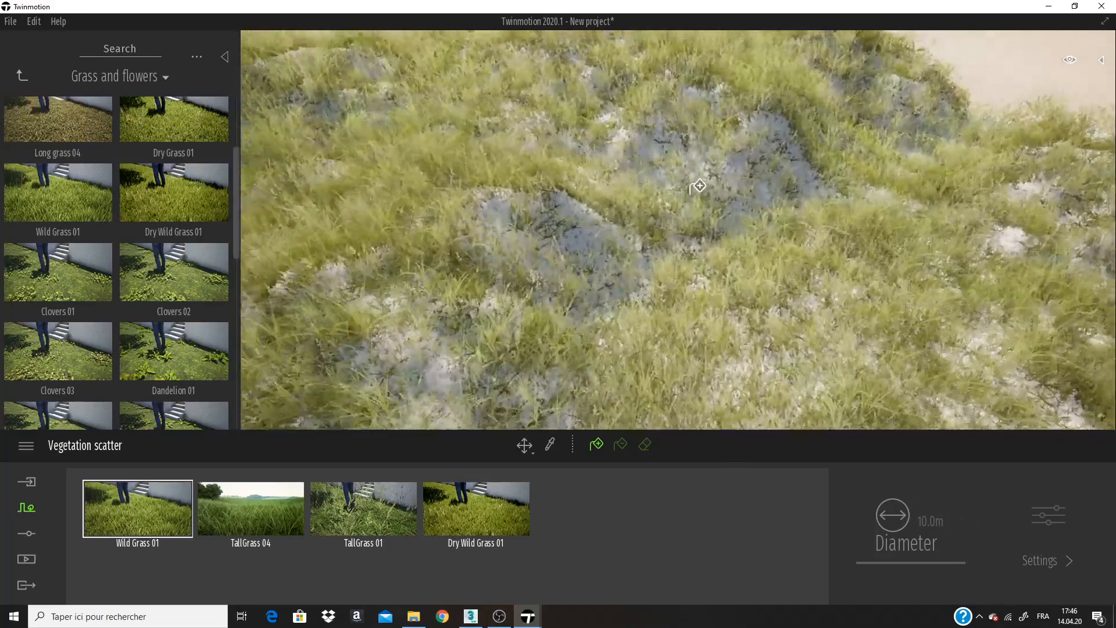
scroll(697, 186, down, 5)
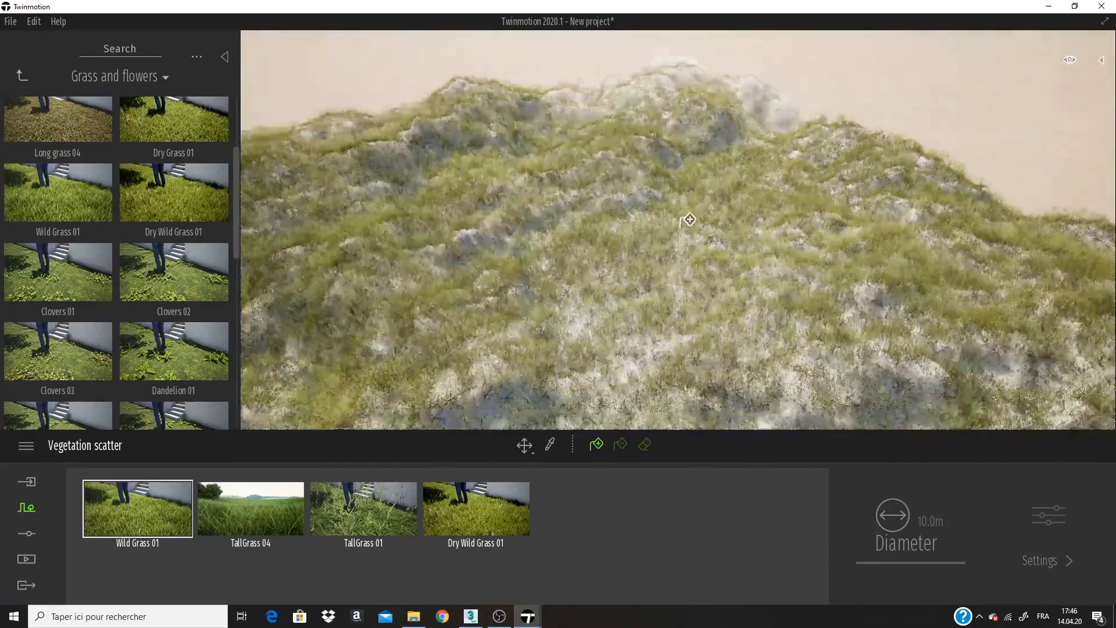
middle_drag(689, 220, 689, 249)
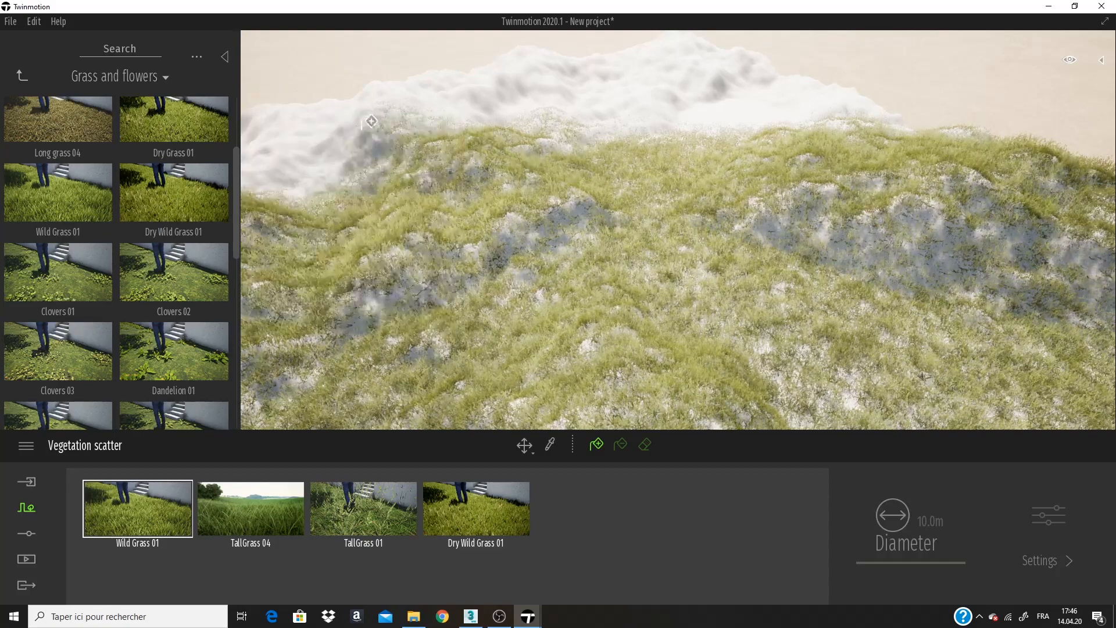
Step: Set the fading of grass to Near in the preferences and check its effect on the terrain's grass
click(33, 22)
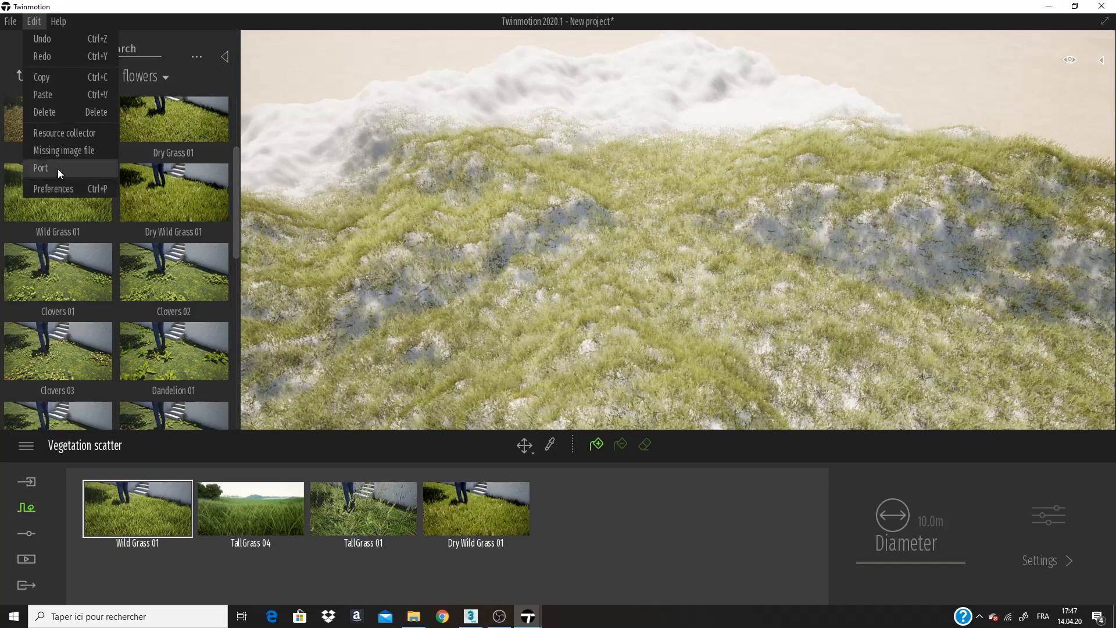
click(57, 189)
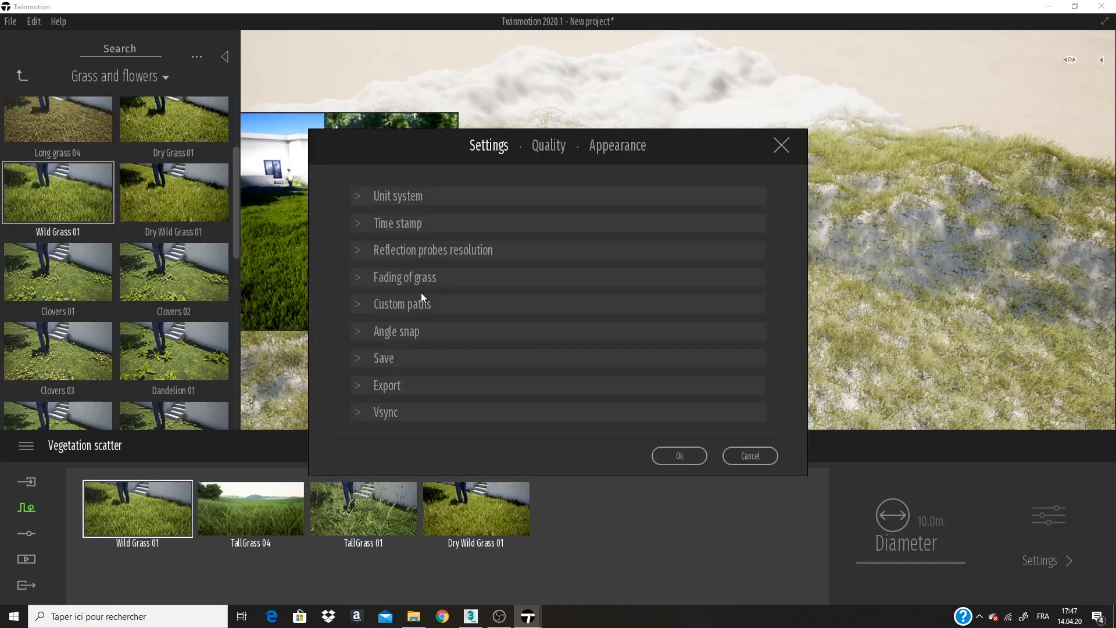
click(403, 279)
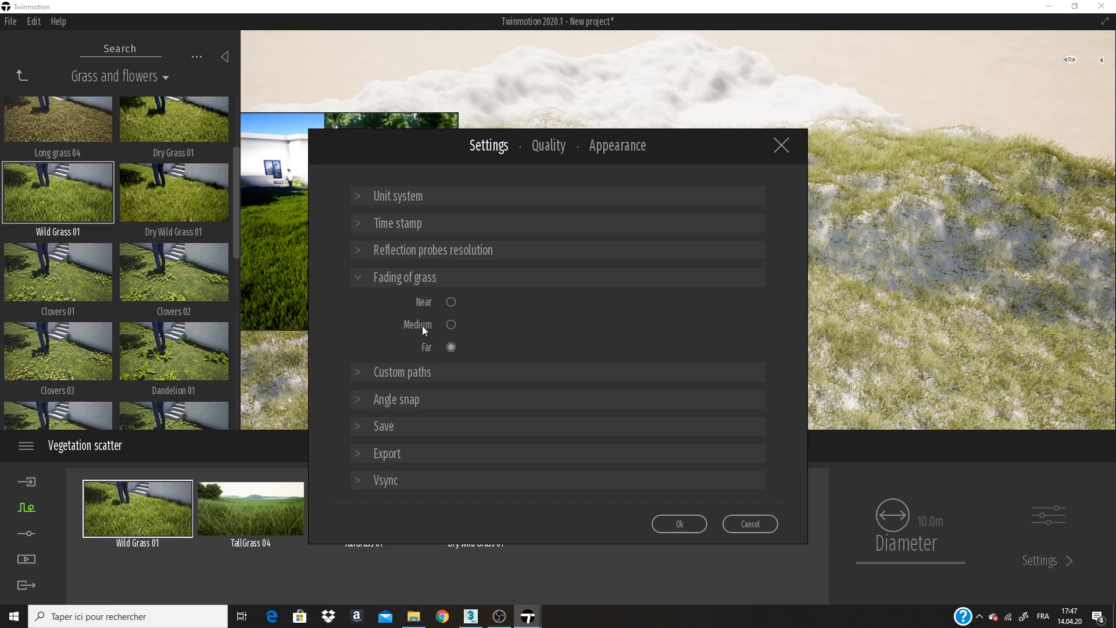
drag(681, 148, 341, 113)
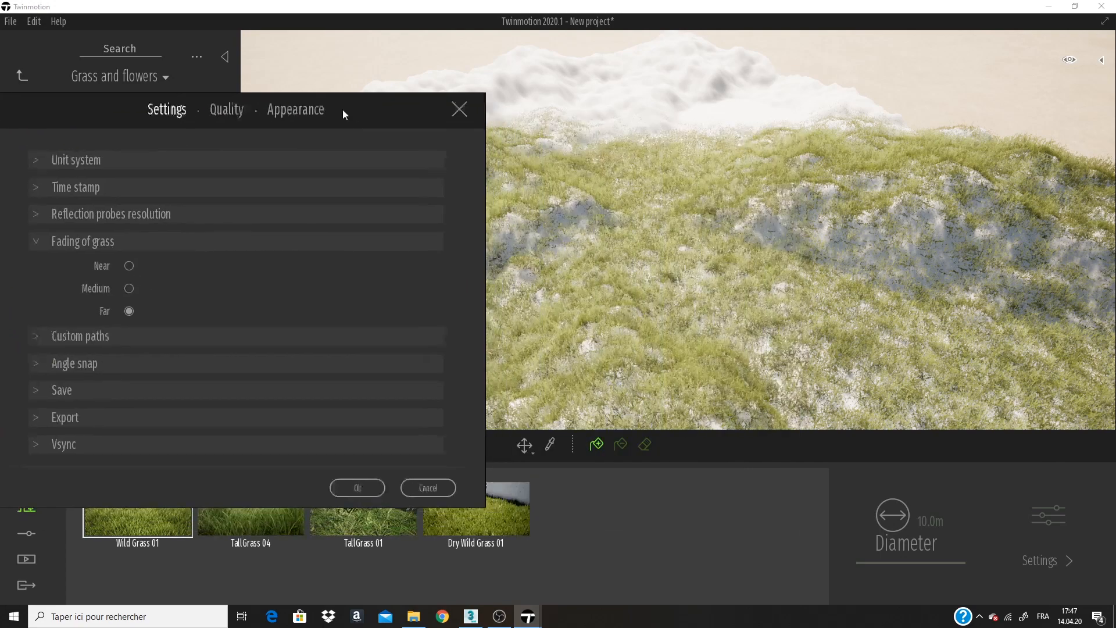
click(111, 267)
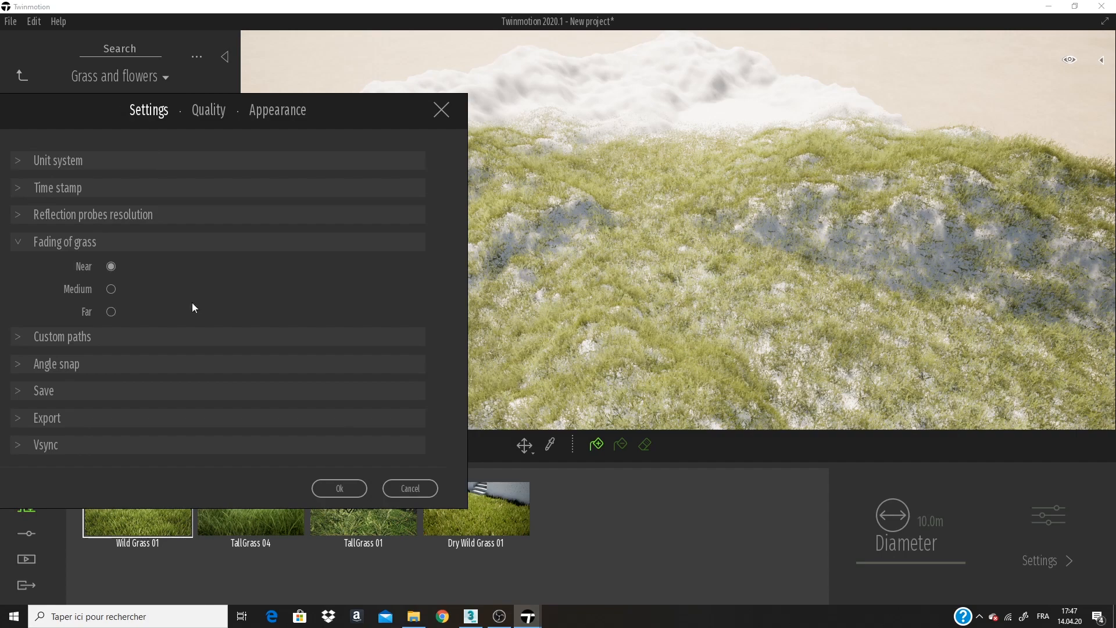
click(340, 489)
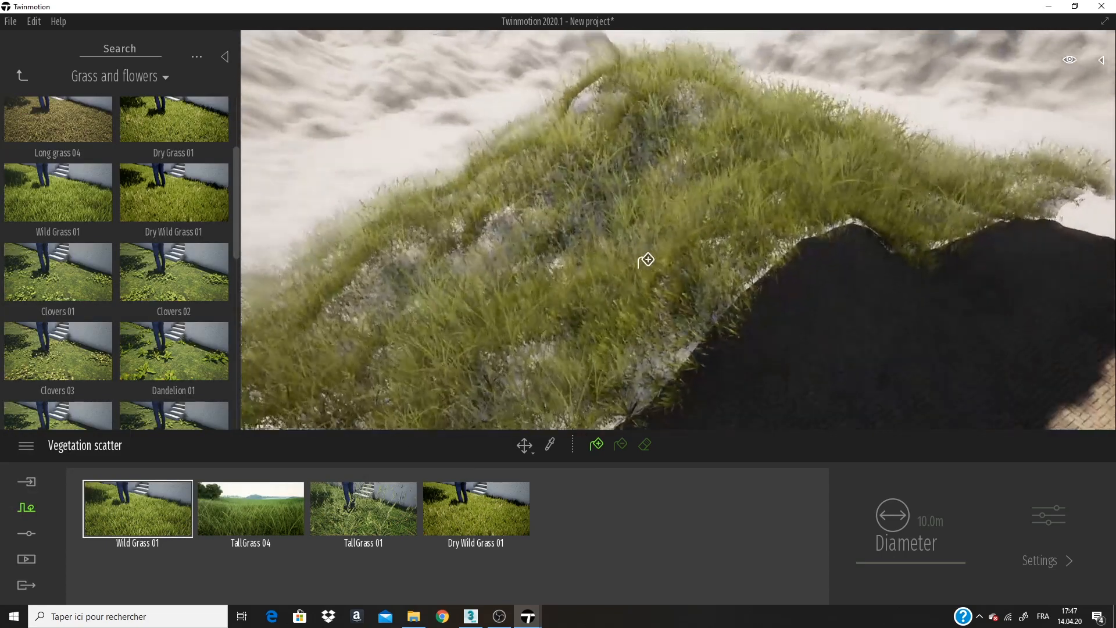
key(Up)
key(Left)
key(Up)
key(Left)
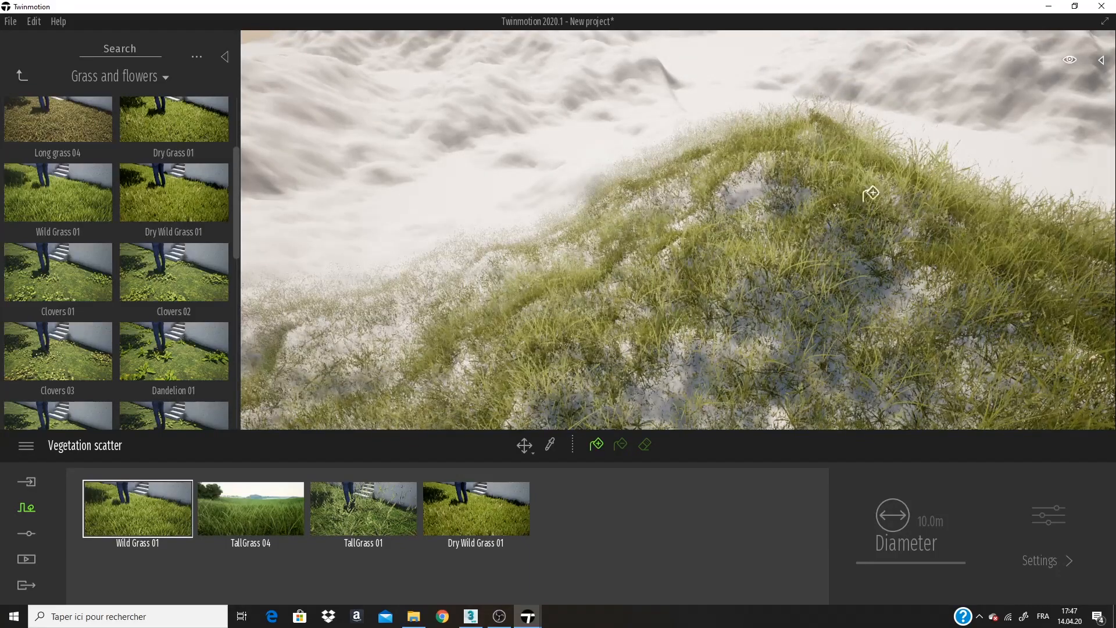
key(Up)
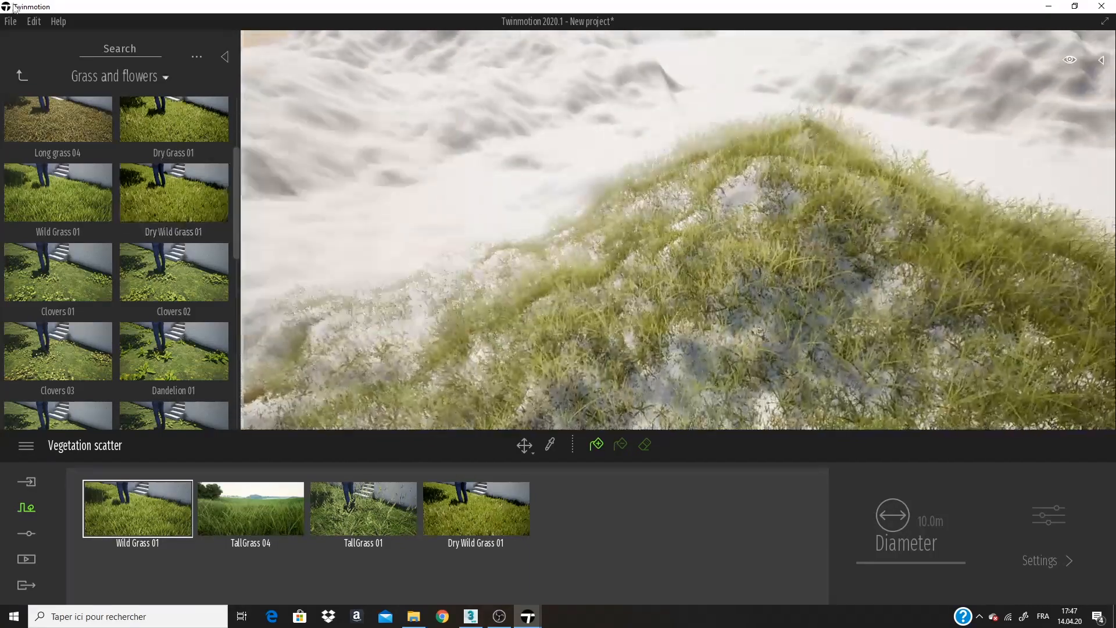
Step: Set the fading of grass to Far in the preferences and check how the distant grass displays
click(33, 21)
mouse_move(64, 200)
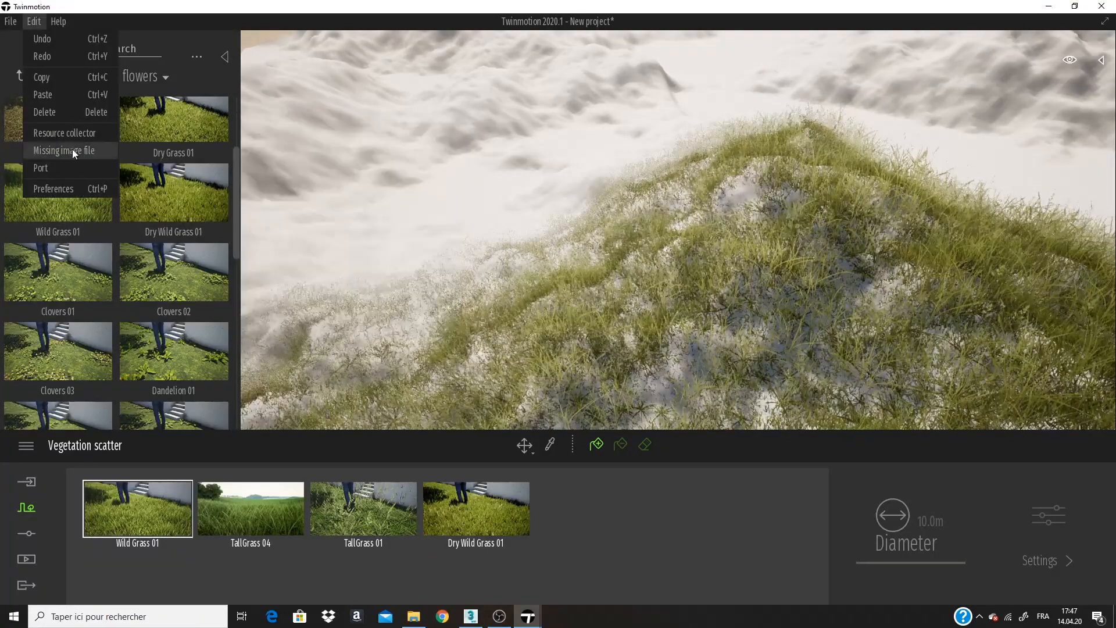
click(73, 185)
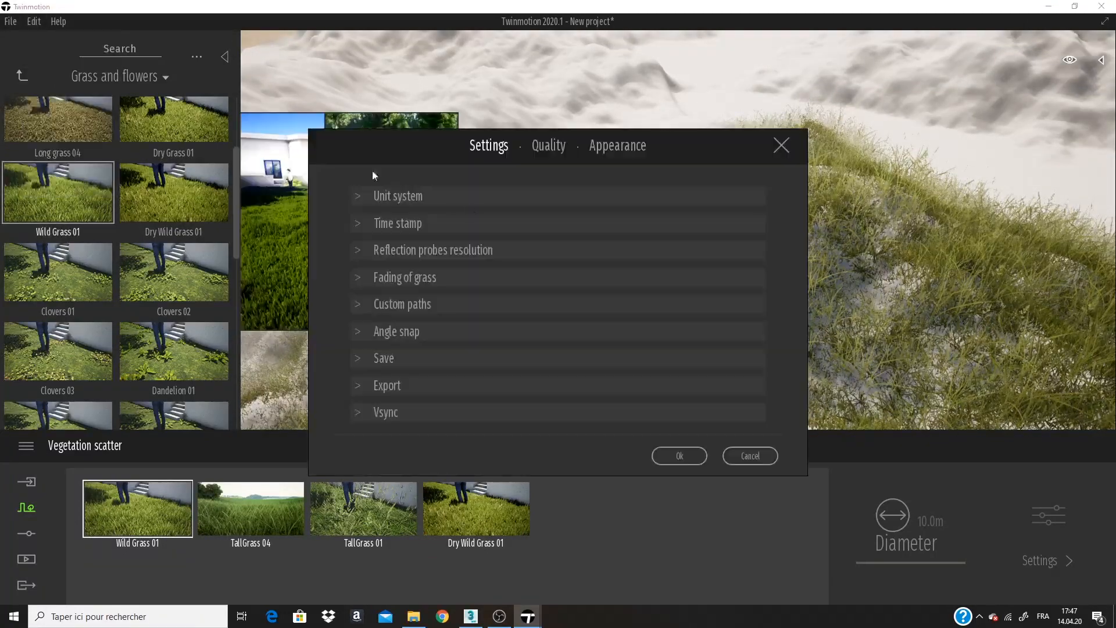
click(438, 279)
click(451, 348)
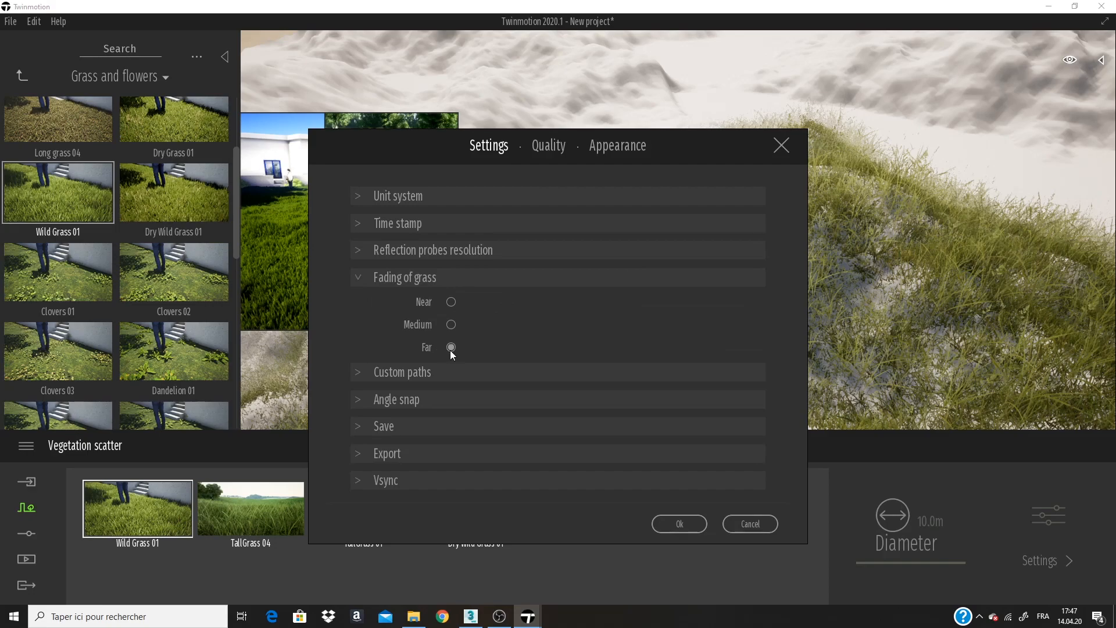
click(675, 523)
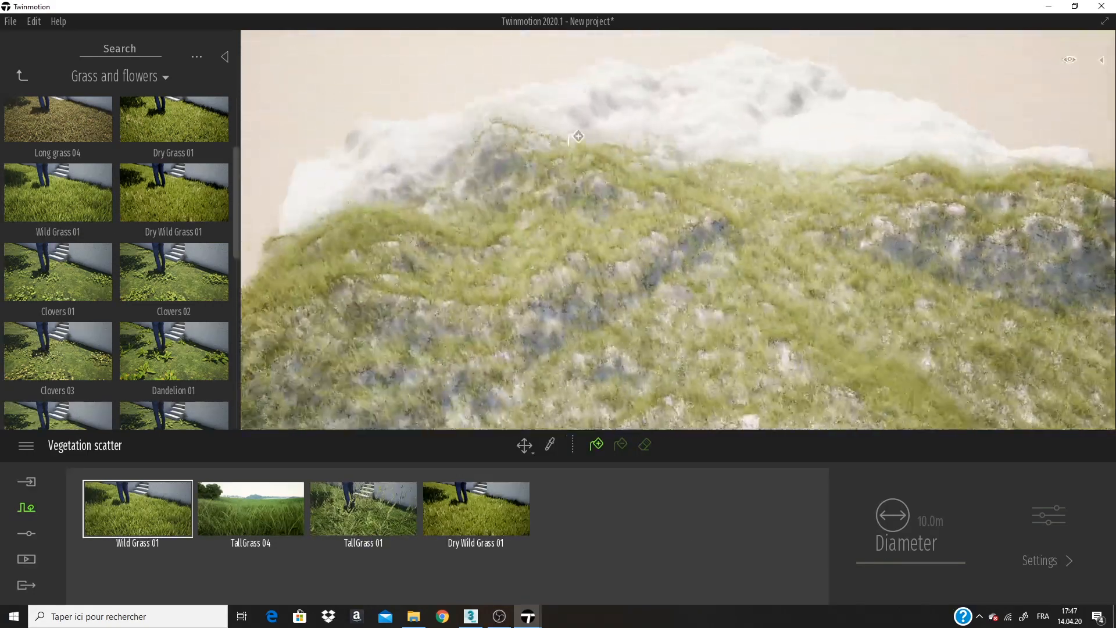
shift+middle_drag(697, 174, 725, 158)
scroll(685, 166, up, 3)
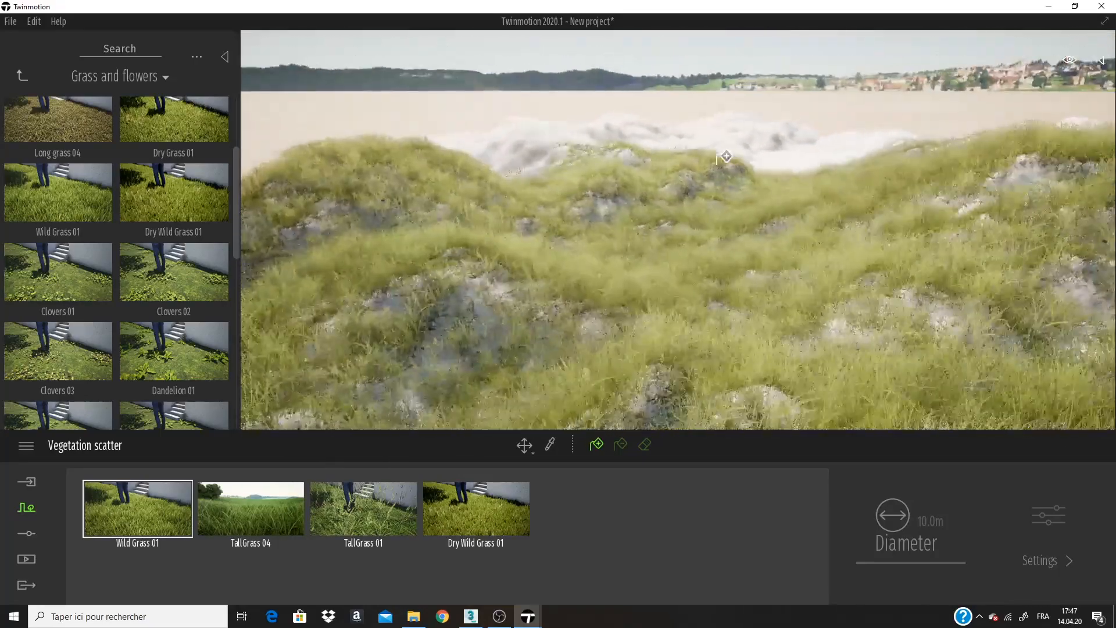
scroll(674, 294, up, 3)
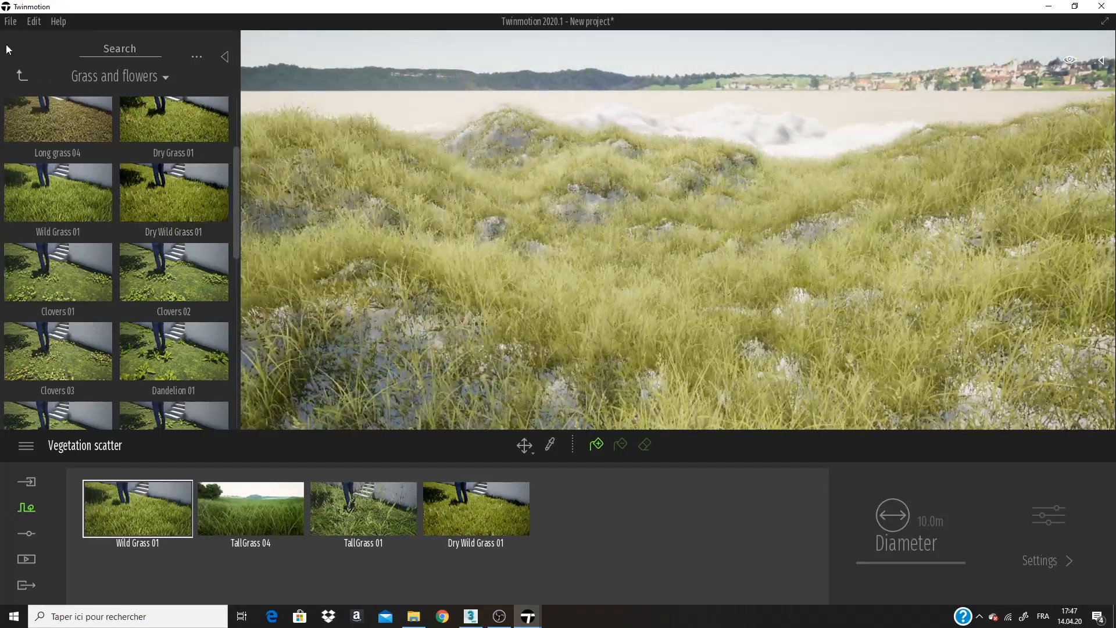
Step: Add the trees Norway Spruce, Colorado Spruce and Austrian Pine to the scatter plant list
click(22, 77)
click(173, 153)
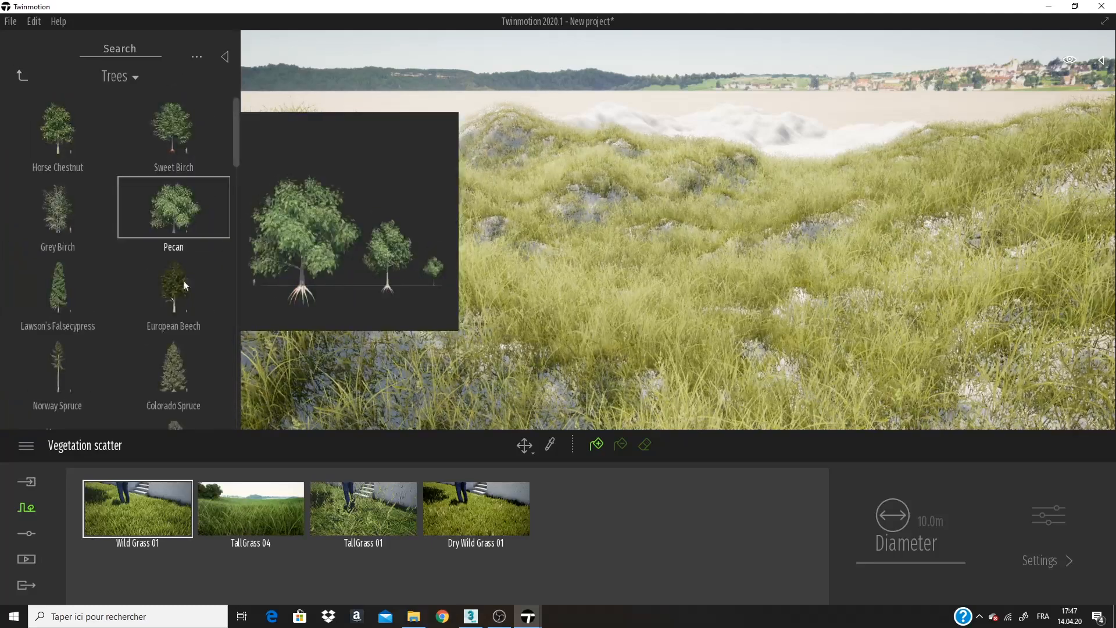
drag(69, 372, 628, 525)
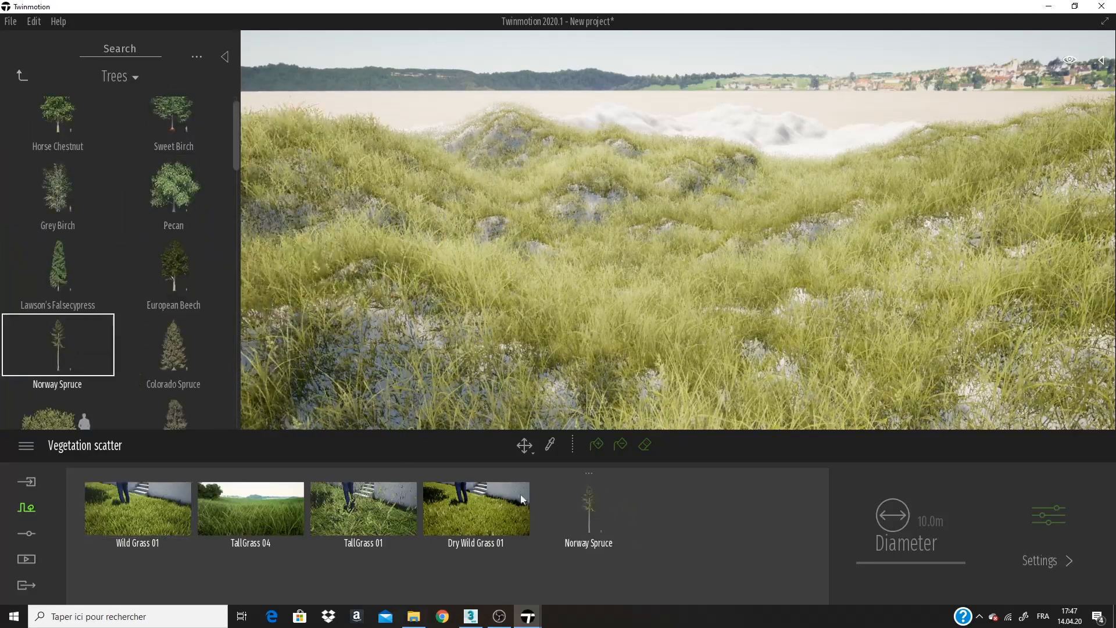
drag(180, 387, 703, 541)
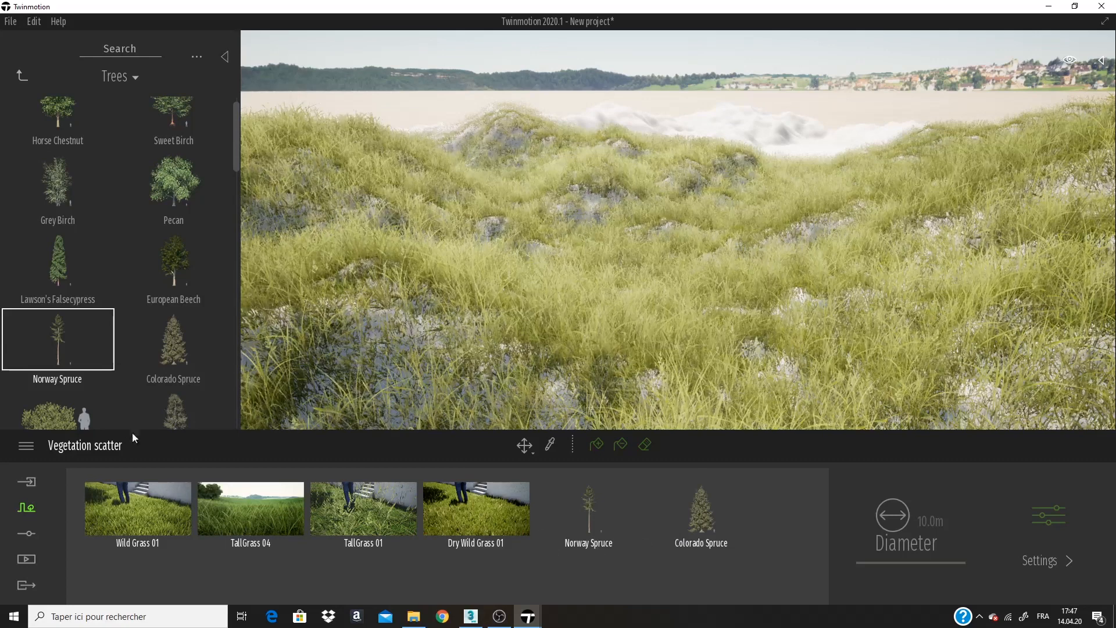
scroll(174, 378, down, 1)
drag(174, 379, 761, 524)
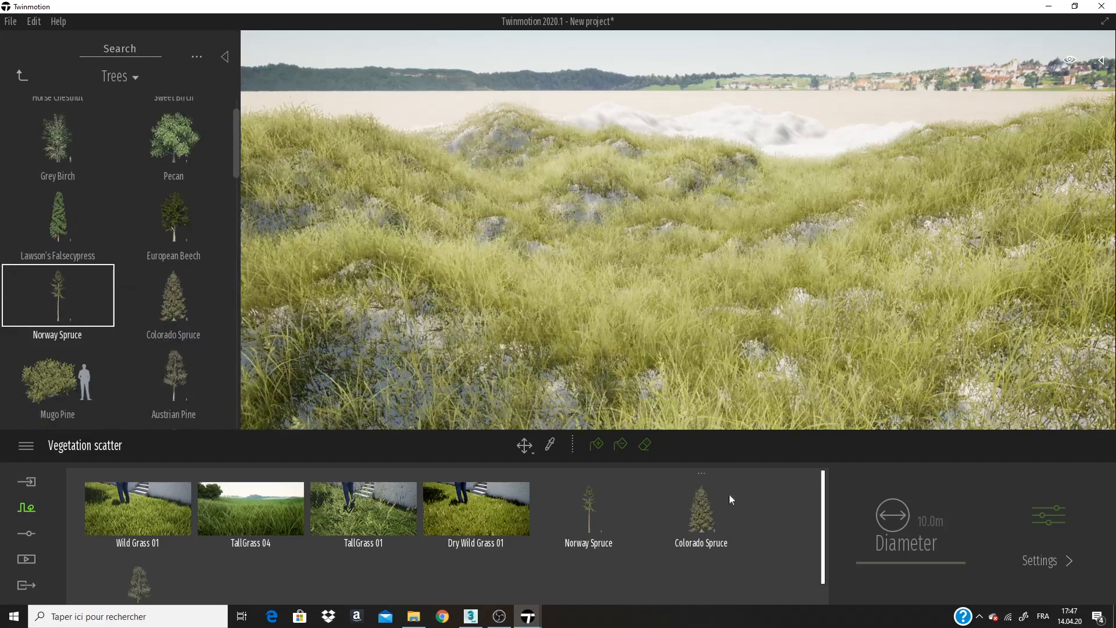
Step: Scatter Norway Spruce trees over the grass-covered terrain
scroll(609, 491, down, 1)
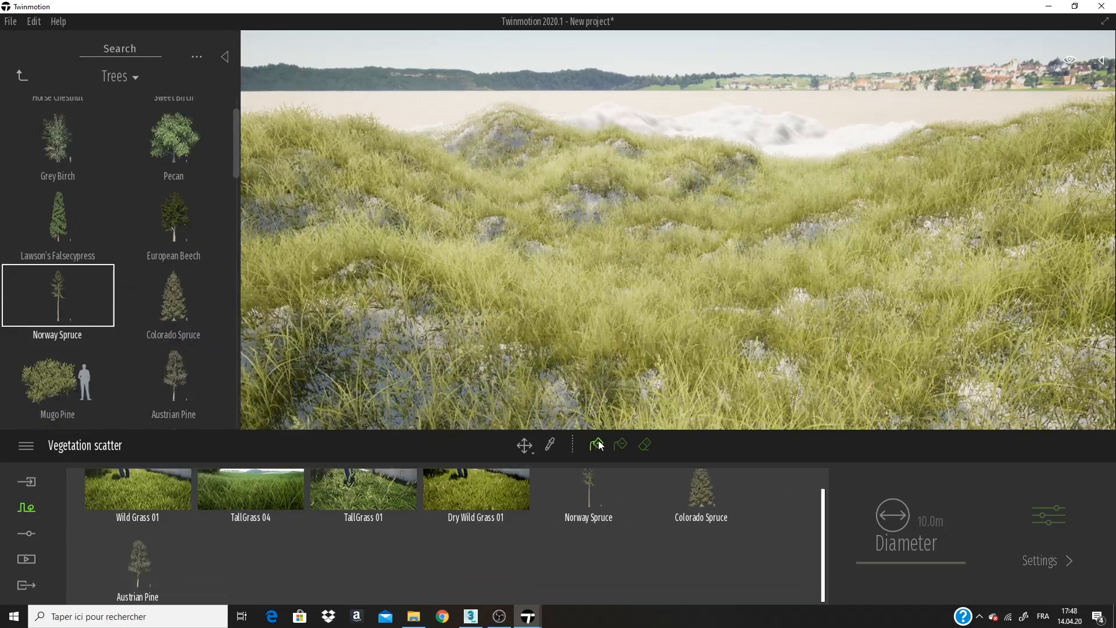
click(622, 321)
scroll(525, 289, down, 6)
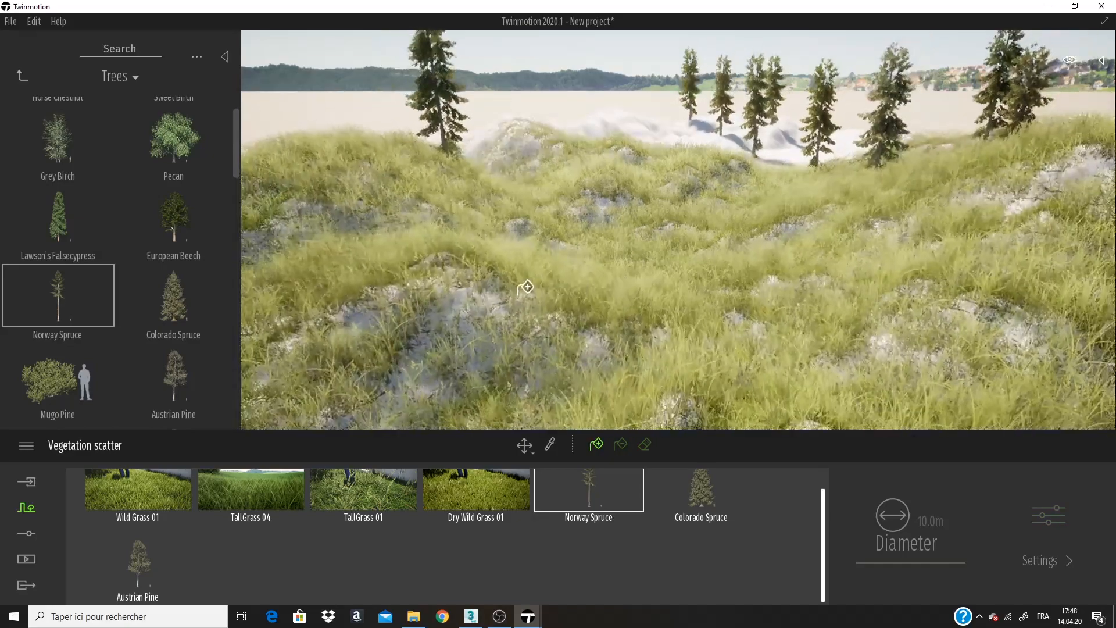
Step: Scatter Colorado Spruce and Austrian Pine trees over the grass-covered terrain
scroll(559, 283, down, 3)
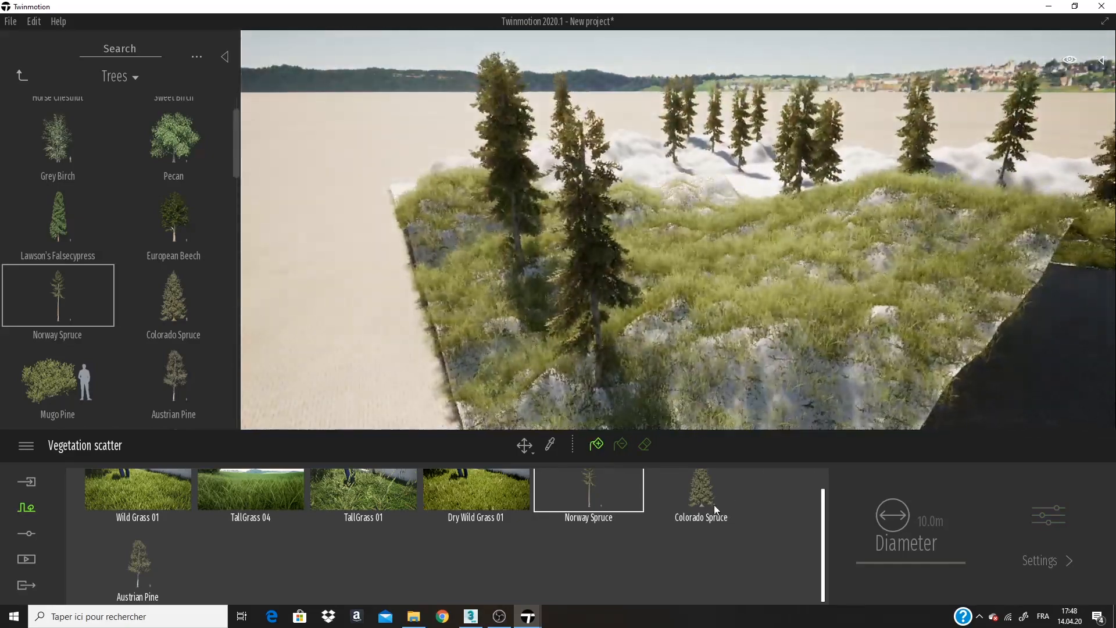
click(705, 368)
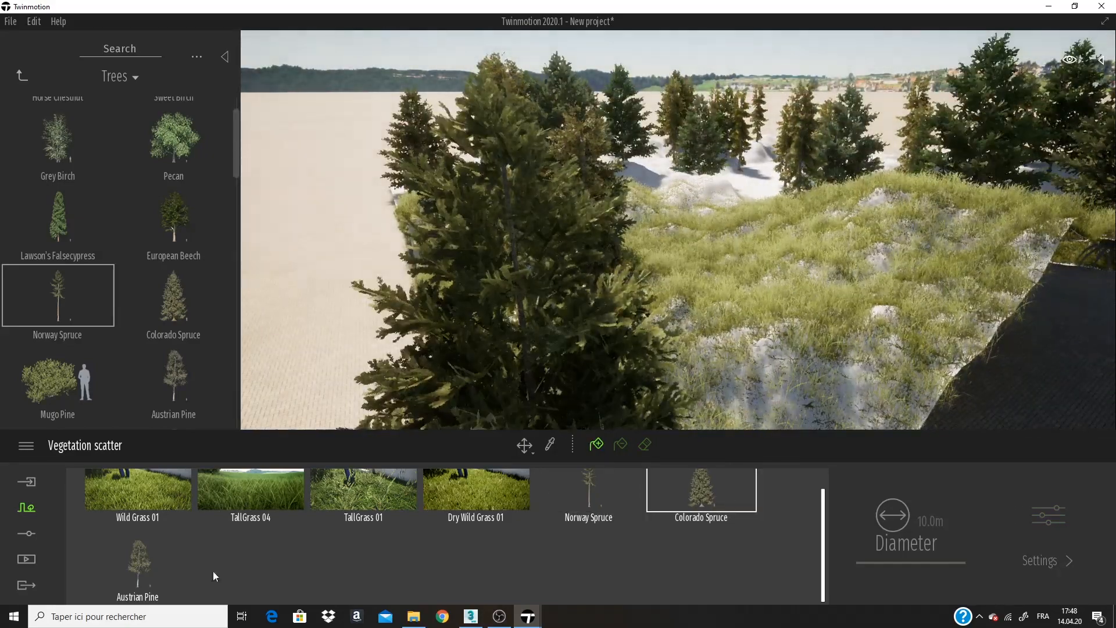
middle_drag(836, 265, 723, 279)
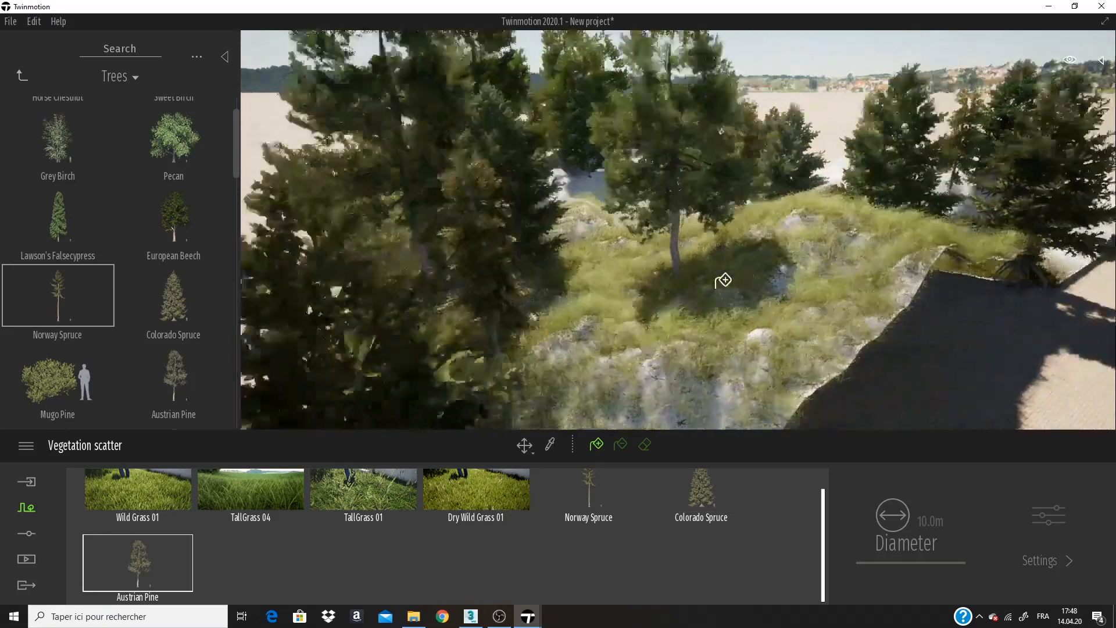
Step: Remove the scattered Austrian Pines from the terrain and scatter this species over it again
scroll(775, 250, down, 3)
middle_drag(925, 204, 890, 210)
scroll(640, 260, up, 1)
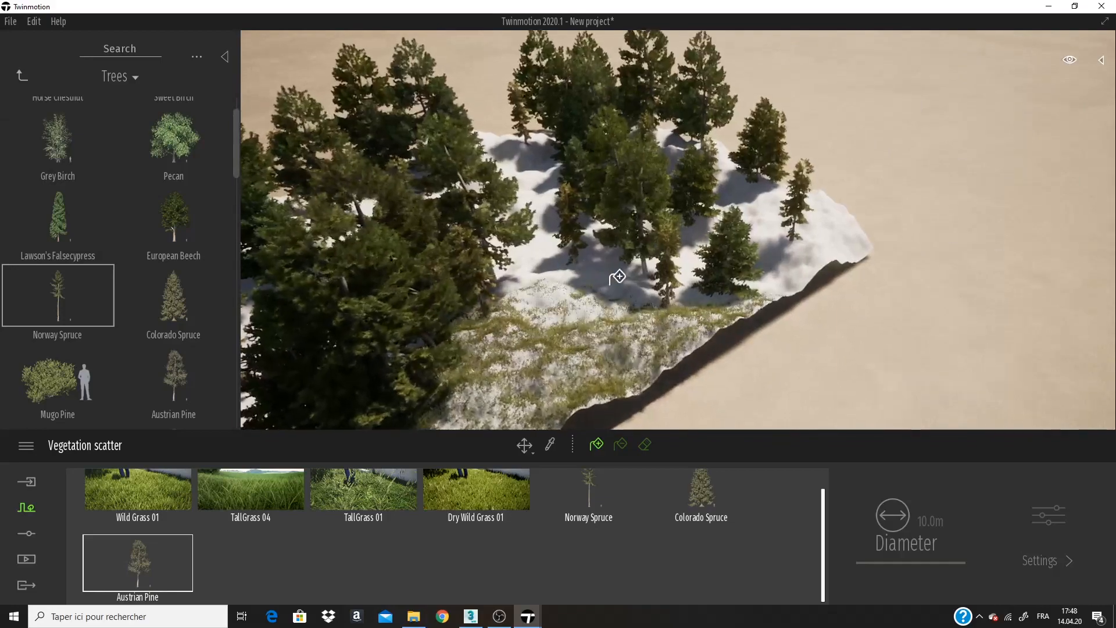
scroll(614, 267, up, 3)
scroll(538, 267, up, 5)
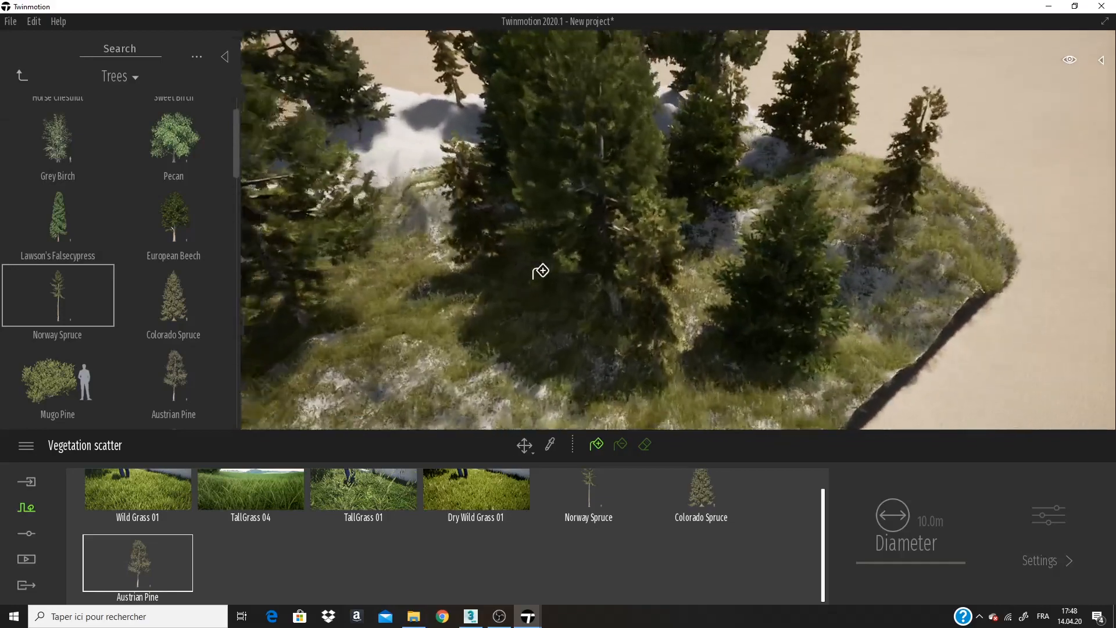
scroll(505, 273, up, 2)
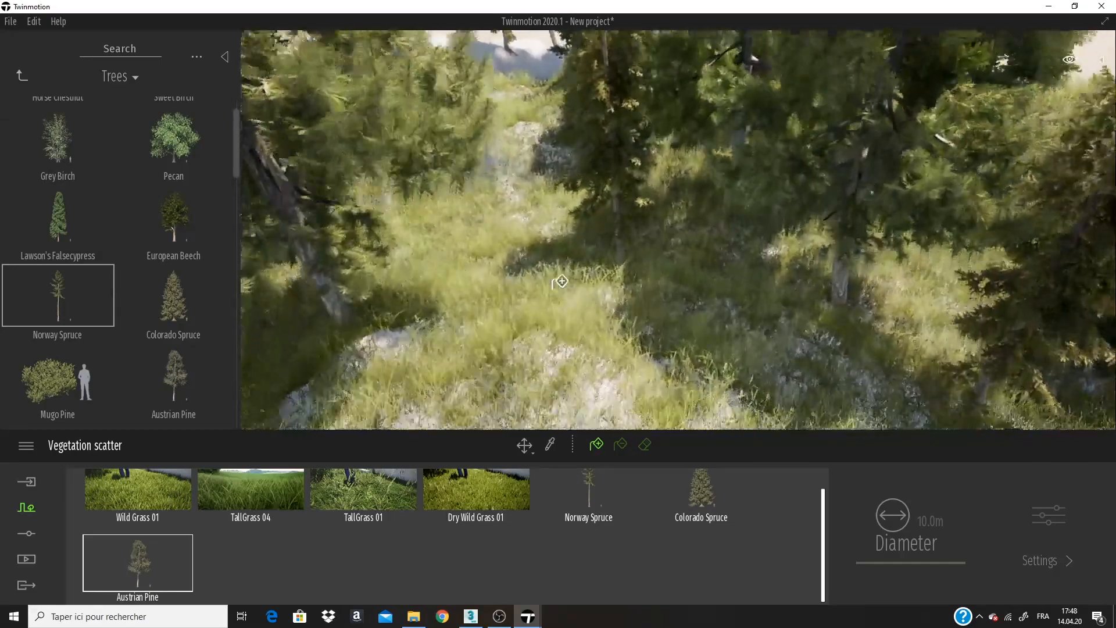
scroll(570, 245, down, 4)
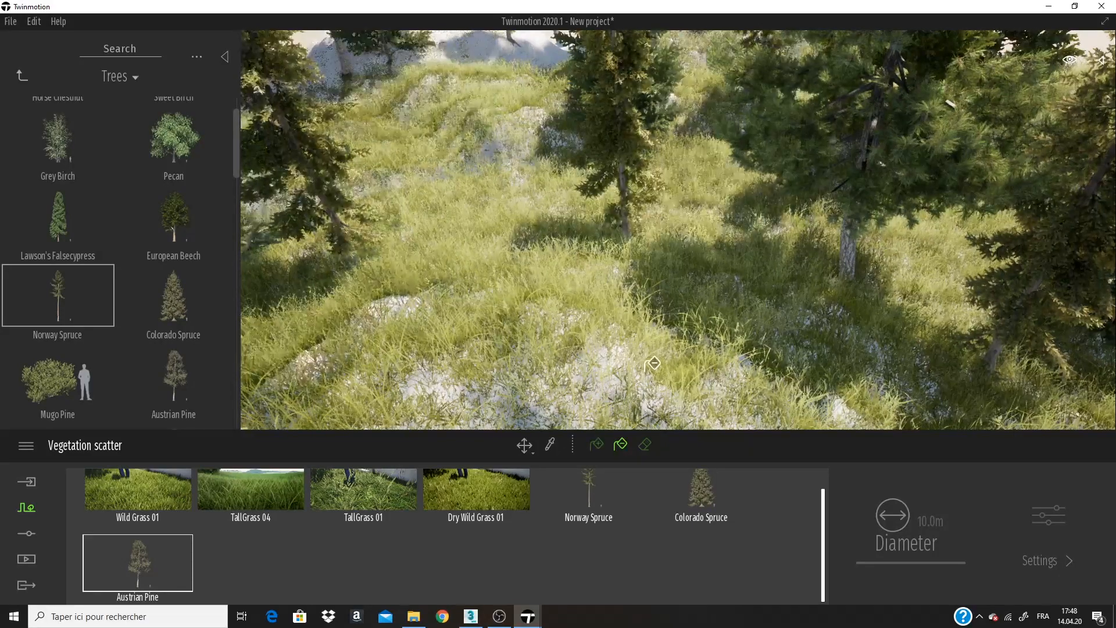
scroll(593, 266, down, 5)
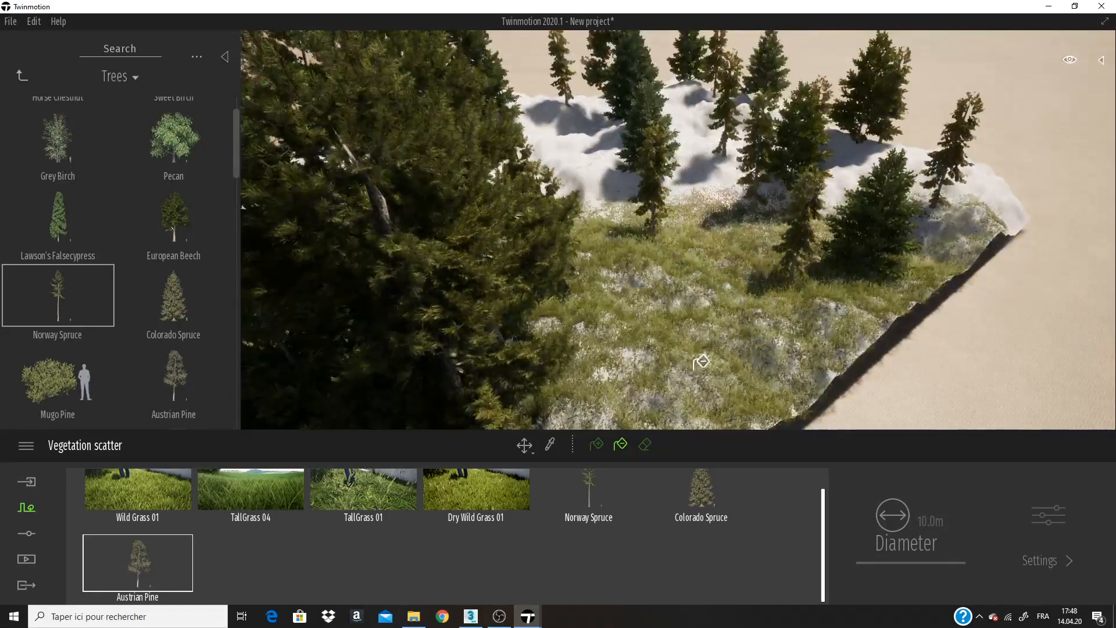
scroll(726, 302, down, 2)
scroll(735, 290, down, 2)
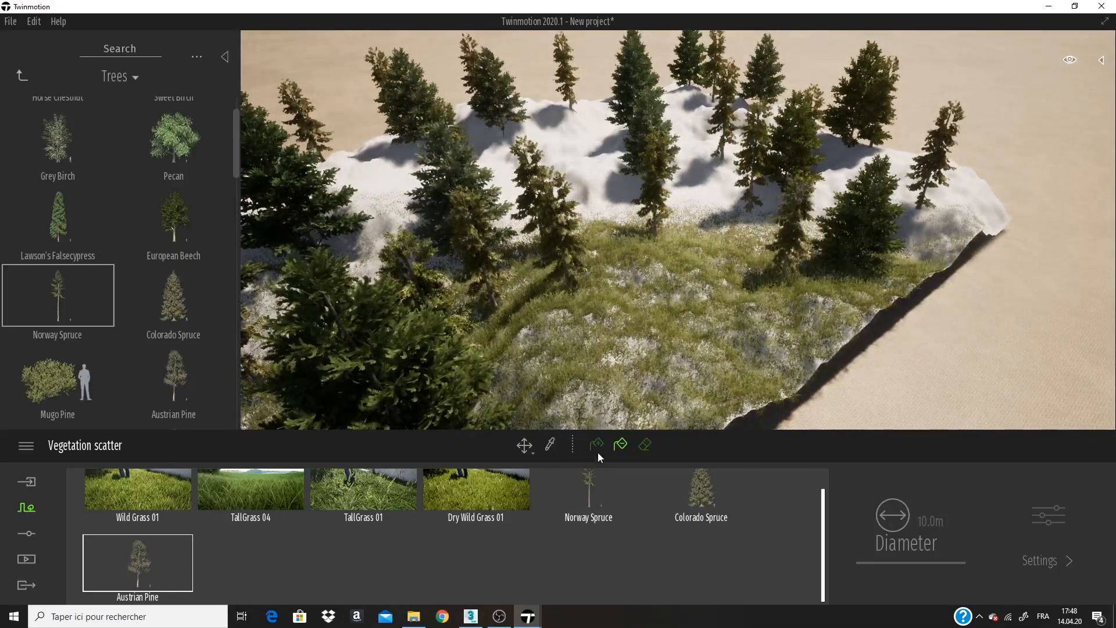
click(633, 304)
click(668, 267)
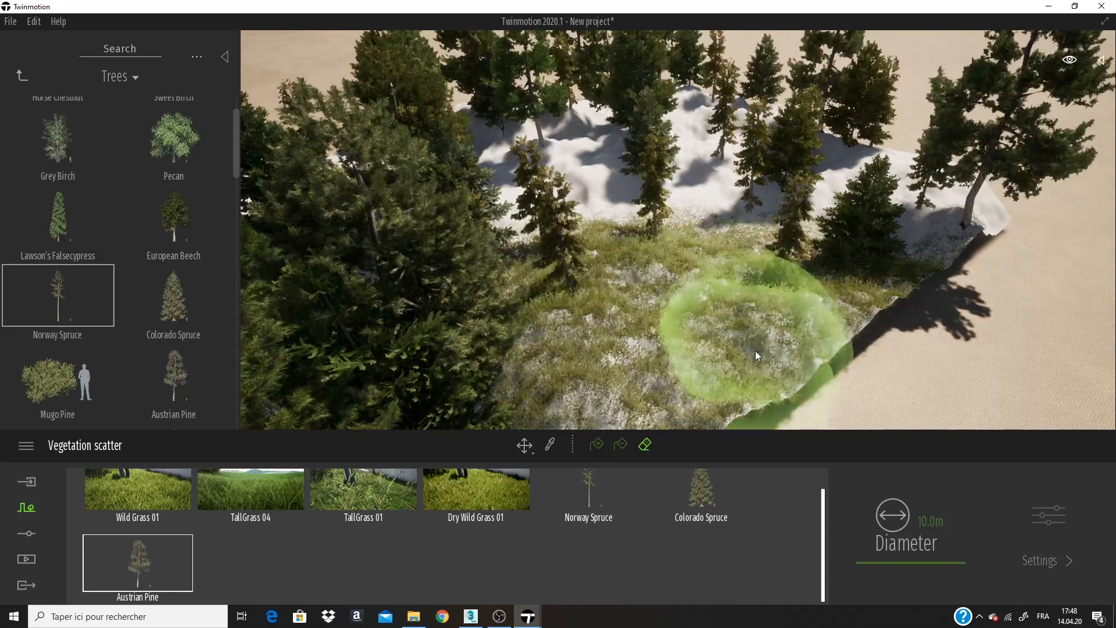
Step: Set the eraser diameter to 4 m and erase Dry Wild Grass 01, TallGrass 01 and TallGrass 04 along a path between the trees
click(931, 521)
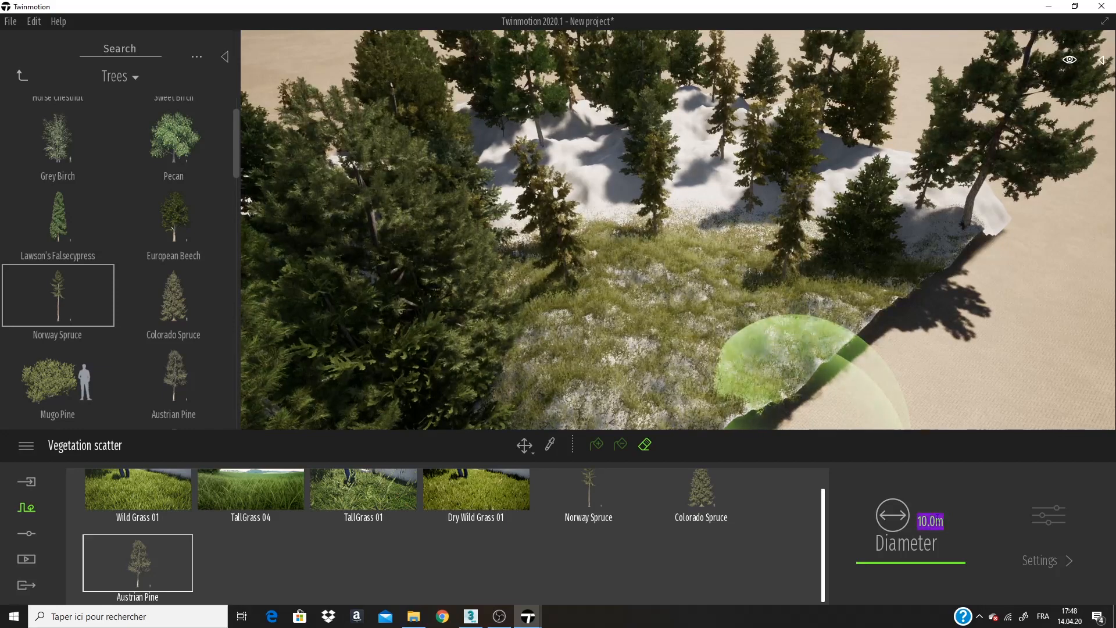
text(4)
key(Return)
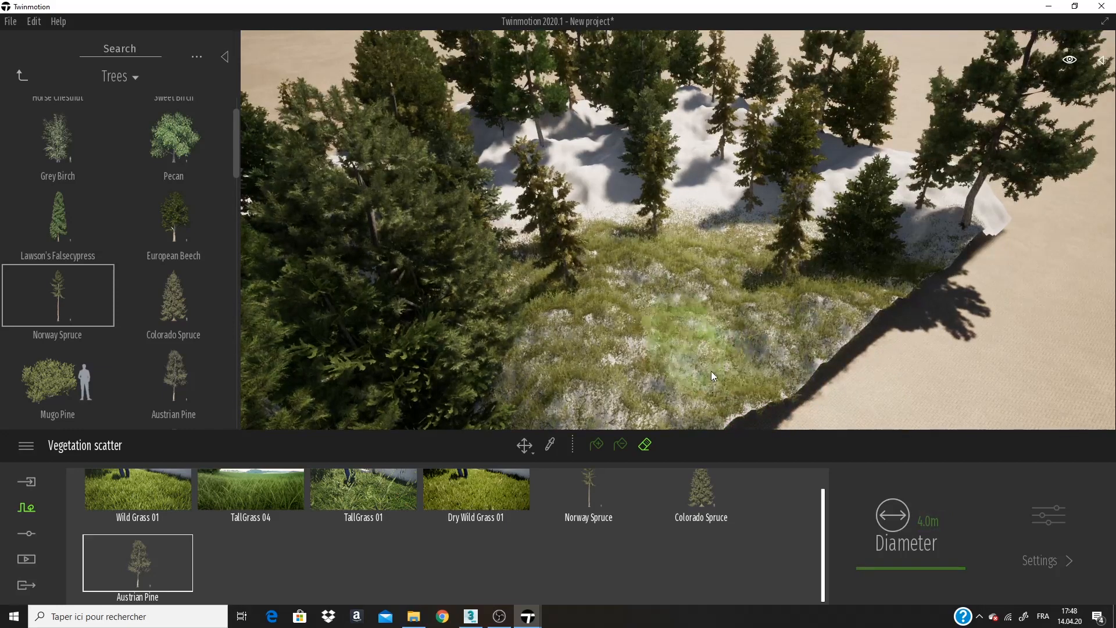
click(472, 493)
mouse_move(656, 377)
mouse_down()
mouse_move(702, 330)
mouse_move(668, 284)
mouse_up()
click(362, 493)
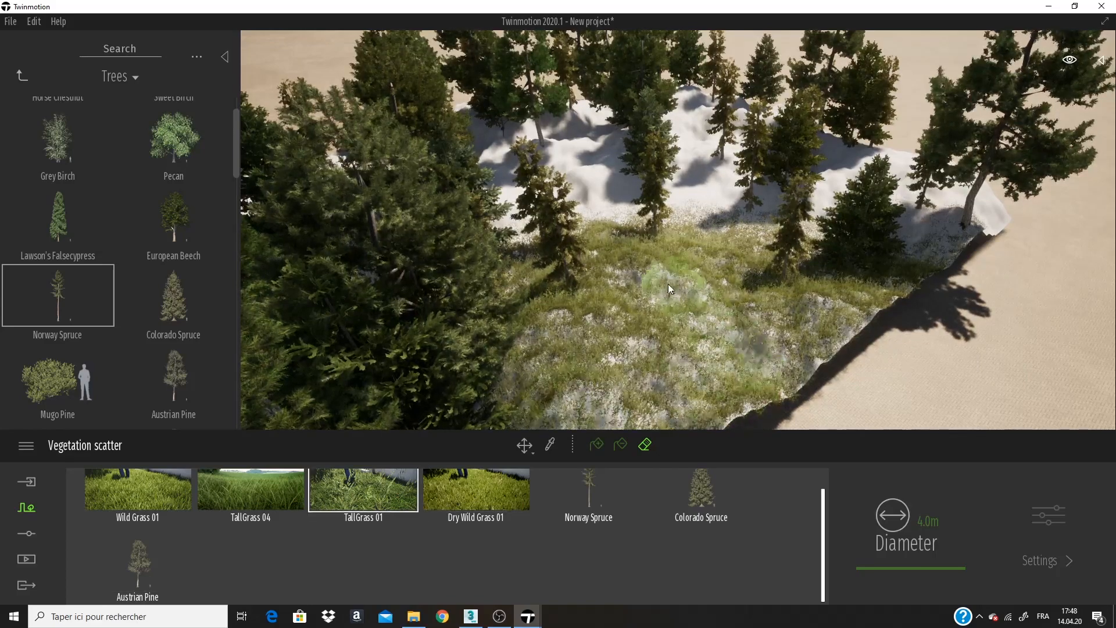
mouse_move(726, 355)
mouse_down()
mouse_move(691, 292)
mouse_move(707, 311)
mouse_move(701, 328)
mouse_up()
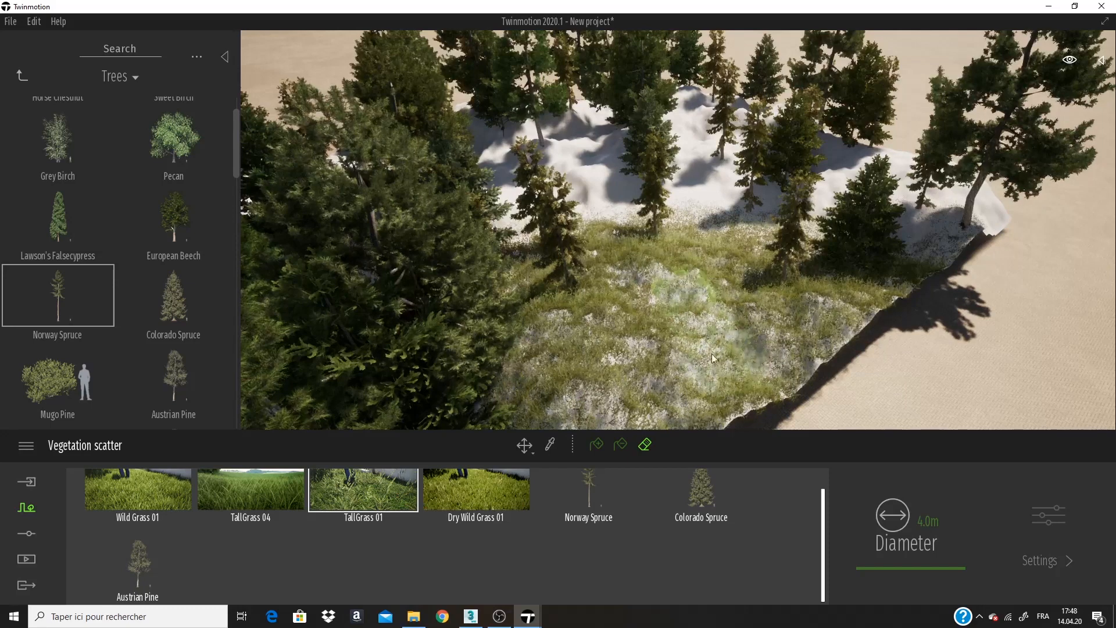
click(250, 491)
mouse_move(578, 386)
mouse_down()
mouse_move(721, 396)
mouse_move(676, 267)
mouse_move(692, 308)
mouse_up()
Step: Erase Wild Grass 01, TallGrass 04, TallGrass 01 and Dry Wild Grass 01 together to clear the path through the terrain
click(314, 491)
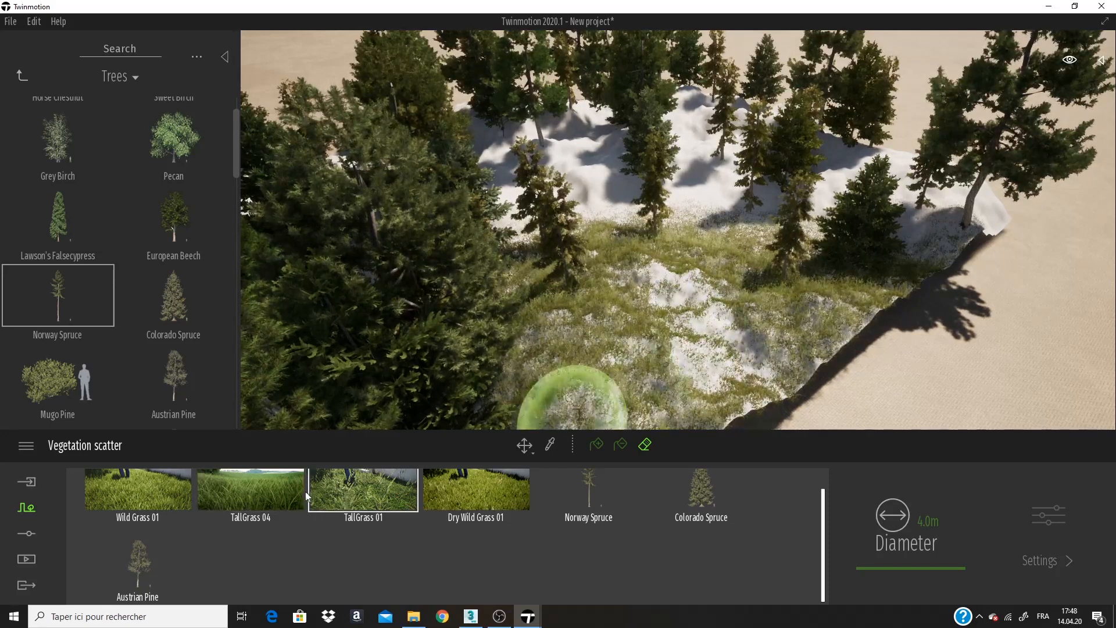
ctrl+click(270, 491)
ctrl+click(137, 491)
ctrl+click(439, 490)
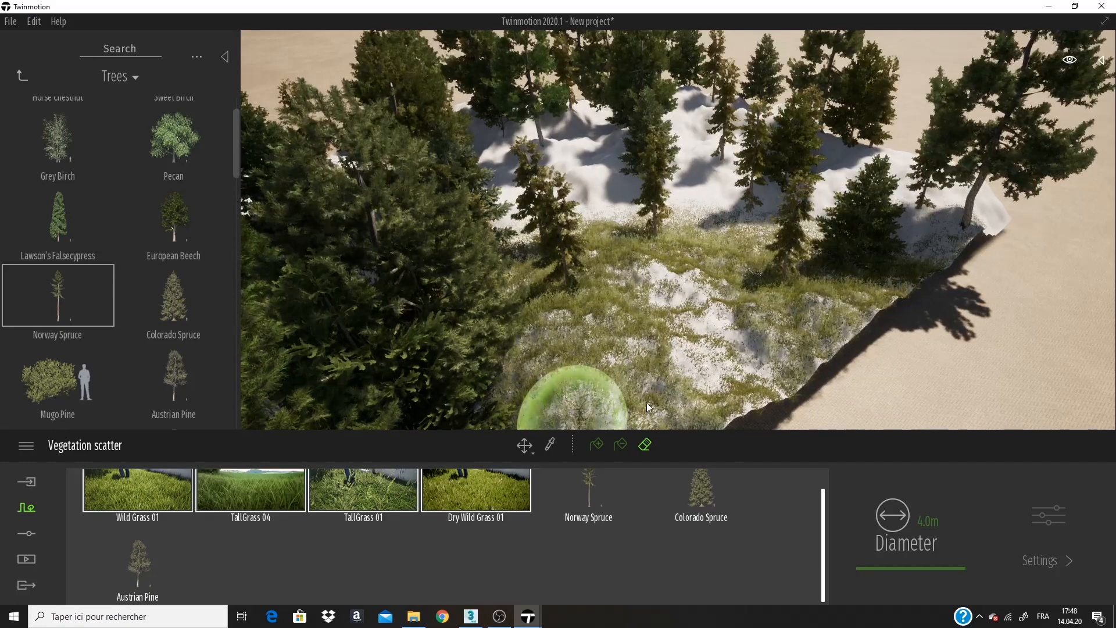
mouse_move(684, 310)
mouse_down()
mouse_move(706, 372)
mouse_move(700, 333)
mouse_up()
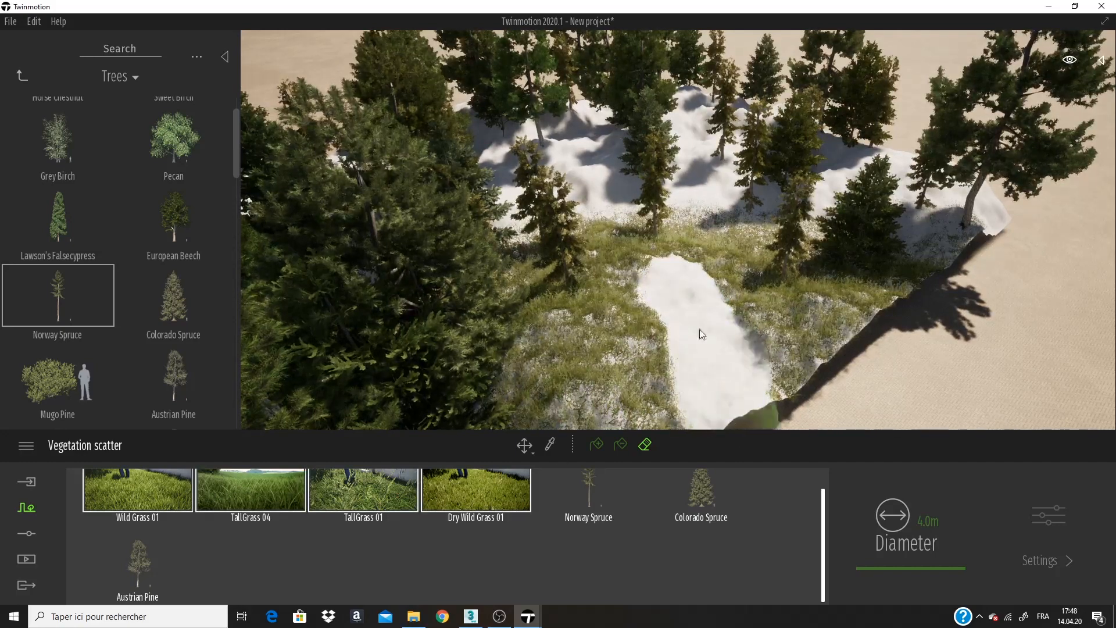
drag(657, 249, 753, 382)
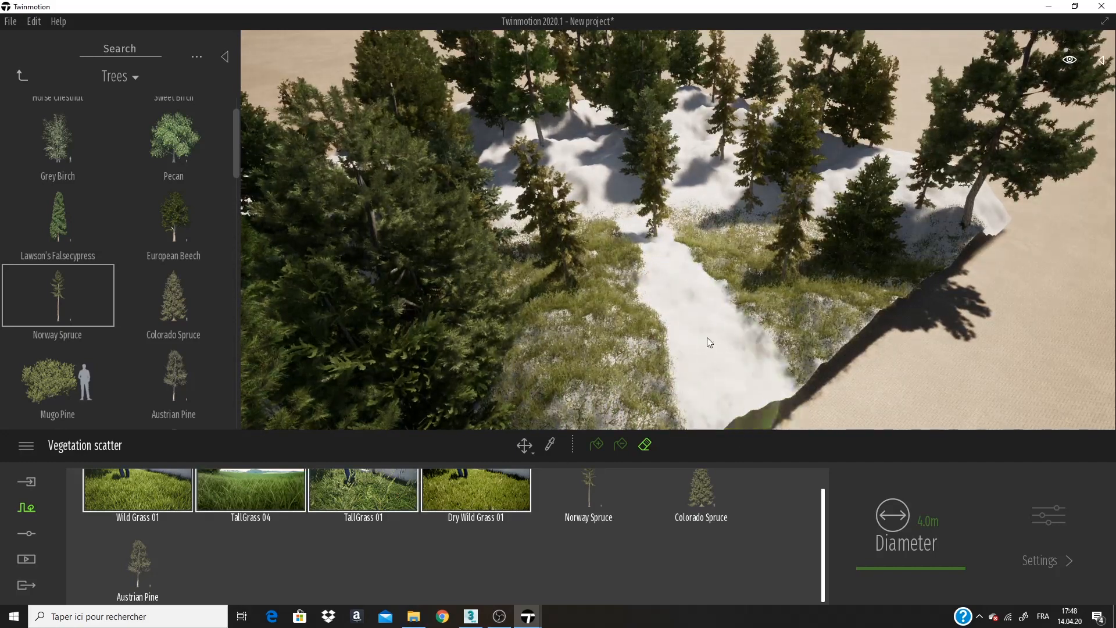
Step: Pick the terrain's default material on the cleared path and open the Nature ground materials
mouse_move(707, 338)
middle_down()
mouse_move(665, 307)
mouse_move(650, 366)
middle_up()
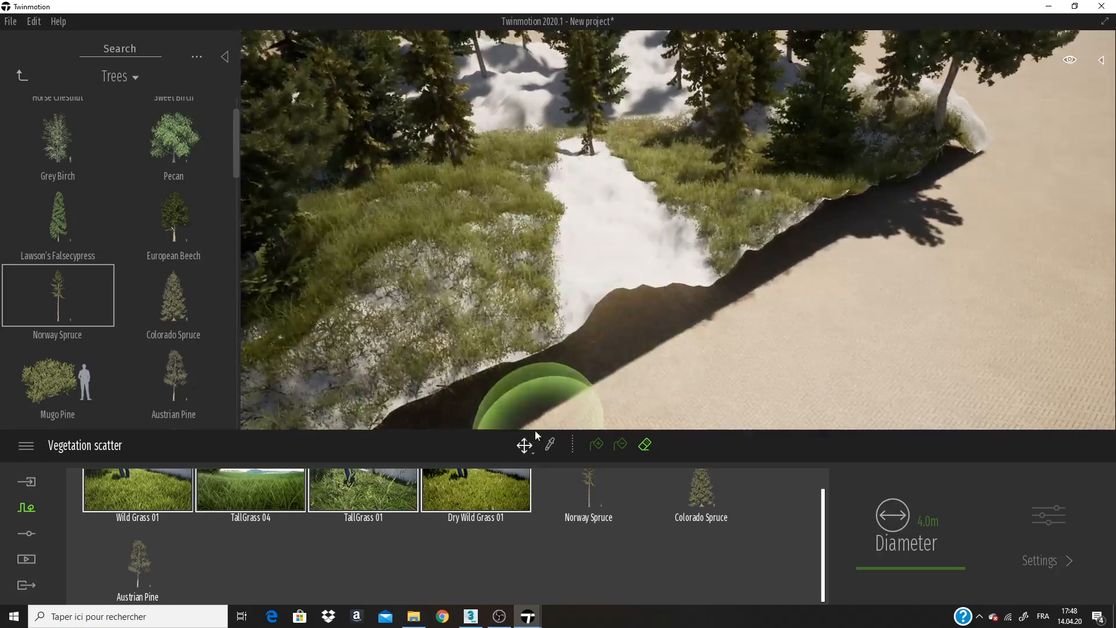
click(526, 445)
click(550, 445)
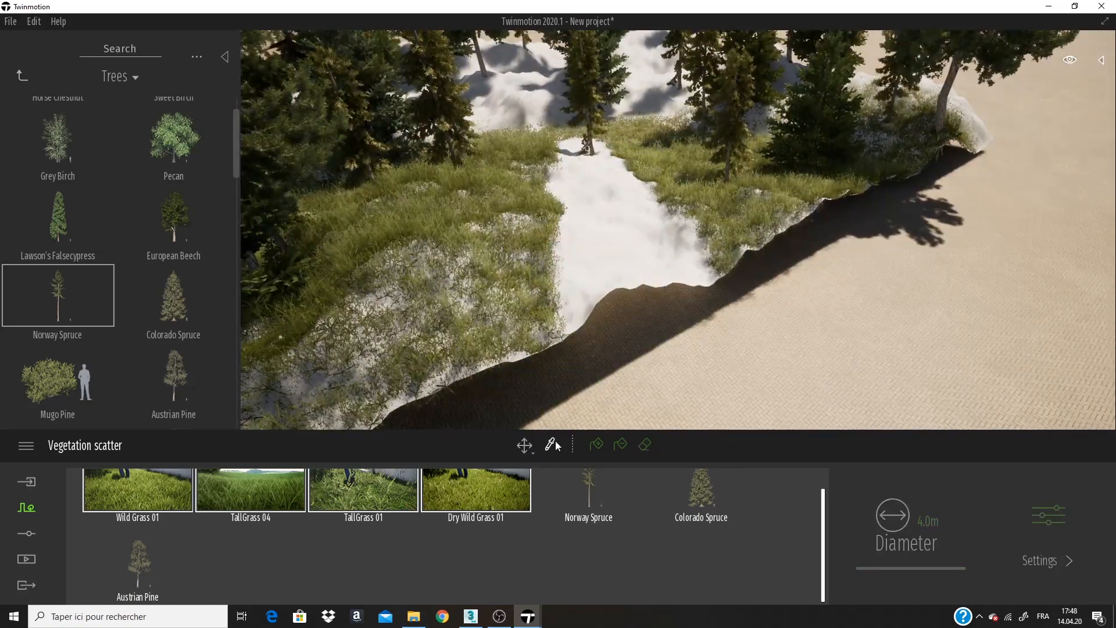
click(612, 259)
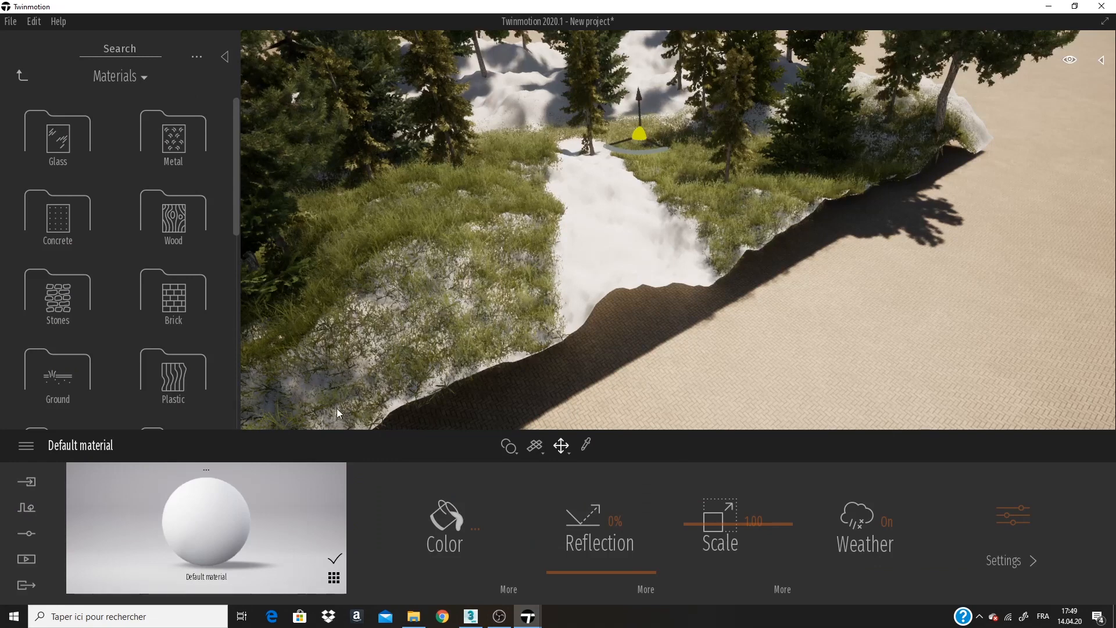
click(70, 380)
click(166, 142)
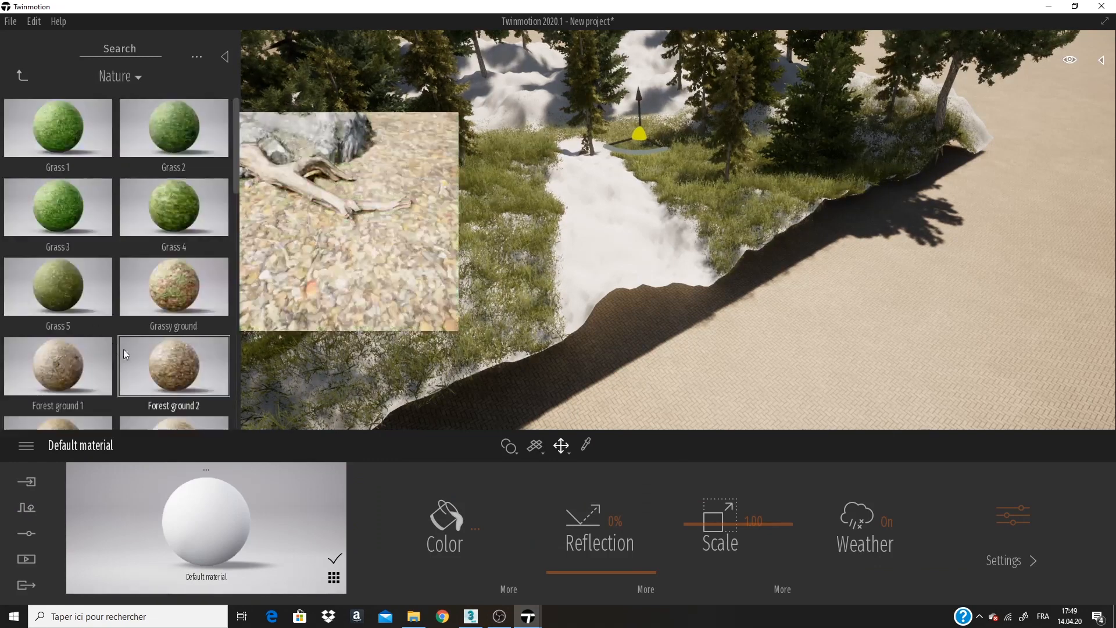
Step: Try the Grass 5 and Grassy ground materials on the terrain
drag(123, 349, 157, 241)
drag(67, 264, 615, 239)
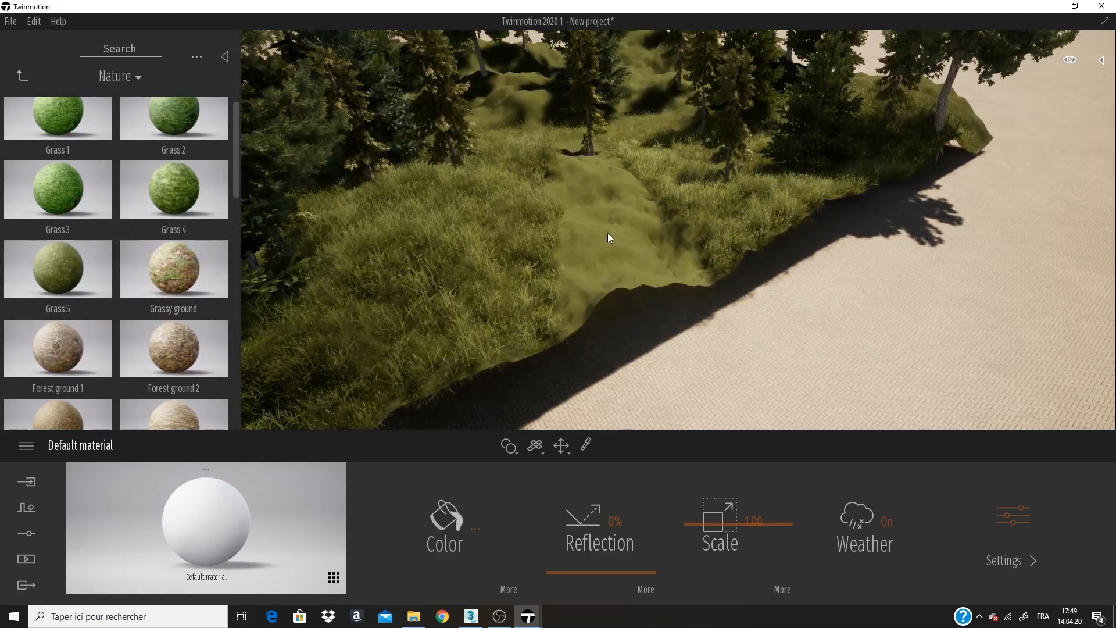
drag(172, 274, 576, 210)
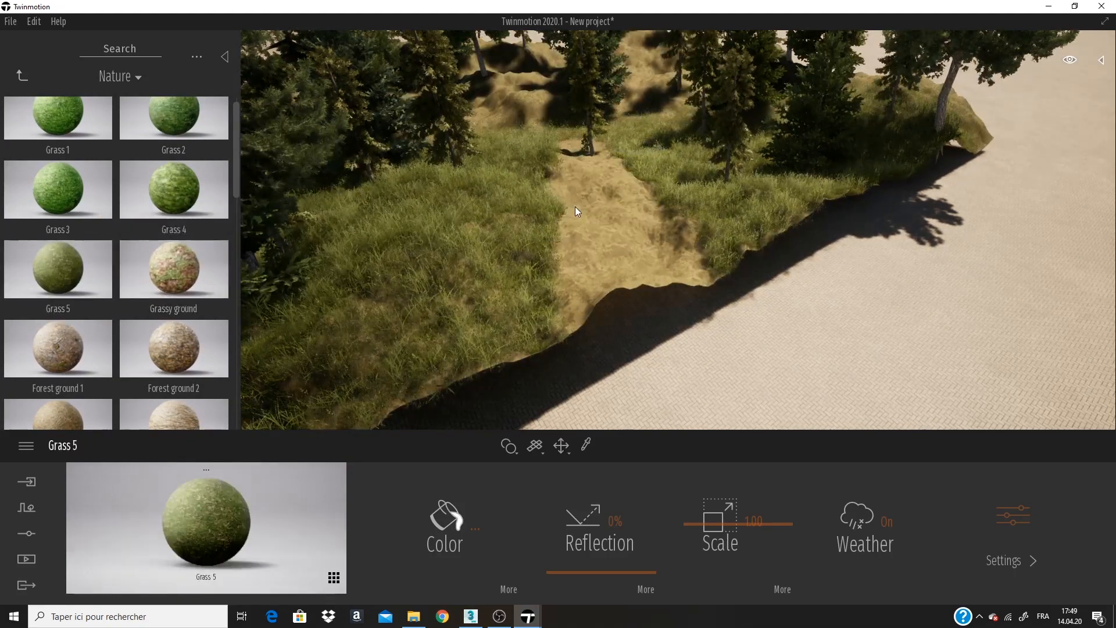
scroll(104, 336, down, 4)
scroll(105, 333, up, 5)
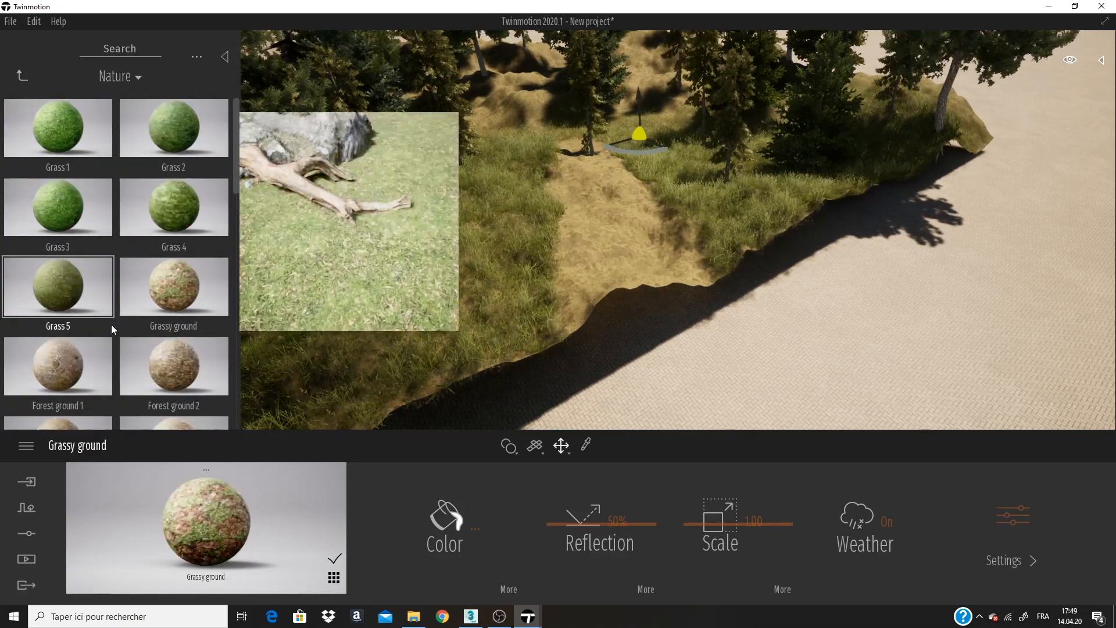
drag(111, 324, 591, 256)
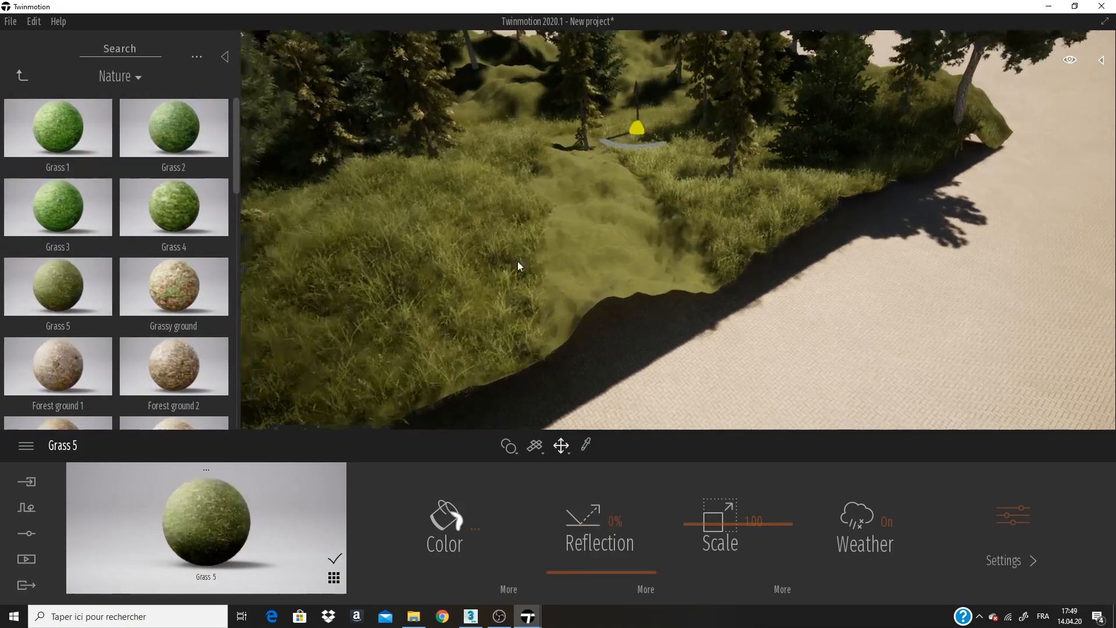
Step: Apply the Forest ground 1 material to the terrain surface
scroll(526, 227, up, 6)
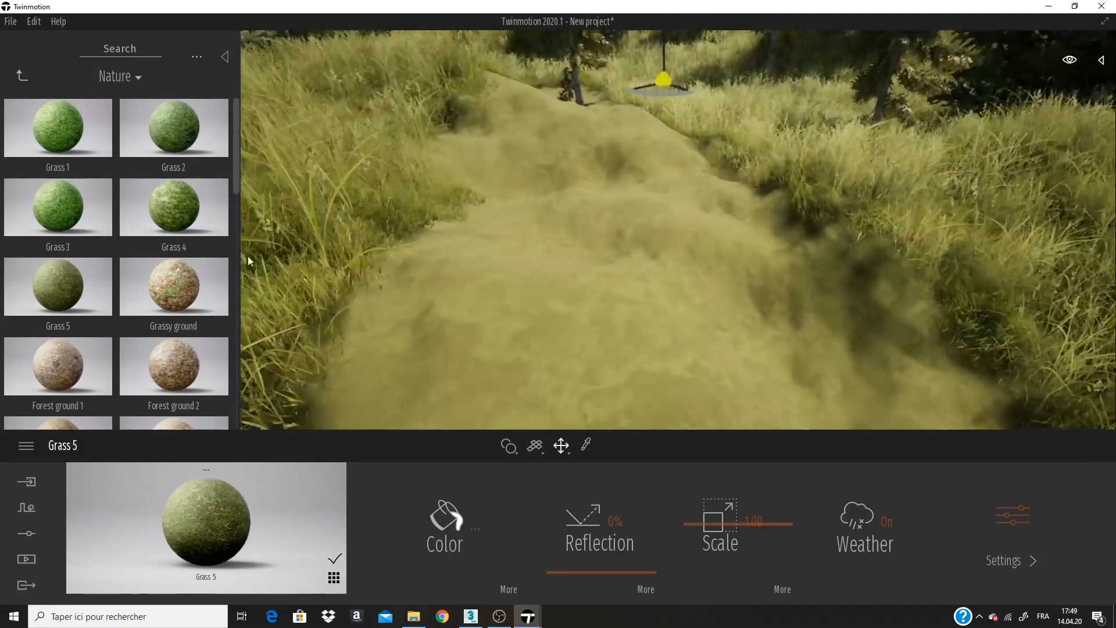
drag(69, 350, 603, 306)
scroll(602, 306, down, 6)
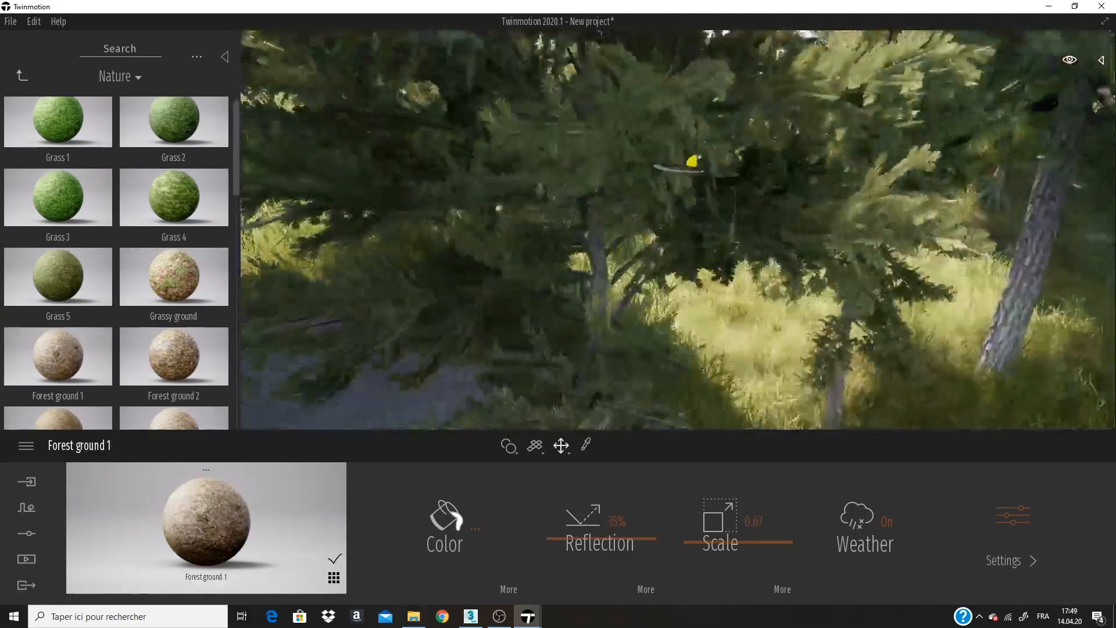
scroll(550, 254, down, 8)
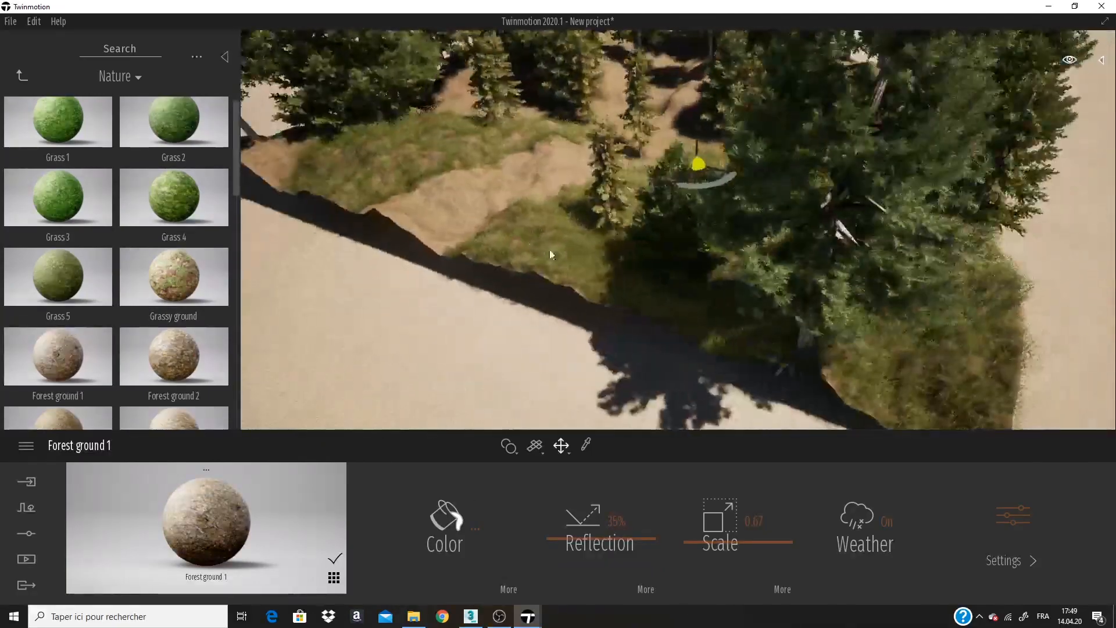
Step: Examine the finished terrain from above and at ground level, moving along the path and through the trees
shift+middle_drag(550, 252, 868, 183)
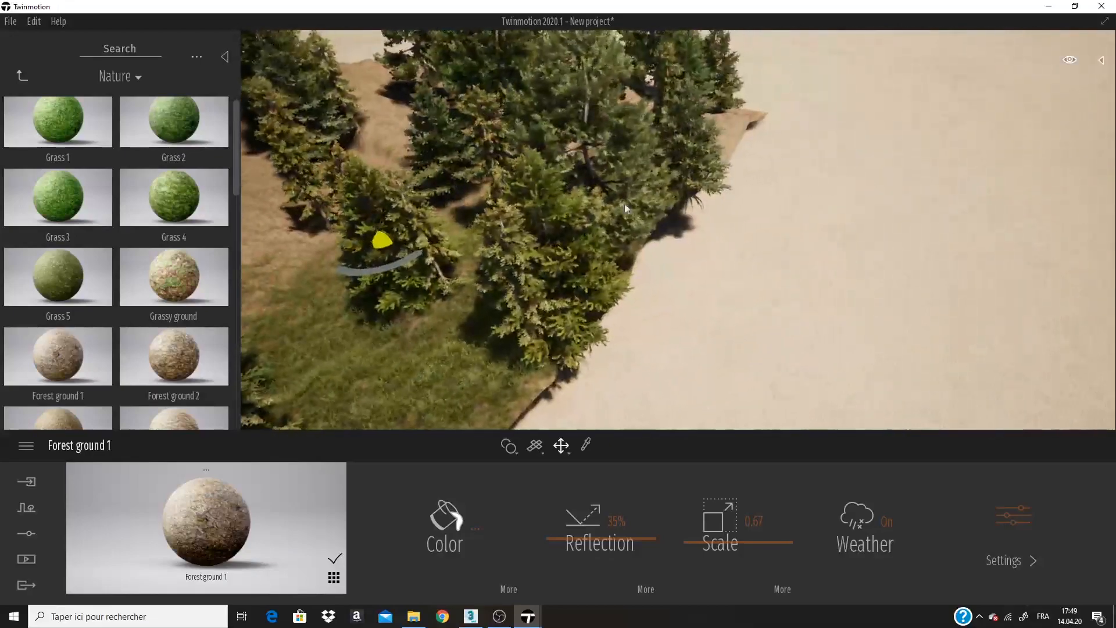
shift+drag(625, 204, 389, 204)
scroll(615, 211, up, 2)
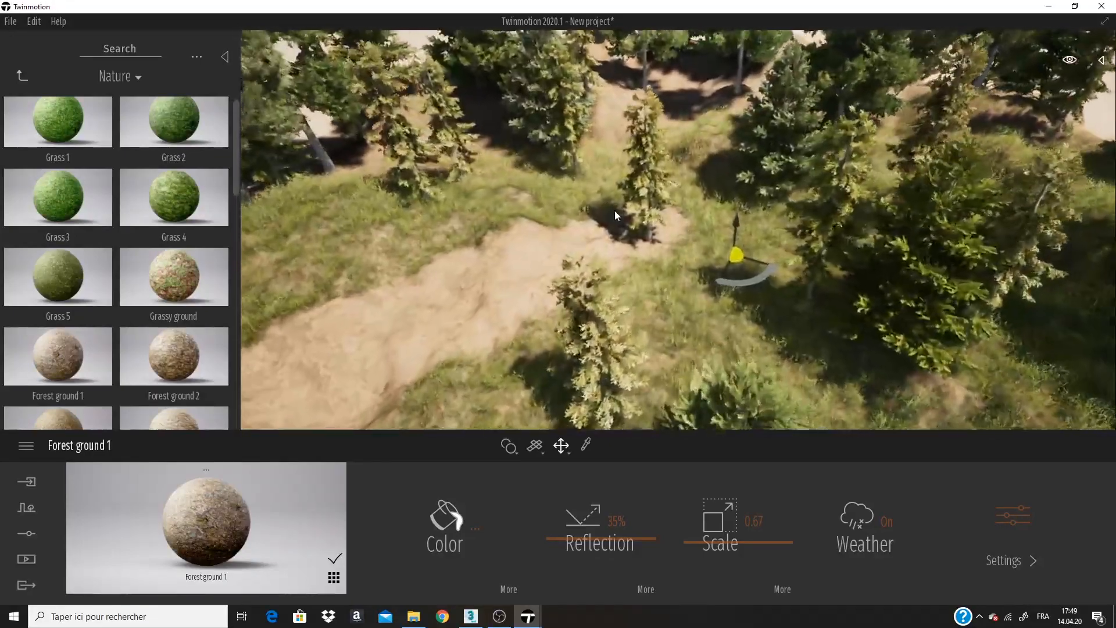
scroll(615, 216, up, 4)
shift+middle_drag(661, 216, 734, 176)
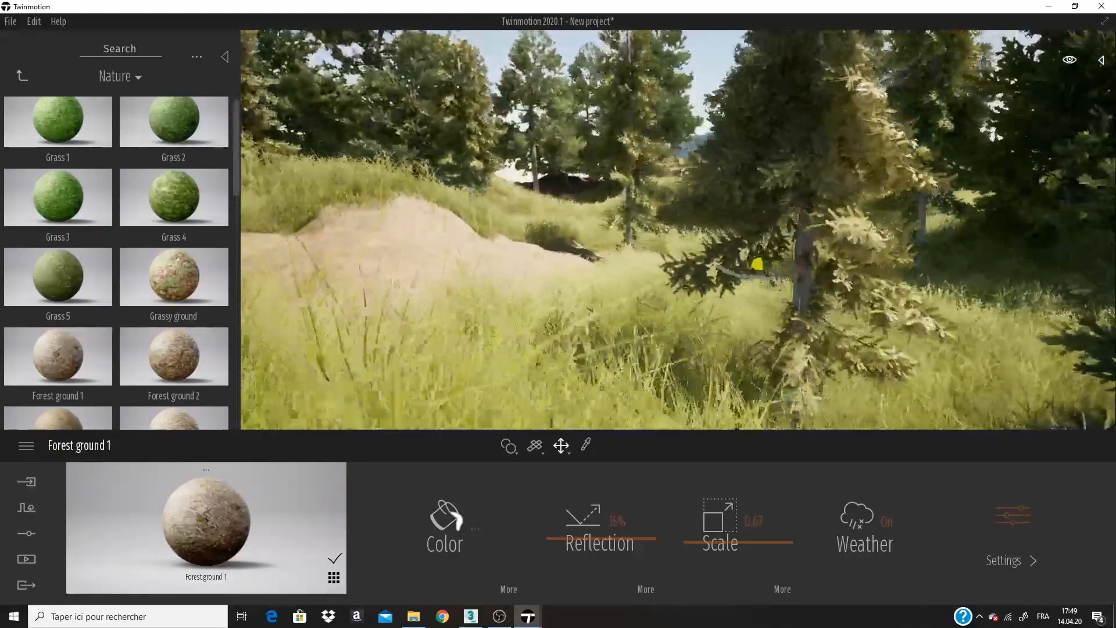
shift+middle_drag(628, 239, 647, 242)
scroll(646, 242, up, 4)
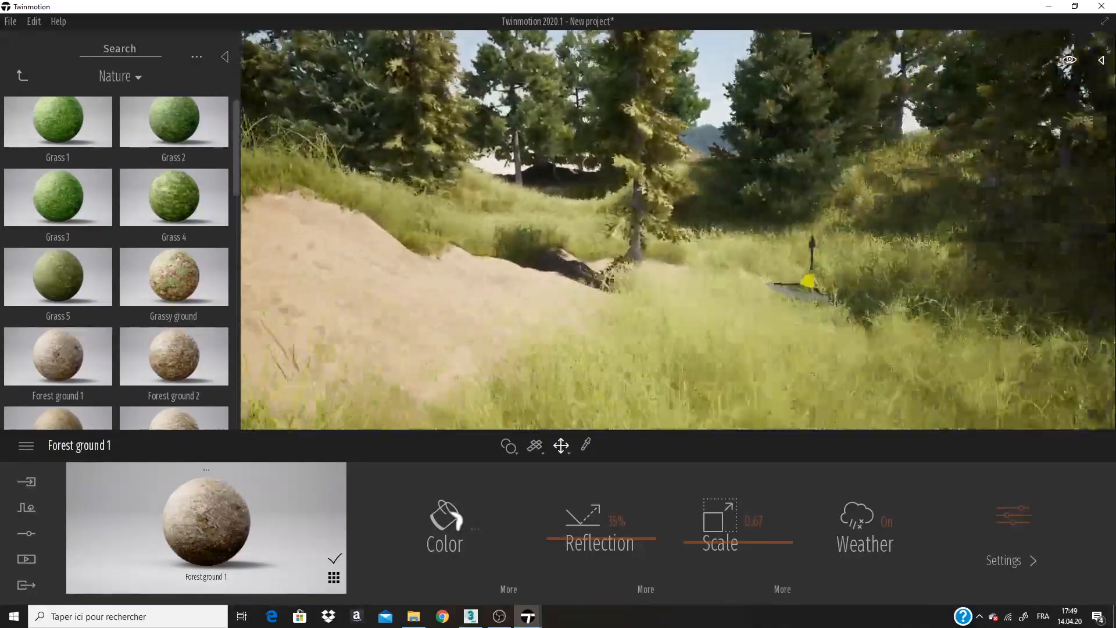
key(Up)
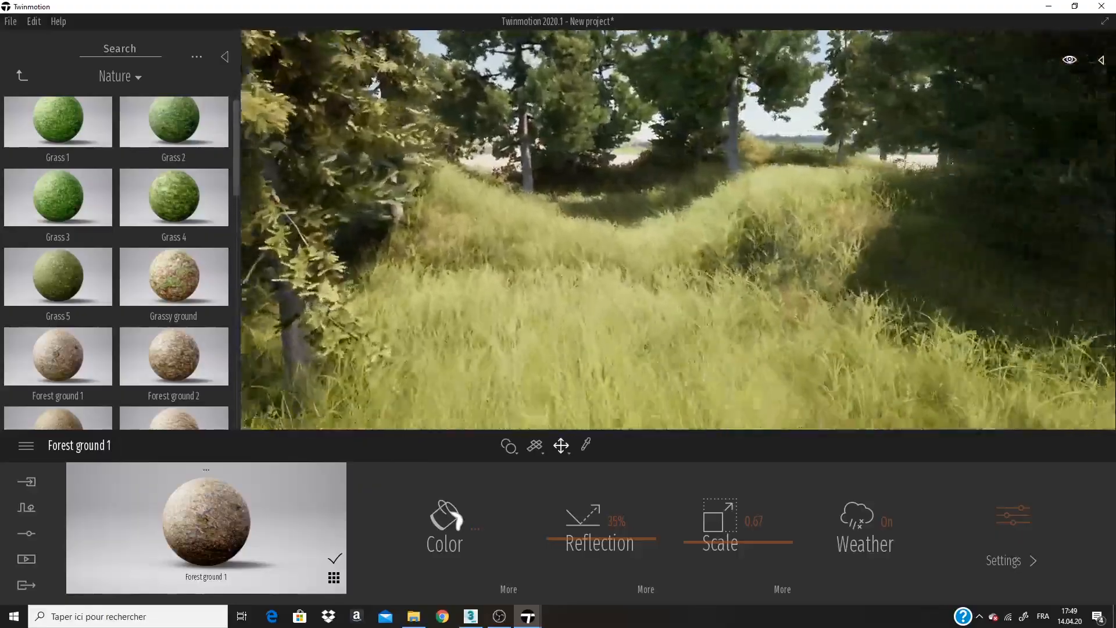
key(Up)
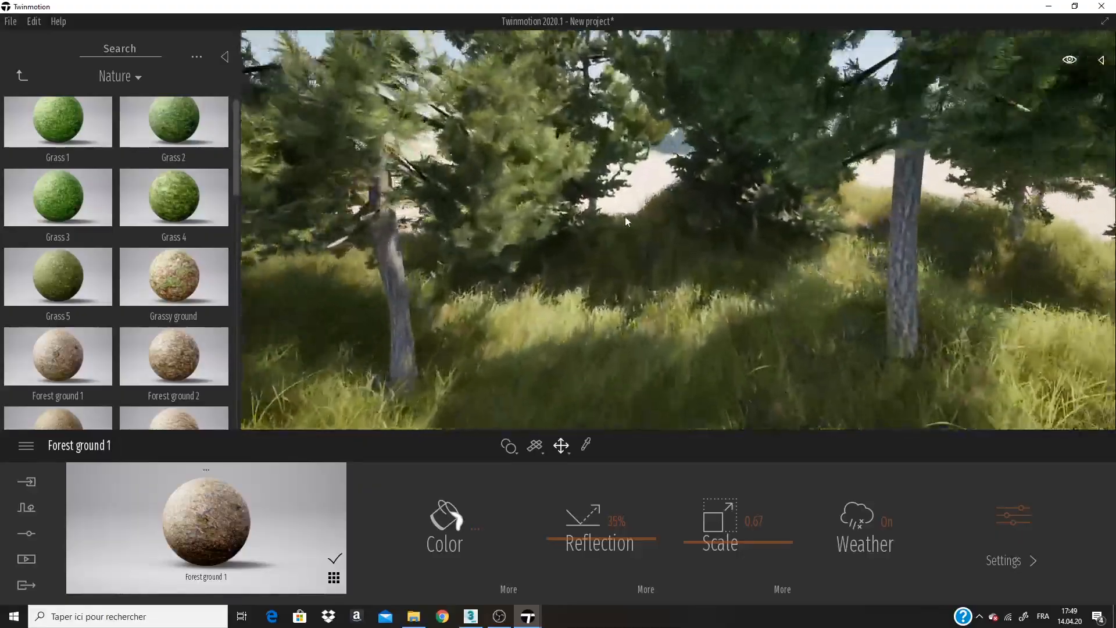
Step: Set the age of the scattered Norway Spruce trees to 51% and return to the Vegetation scatter plant list
key(Up)
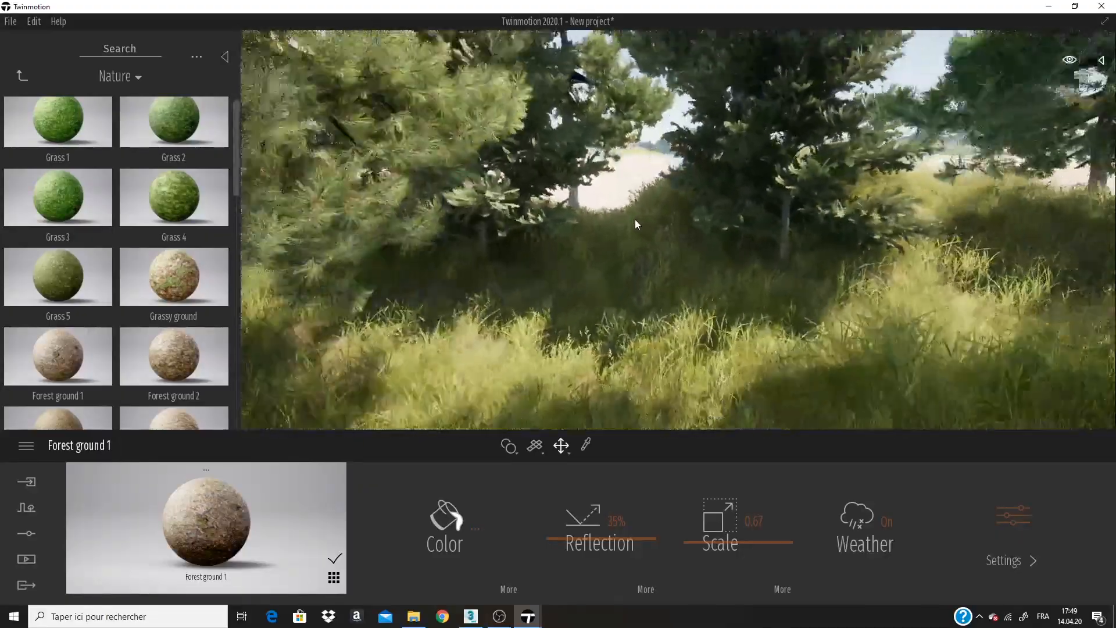
key(Up)
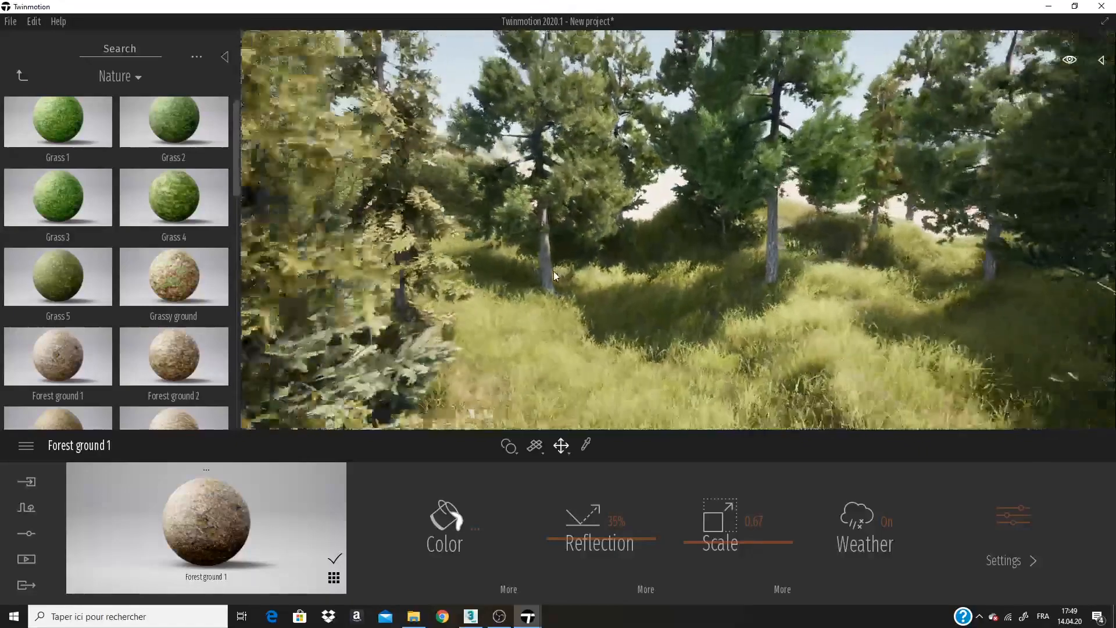
scroll(554, 277, down, 10)
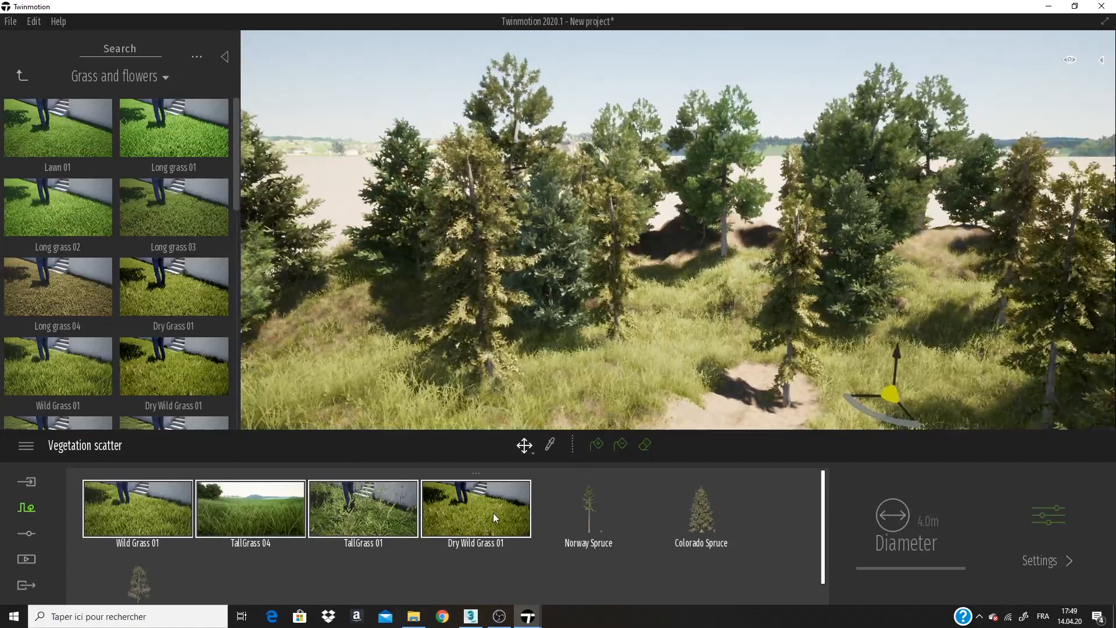
click(593, 517)
click(1048, 515)
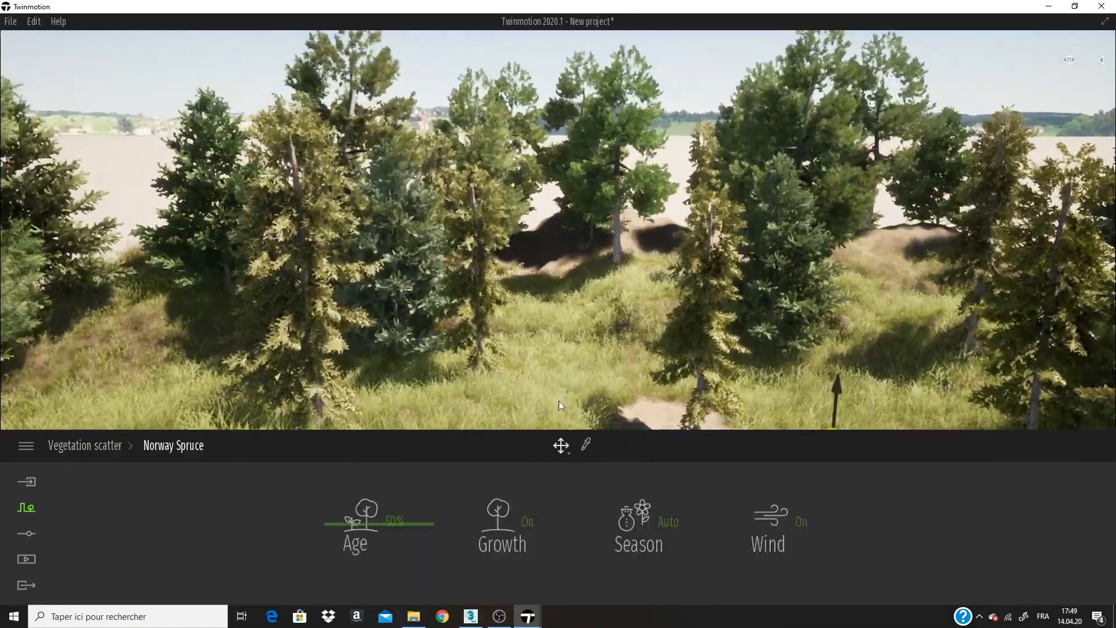
mouse_move(384, 526)
mouse_down()
mouse_move(395, 510)
mouse_move(400, 540)
mouse_move(402, 496)
mouse_move(404, 522)
mouse_up()
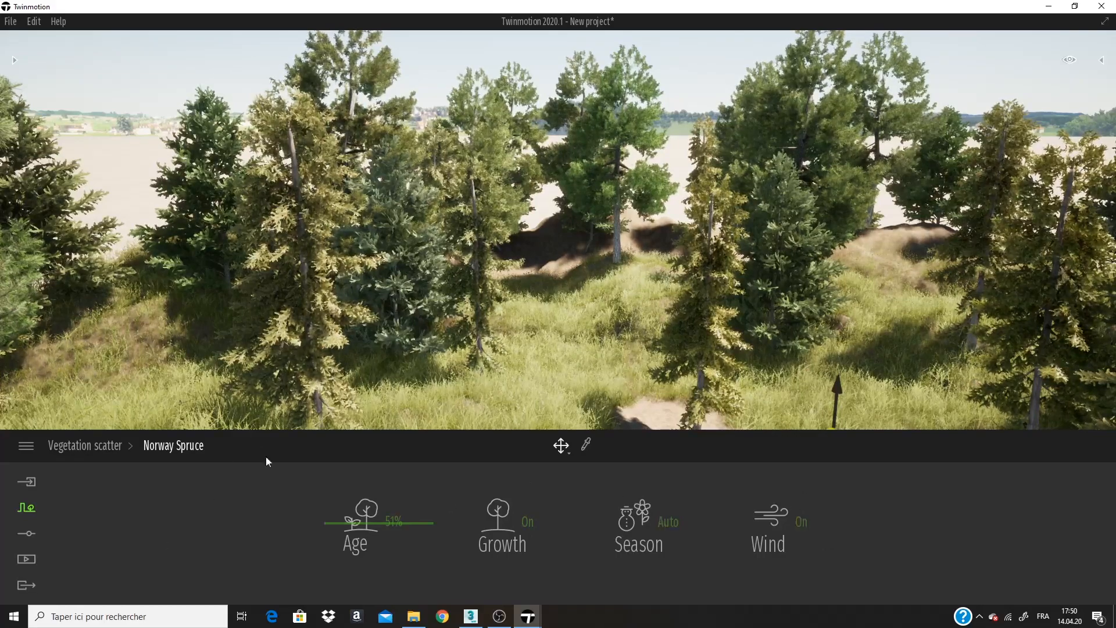
scroll(306, 316, down, 5)
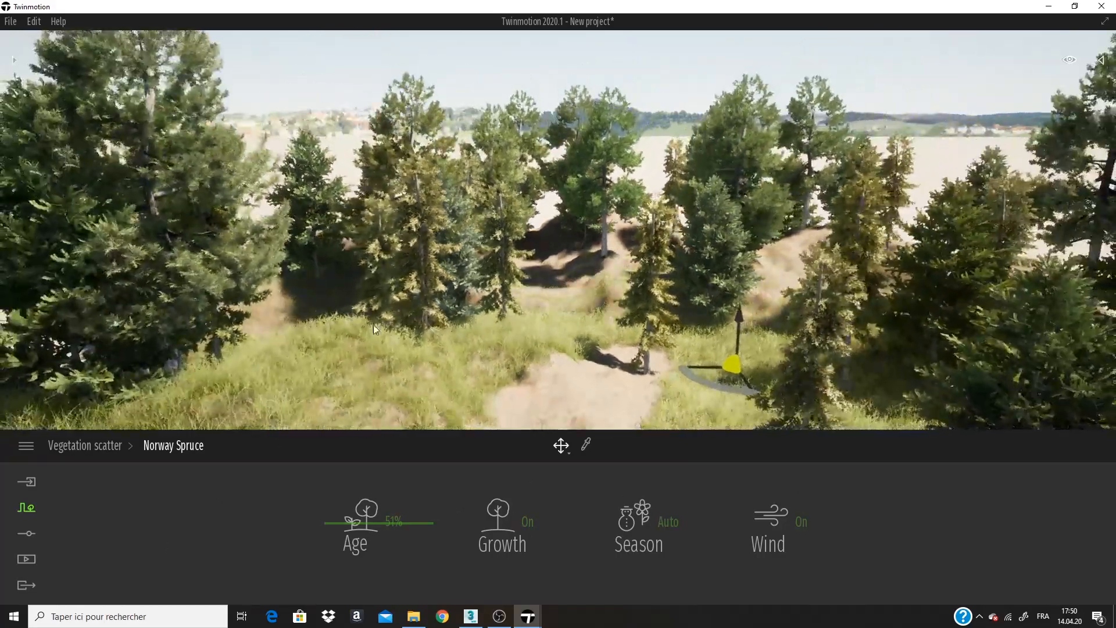
click(87, 446)
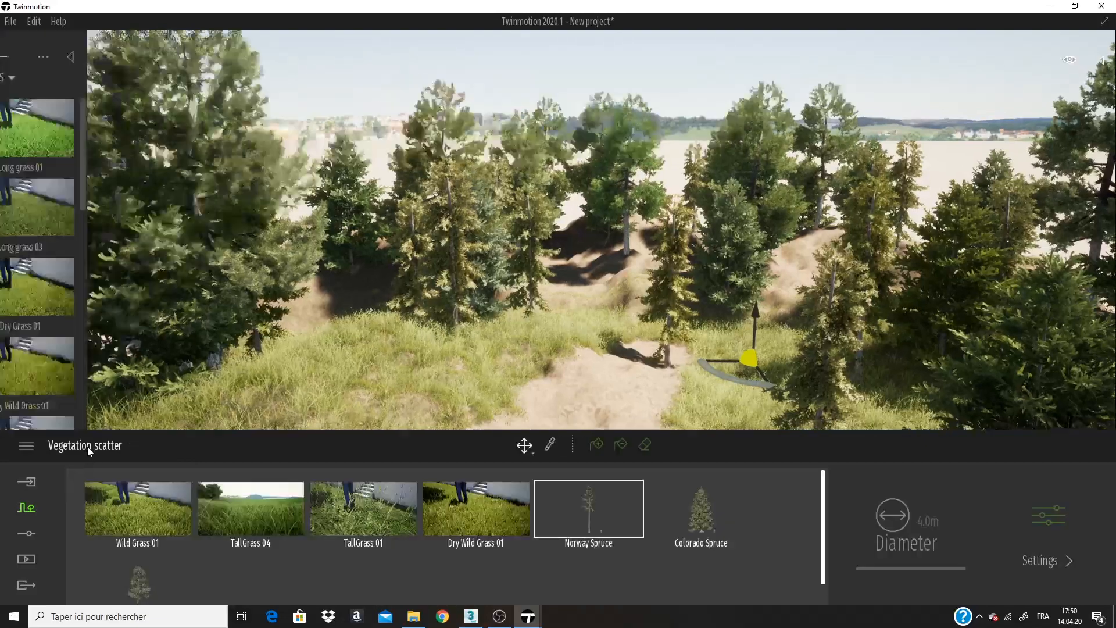